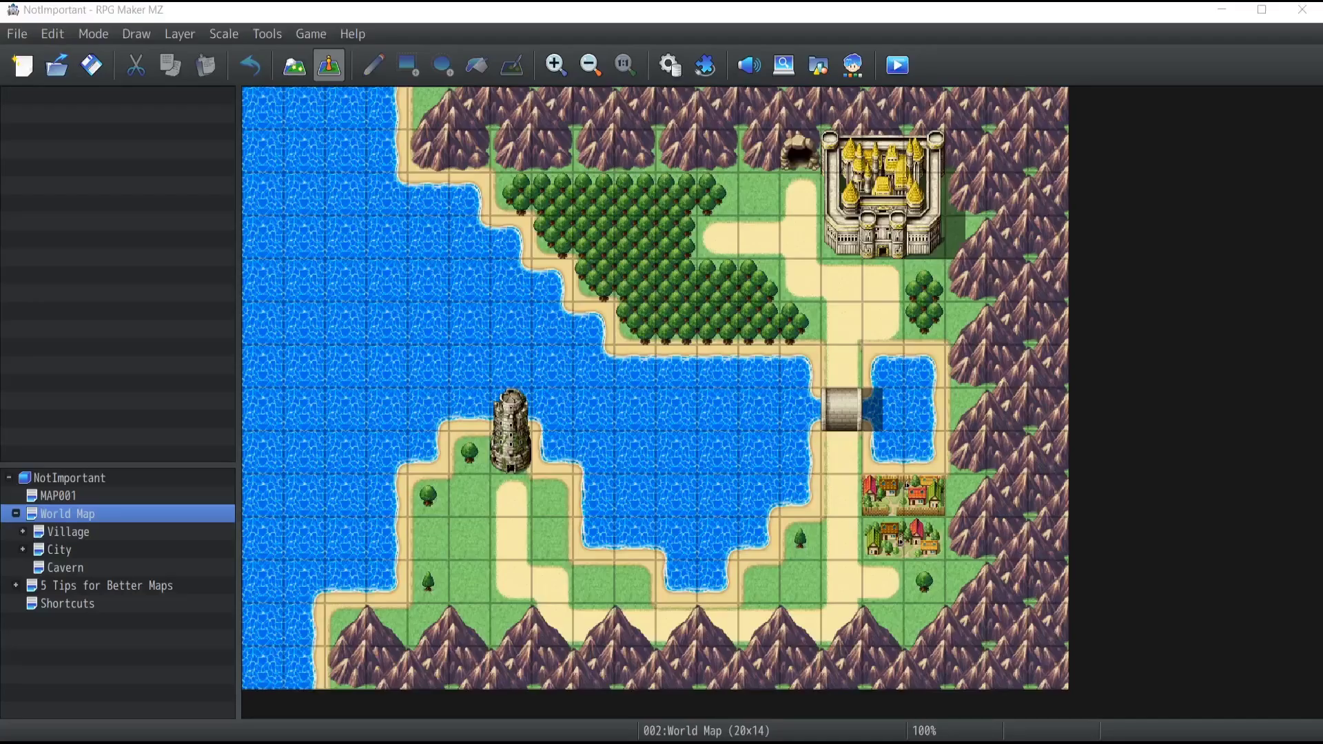
Step: Open the Character Generator from the World Map editor's toolbar
{"action": "left_click", "coordinate": [668, 12]}
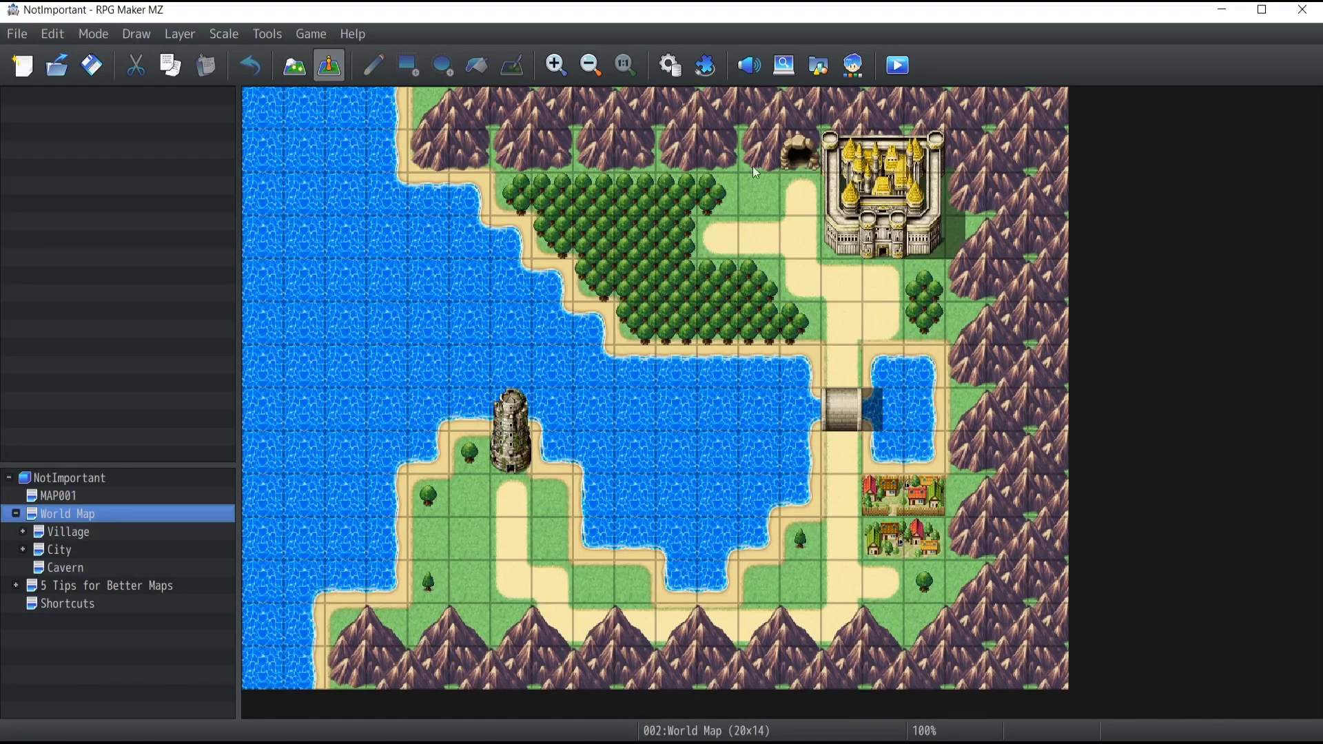
{"action": "left_click", "coordinate": [704, 65]}
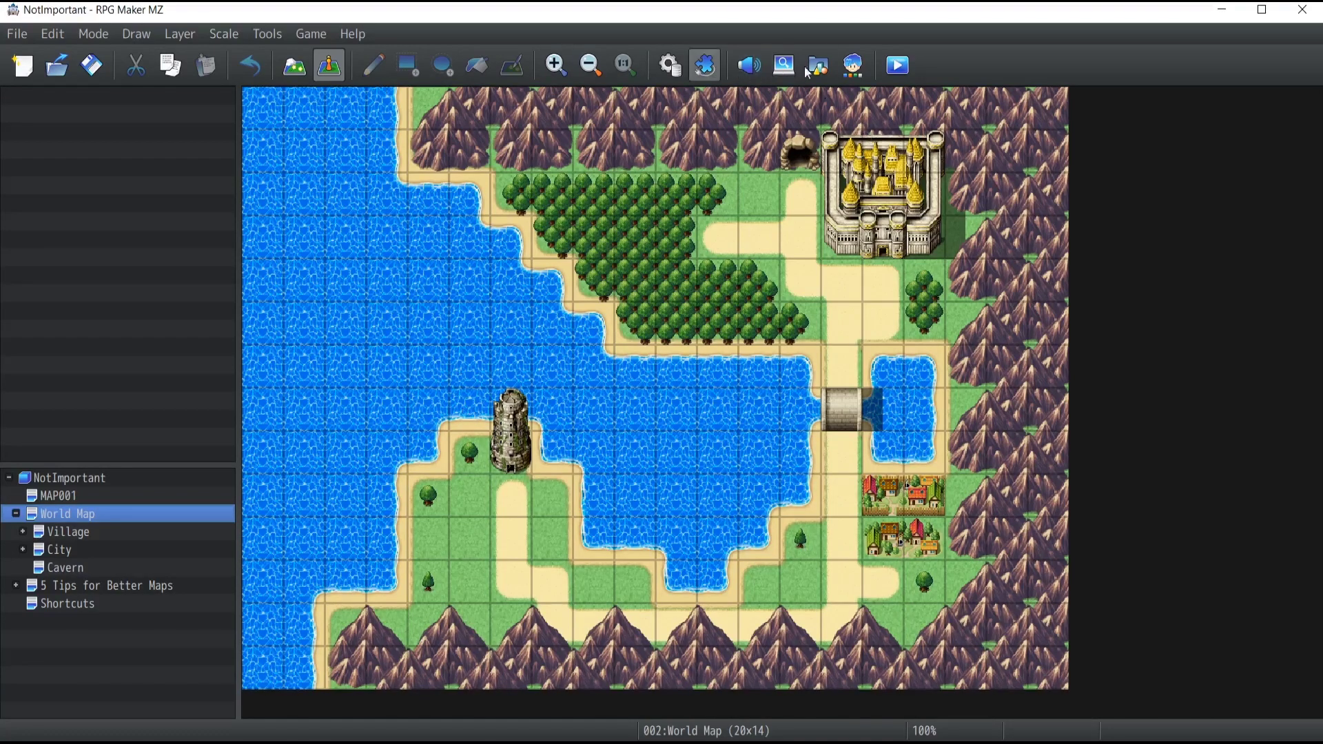
{"action": "left_click", "coordinate": [853, 67]}
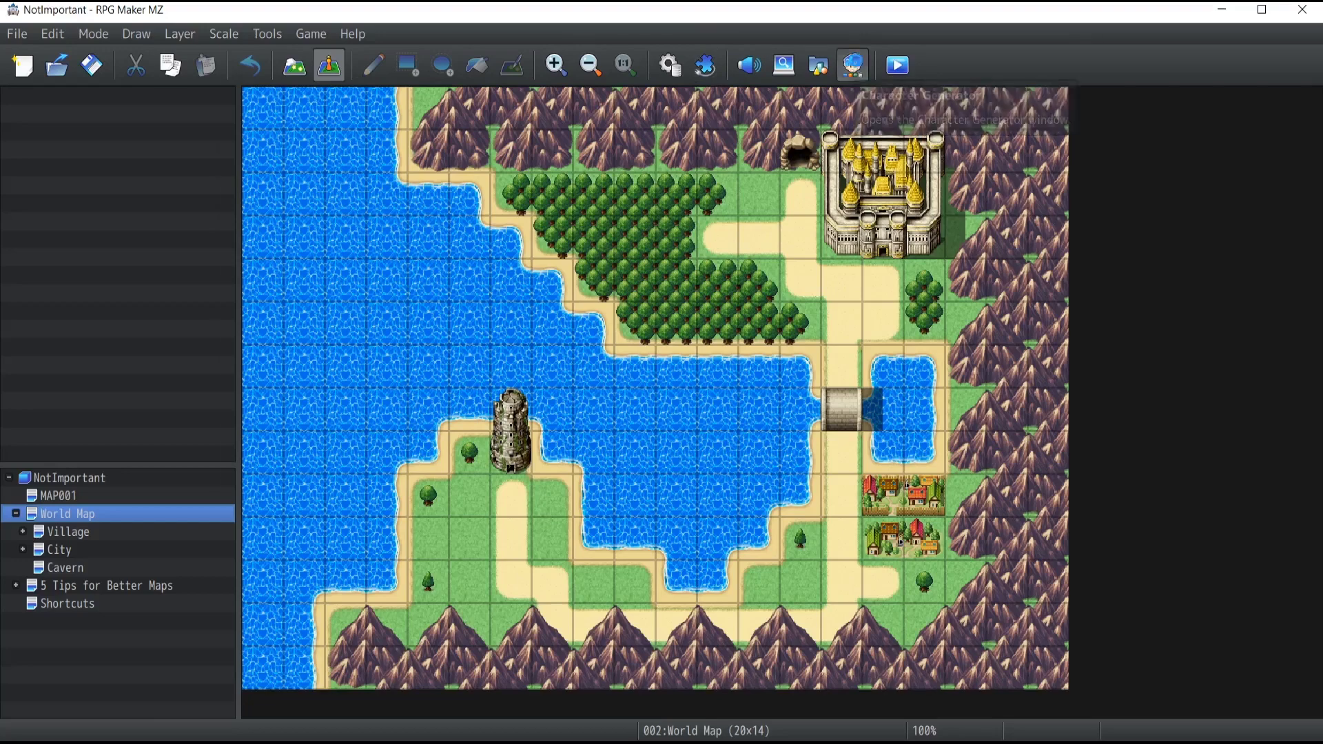
{"action": "left_click", "coordinate": [269, 114]}
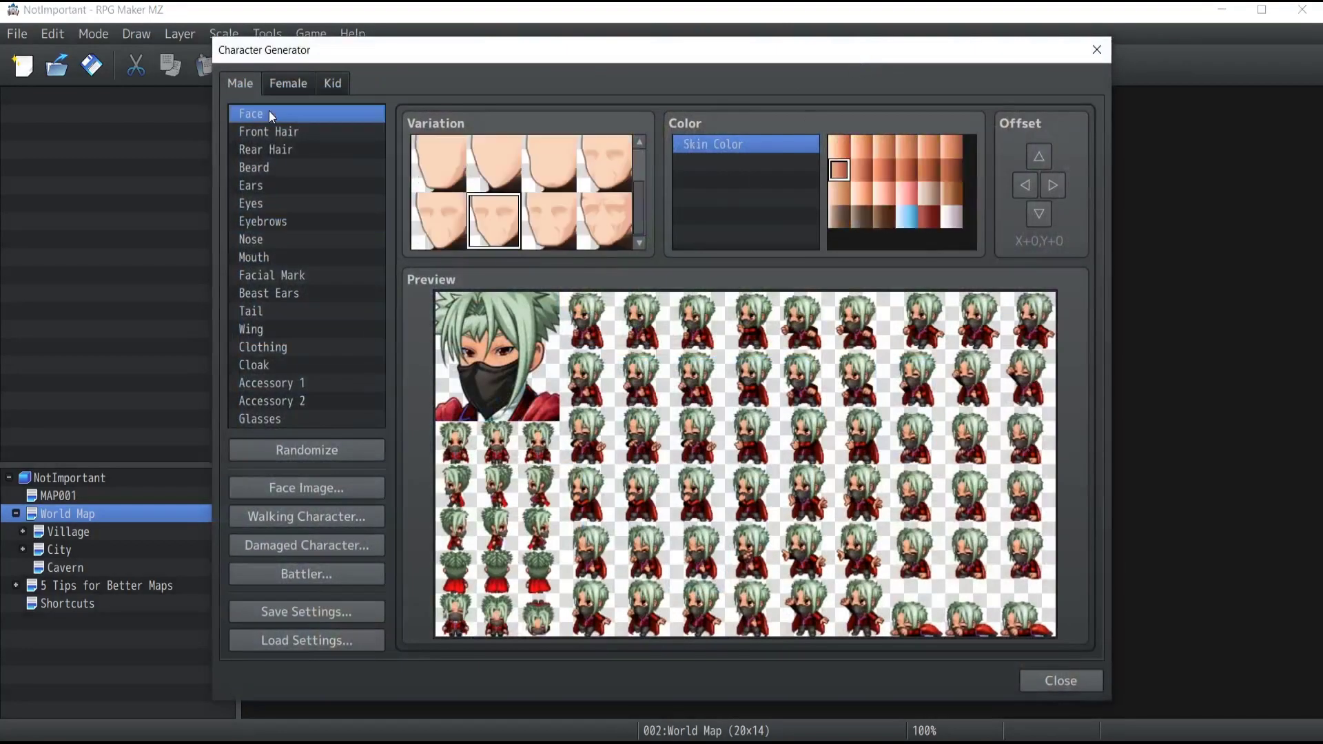
{"action": "left_click", "coordinate": [270, 131]}
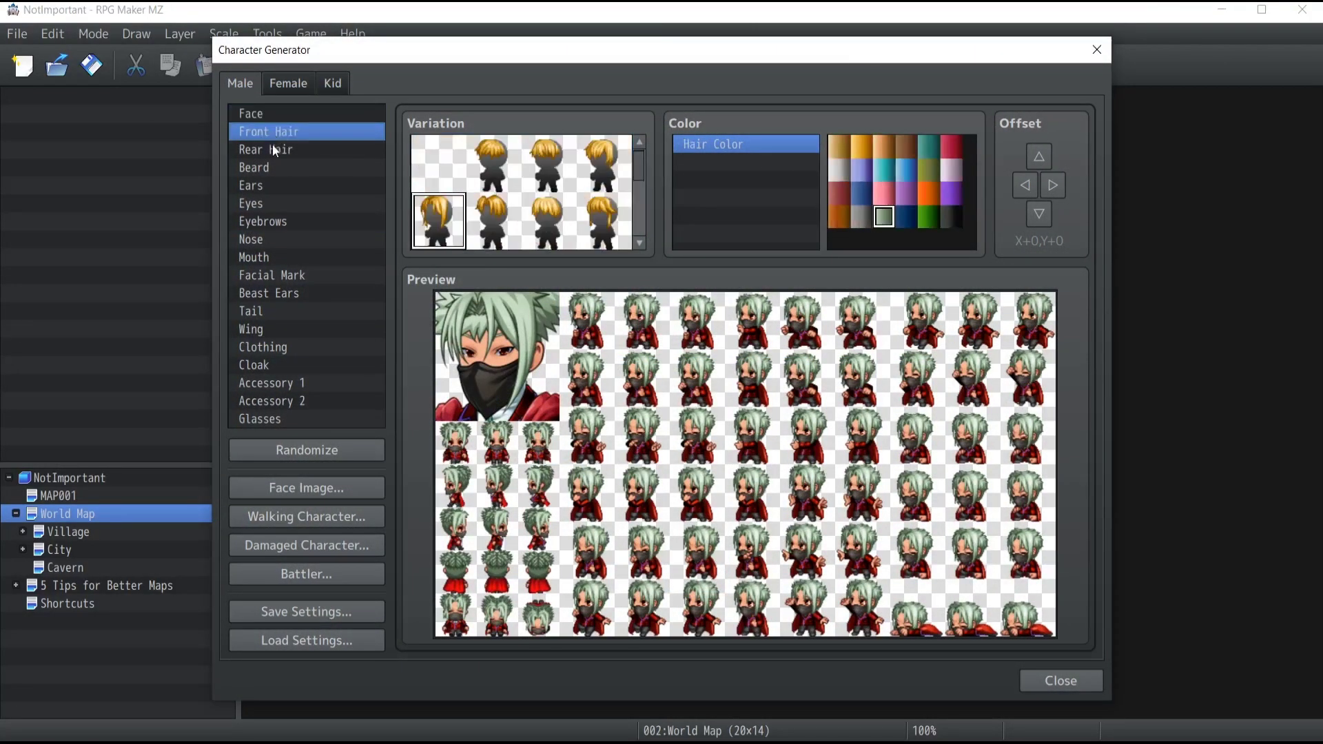
{"action": "left_click", "coordinate": [271, 149]}
{"action": "left_click", "coordinate": [267, 238]}
{"action": "left_click", "coordinate": [270, 275]}
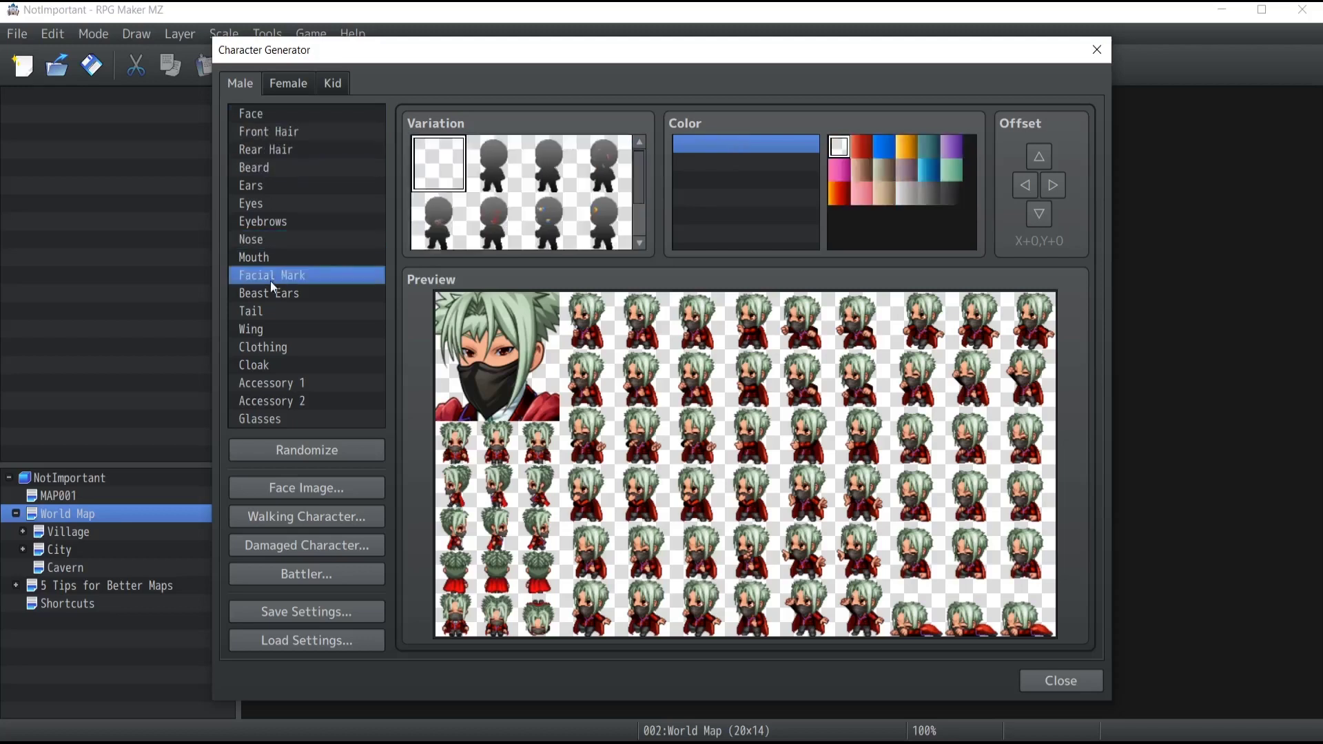
{"action": "left_click", "coordinate": [281, 221]}
{"action": "left_click", "coordinate": [286, 168]}
{"action": "left_click", "coordinate": [286, 131]}
{"action": "left_click", "coordinate": [274, 115]}
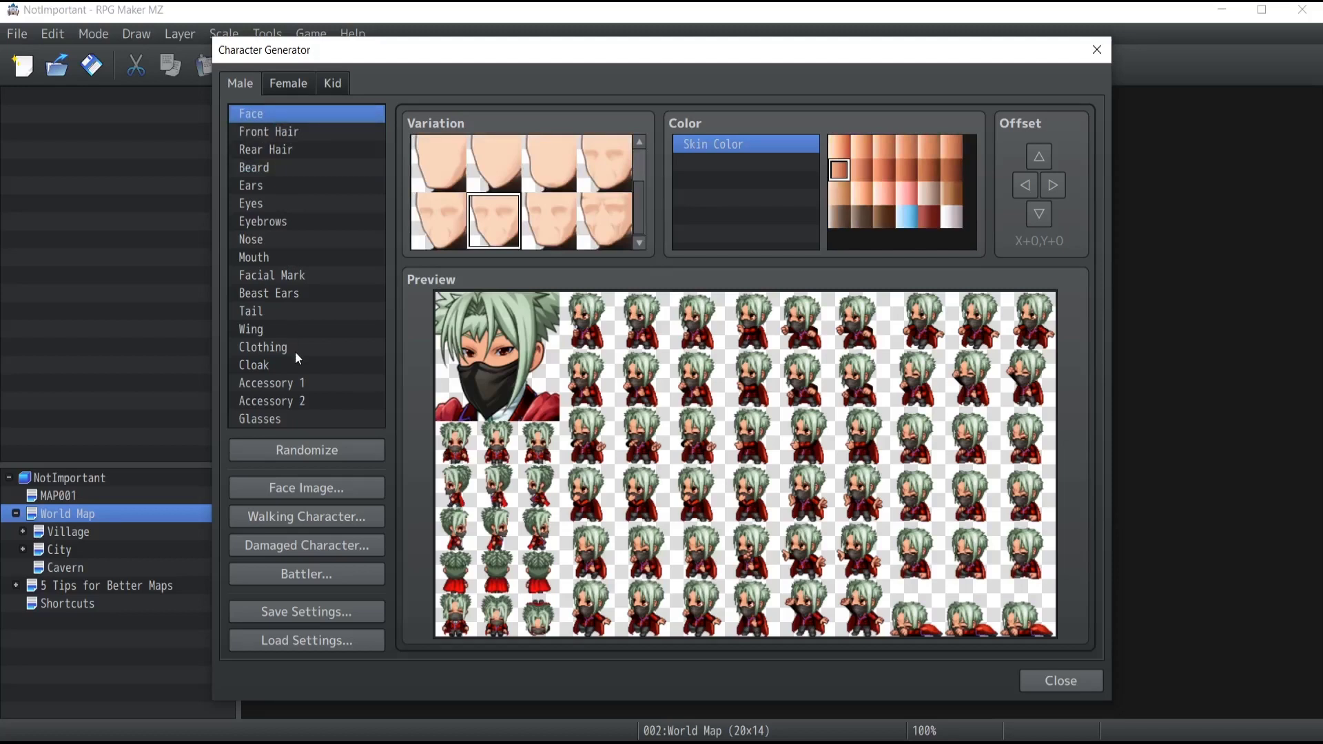
{"action": "left_click", "coordinate": [271, 293]}
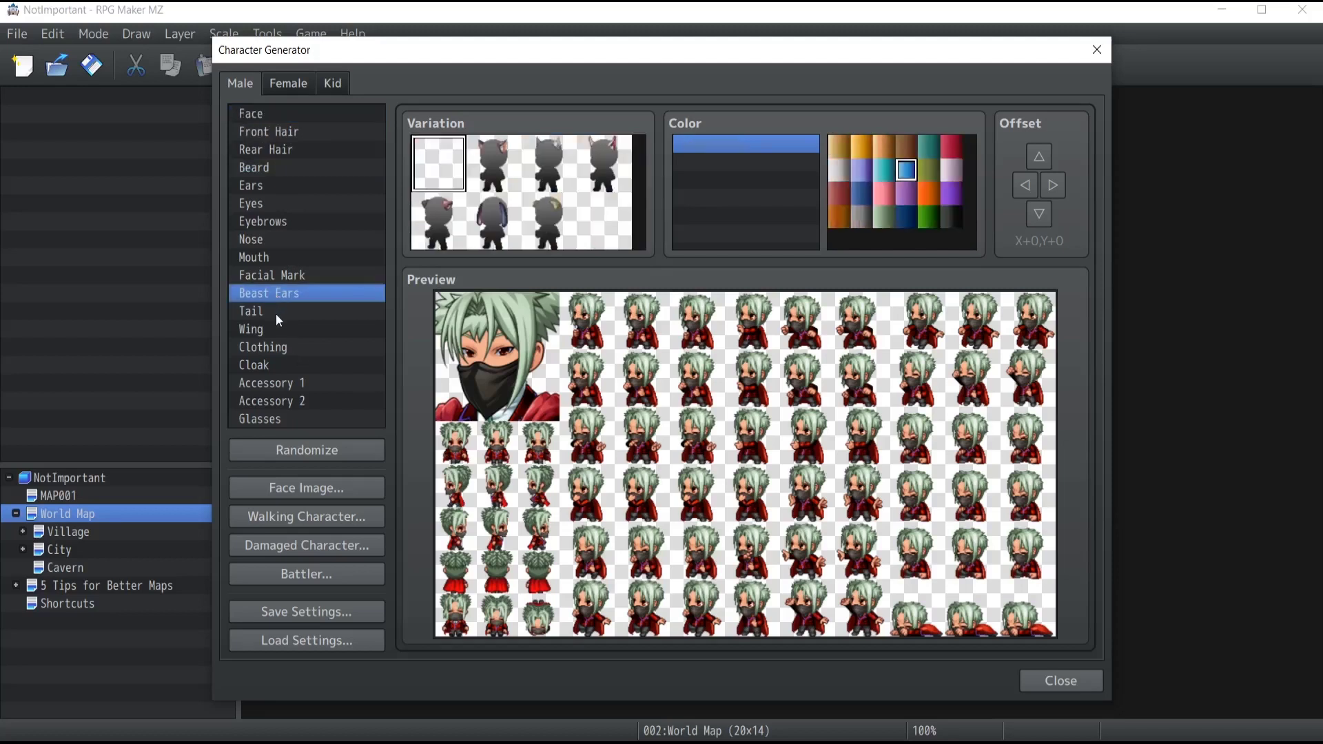
{"action": "left_click", "coordinate": [276, 313]}
{"action": "left_click", "coordinate": [271, 345]}
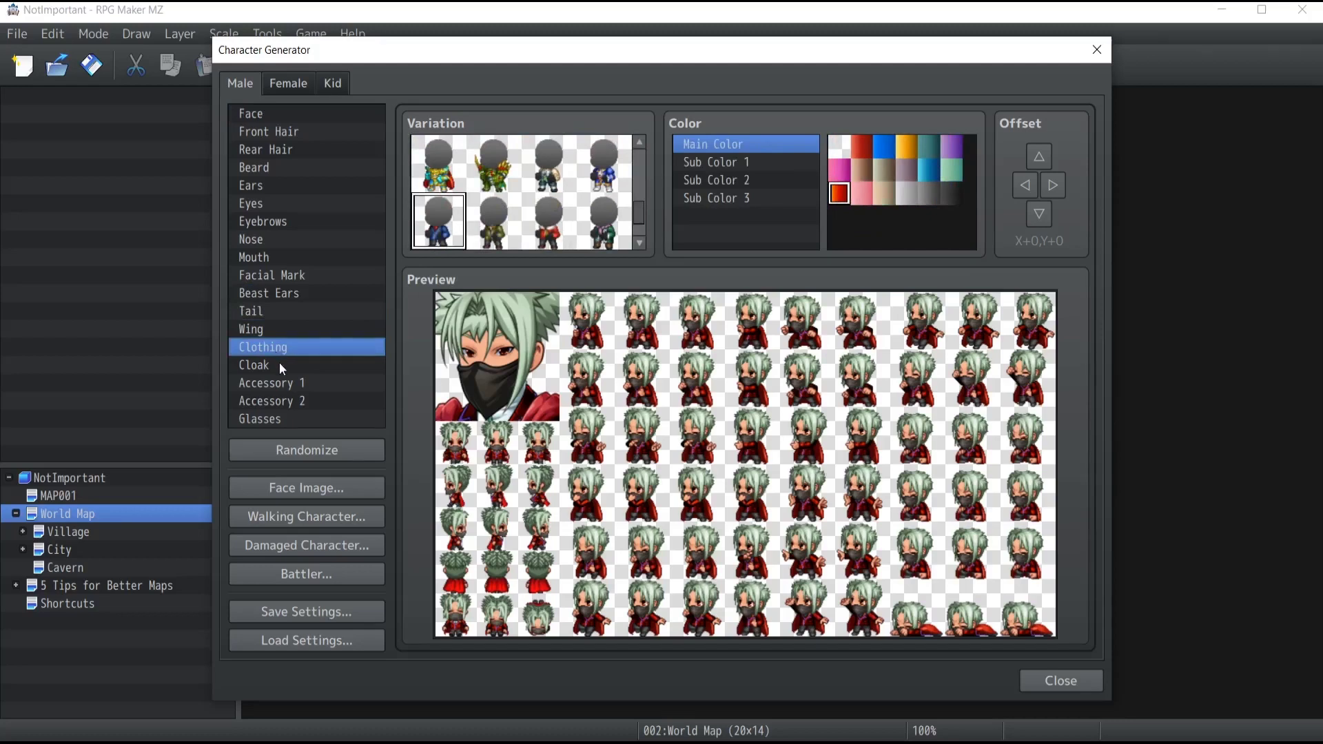
{"action": "scroll", "coordinate": [514, 206], "scroll_direction": "up", "scroll_amount": 3}
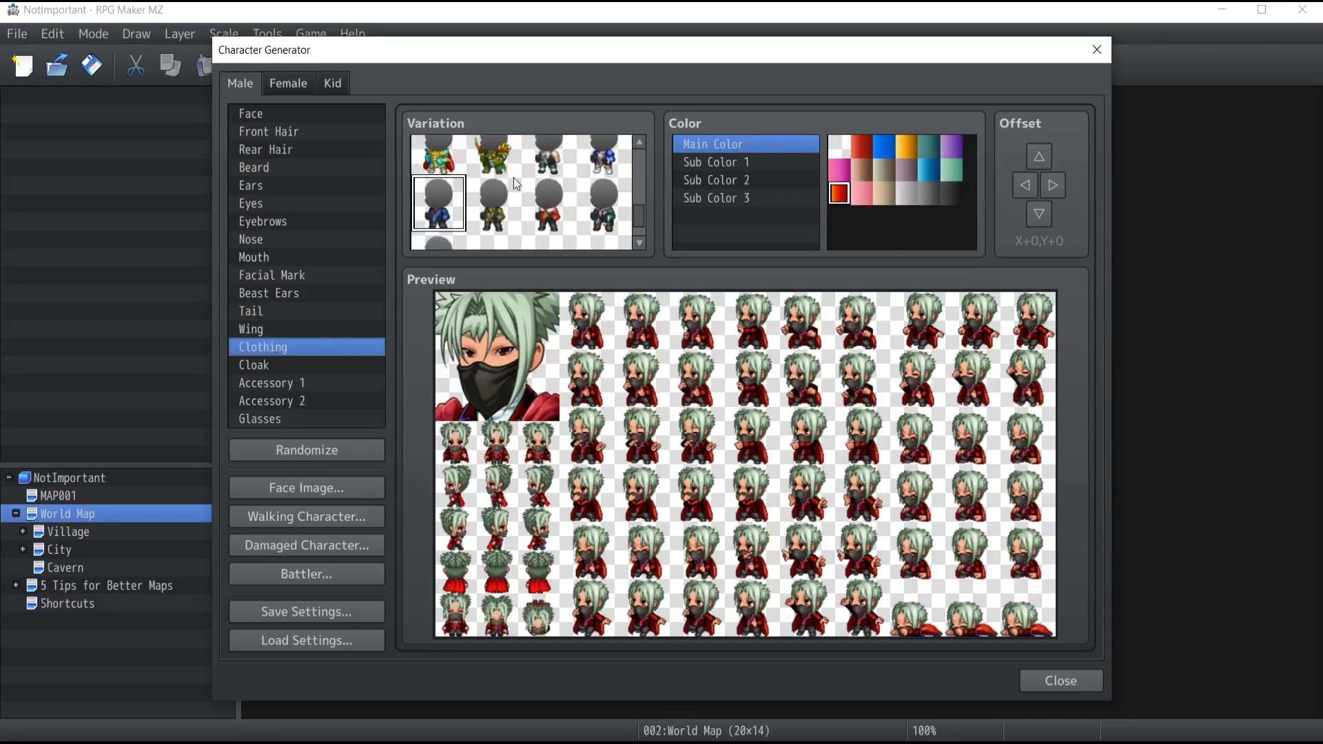
{"action": "scroll", "coordinate": [514, 227], "scroll_direction": "down", "scroll_amount": 3}
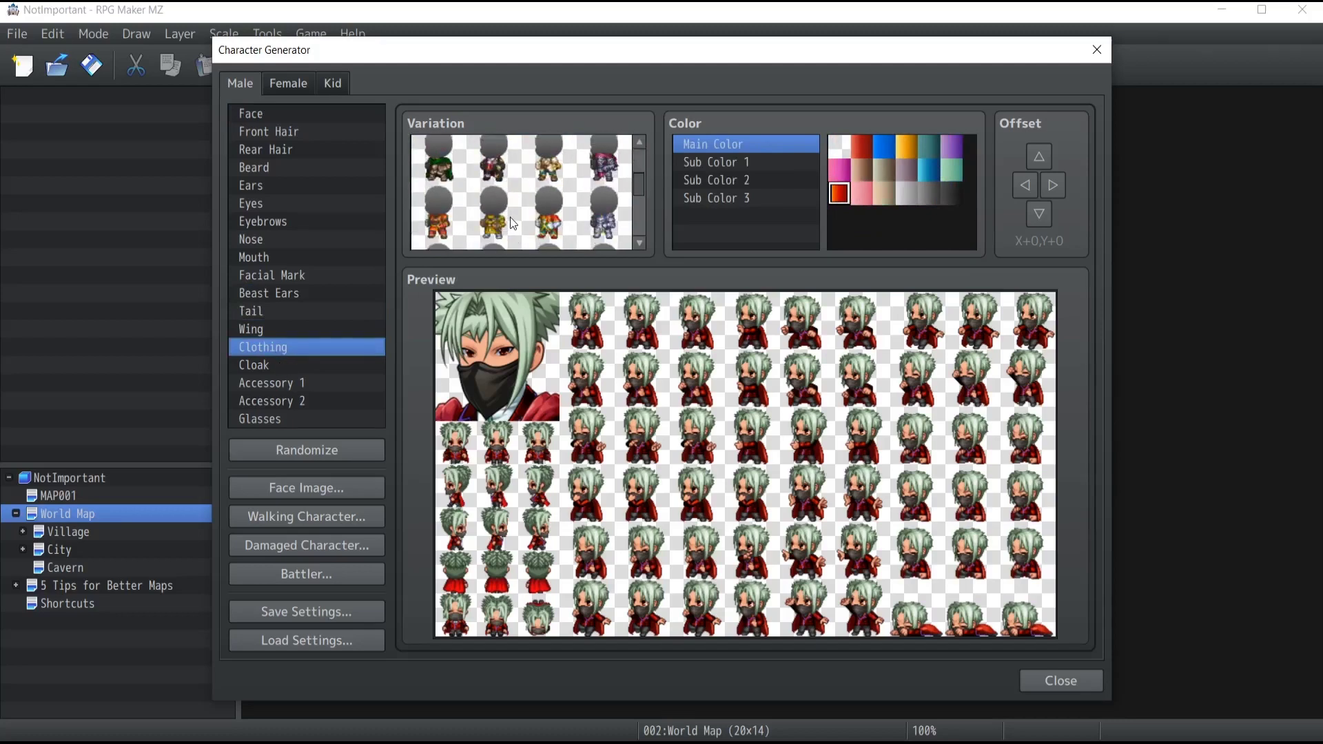
{"action": "scroll", "coordinate": [511, 219], "scroll_direction": "down", "scroll_amount": 1}
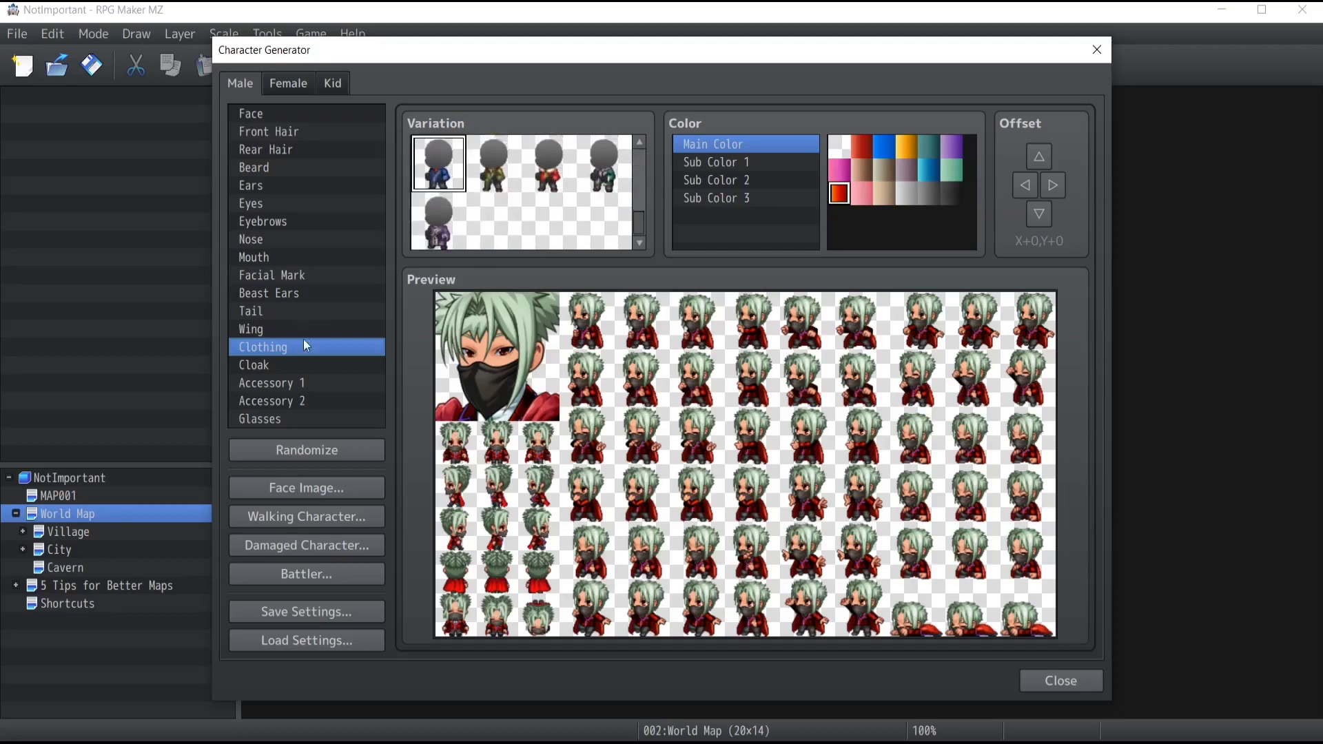
{"action": "left_click", "coordinate": [266, 366]}
{"action": "left_click", "coordinate": [271, 383]}
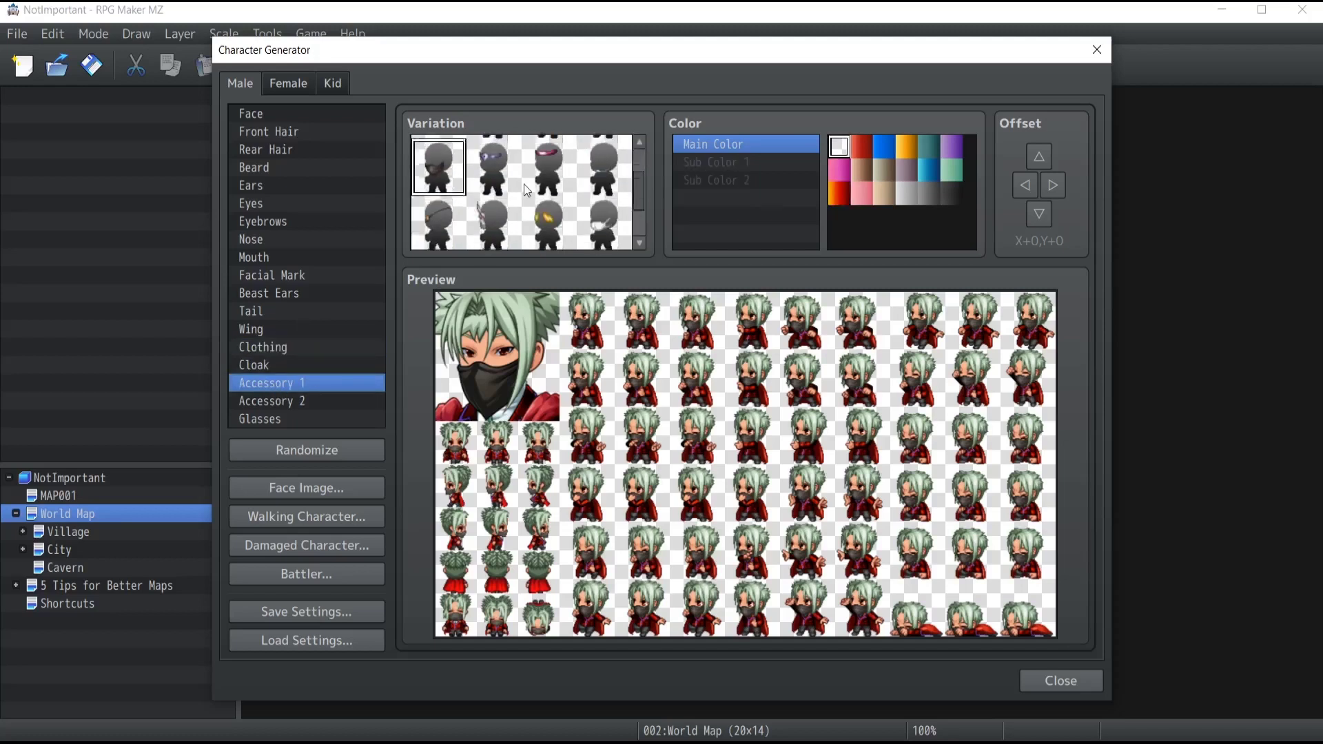
{"action": "scroll", "coordinate": [506, 194], "scroll_direction": "up", "scroll_amount": 1}
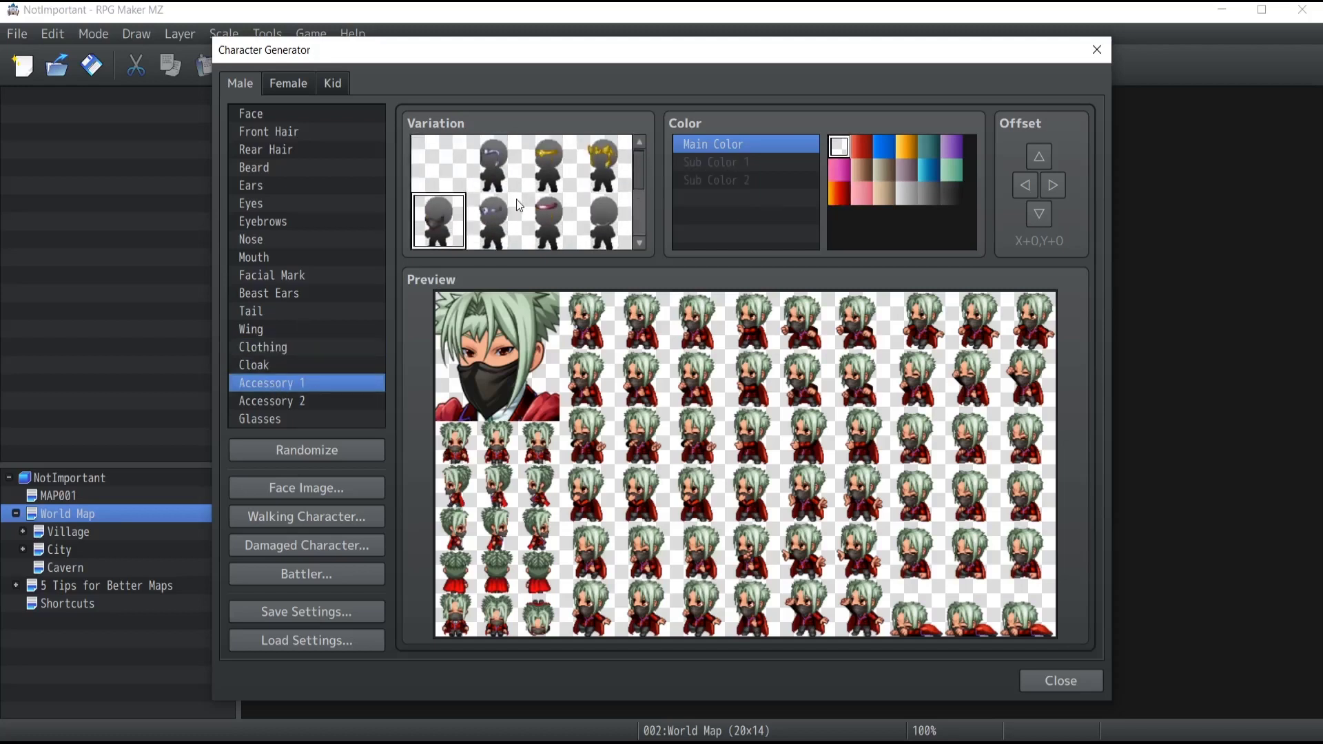
{"action": "left_click", "coordinate": [286, 276]}
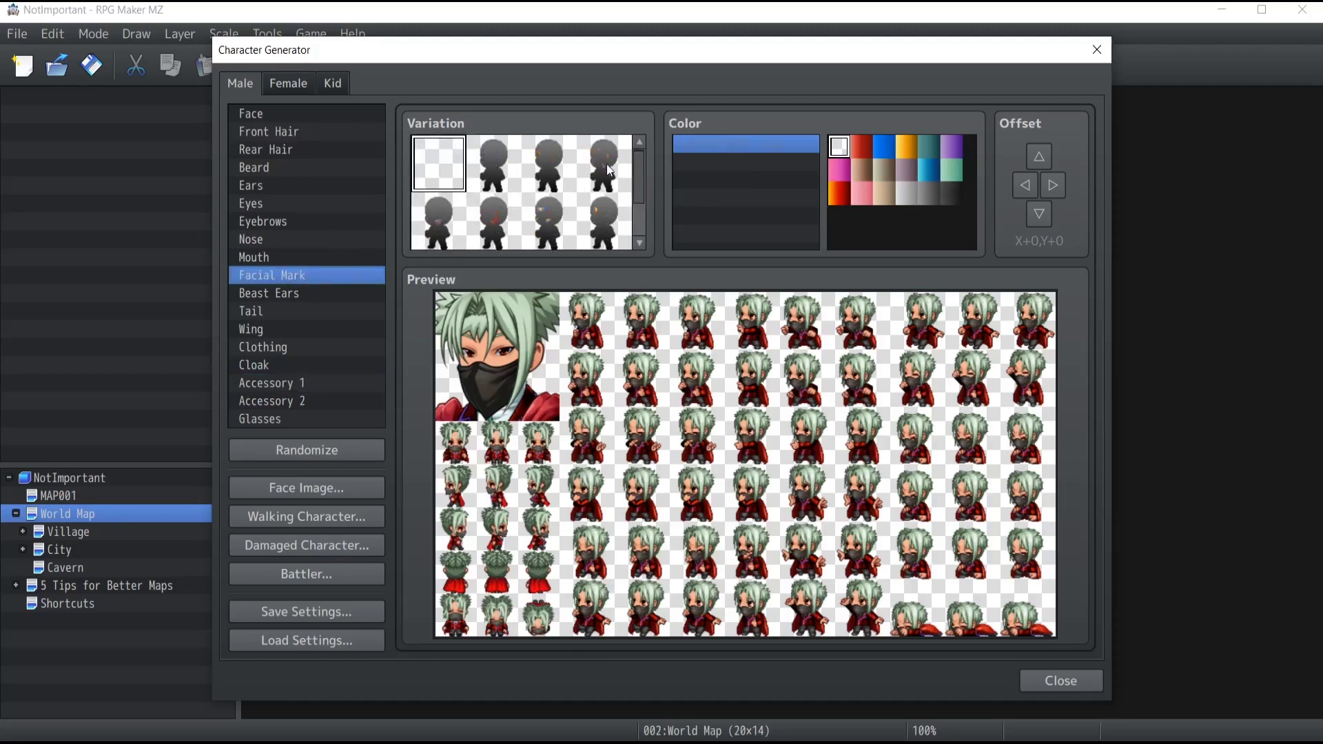
{"action": "left_click", "coordinate": [267, 187]}
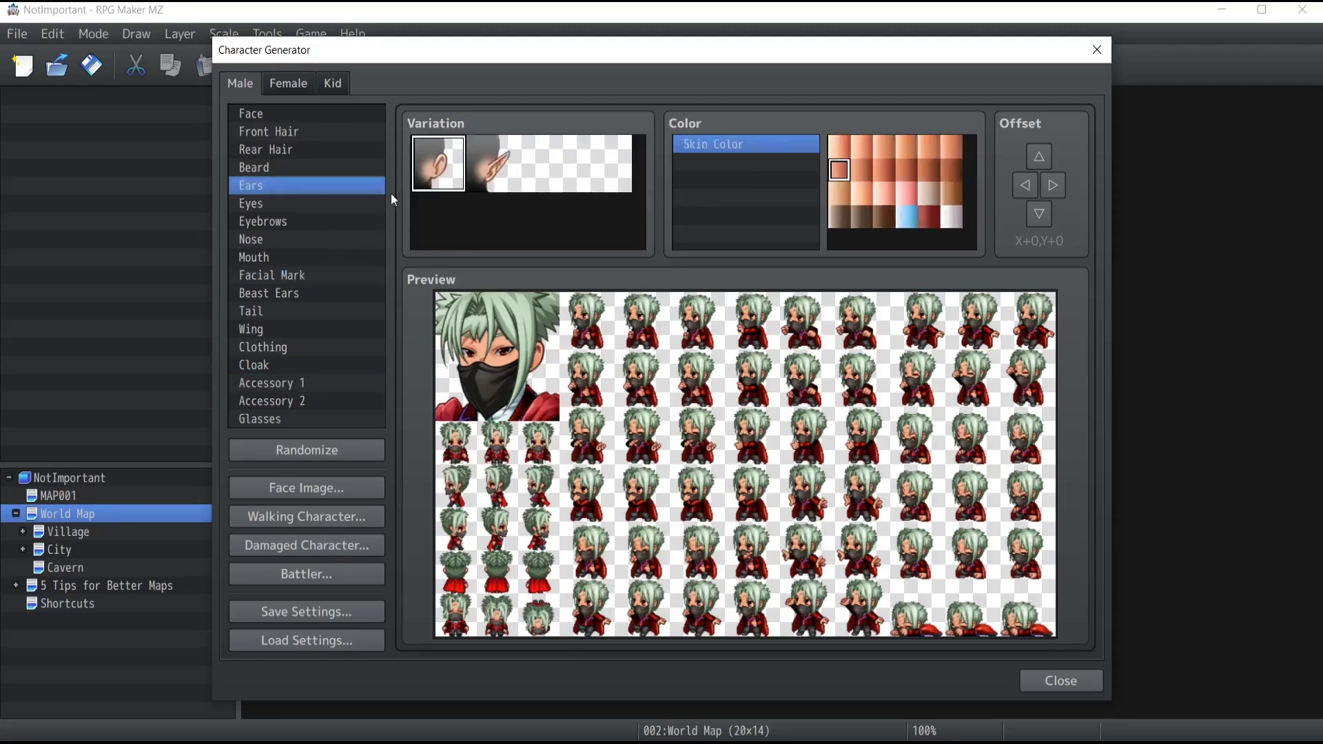
{"action": "left_click", "coordinate": [267, 163]}
{"action": "left_click", "coordinate": [560, 168]}
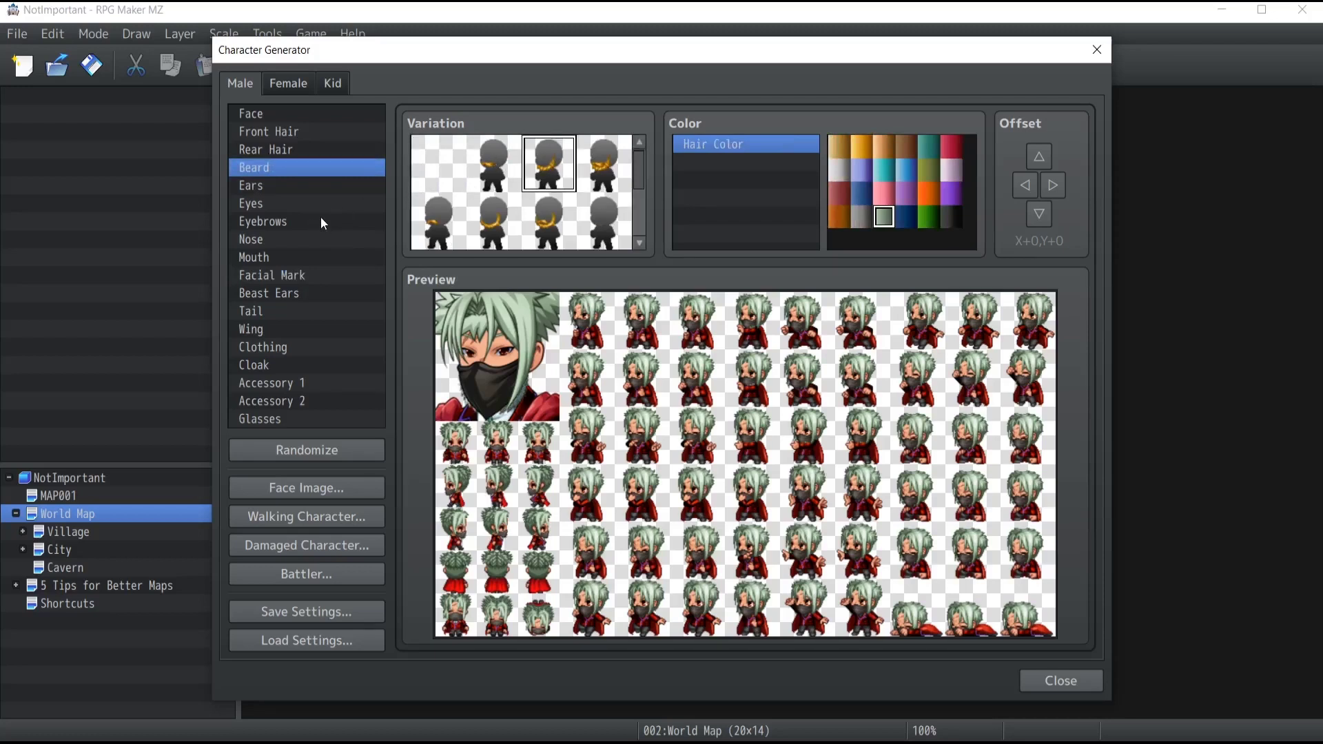
{"action": "left_click", "coordinate": [277, 113]}
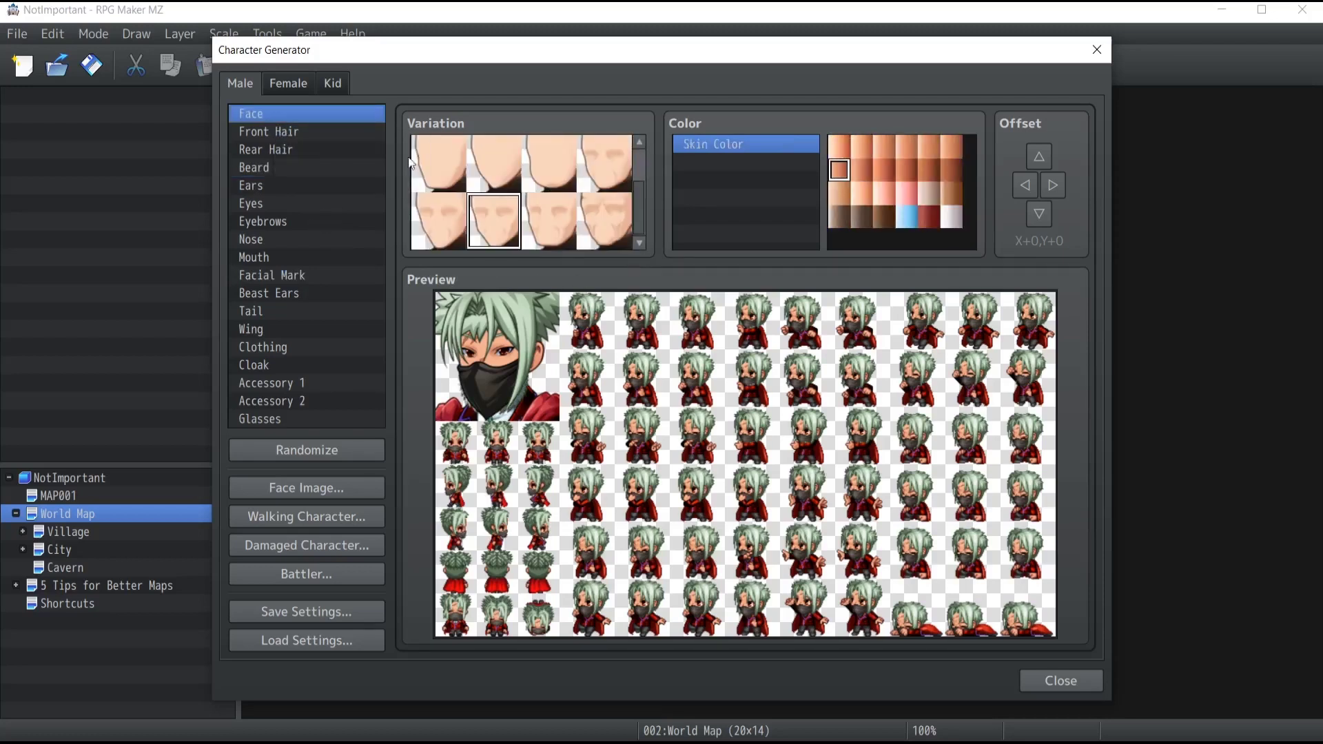
Step: Apply the first face shape and a different skin tone, then try shifting the ears
{"action": "left_click", "coordinate": [442, 167]}
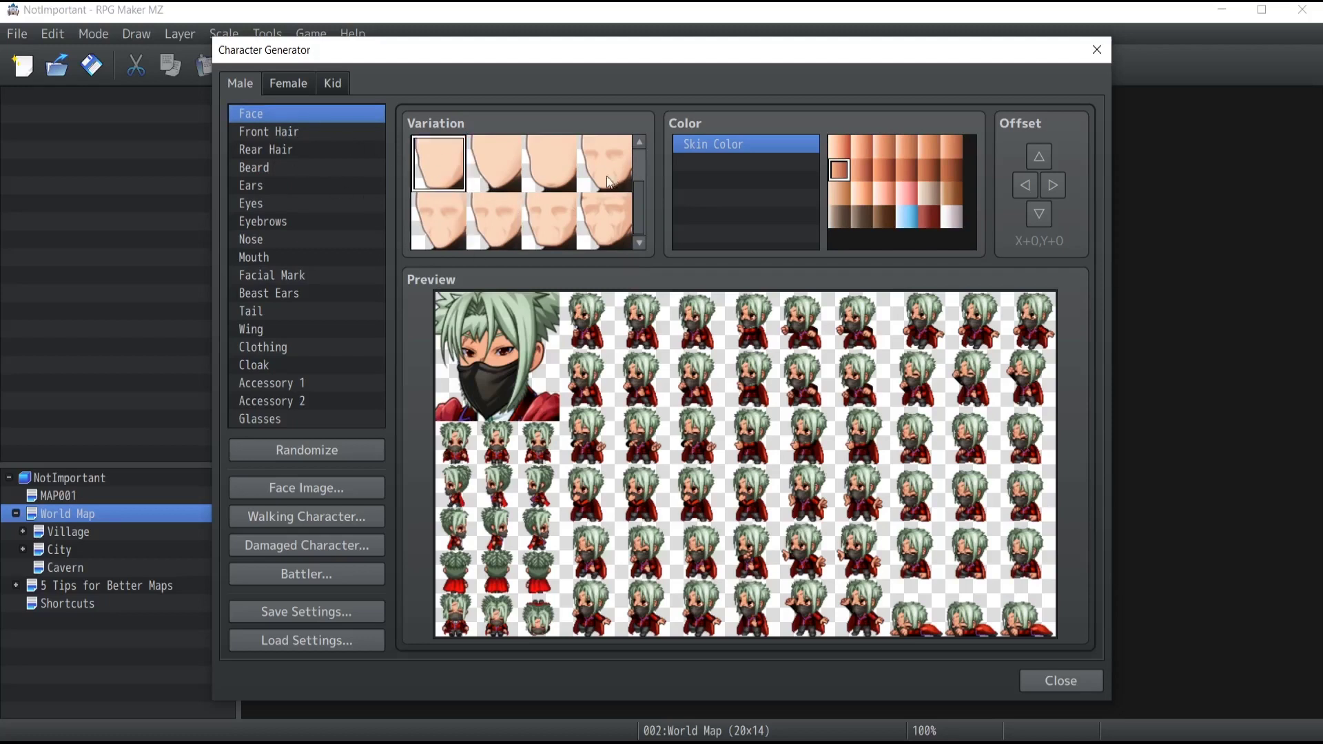
{"action": "left_click", "coordinate": [833, 186]}
{"action": "left_click", "coordinate": [267, 135]}
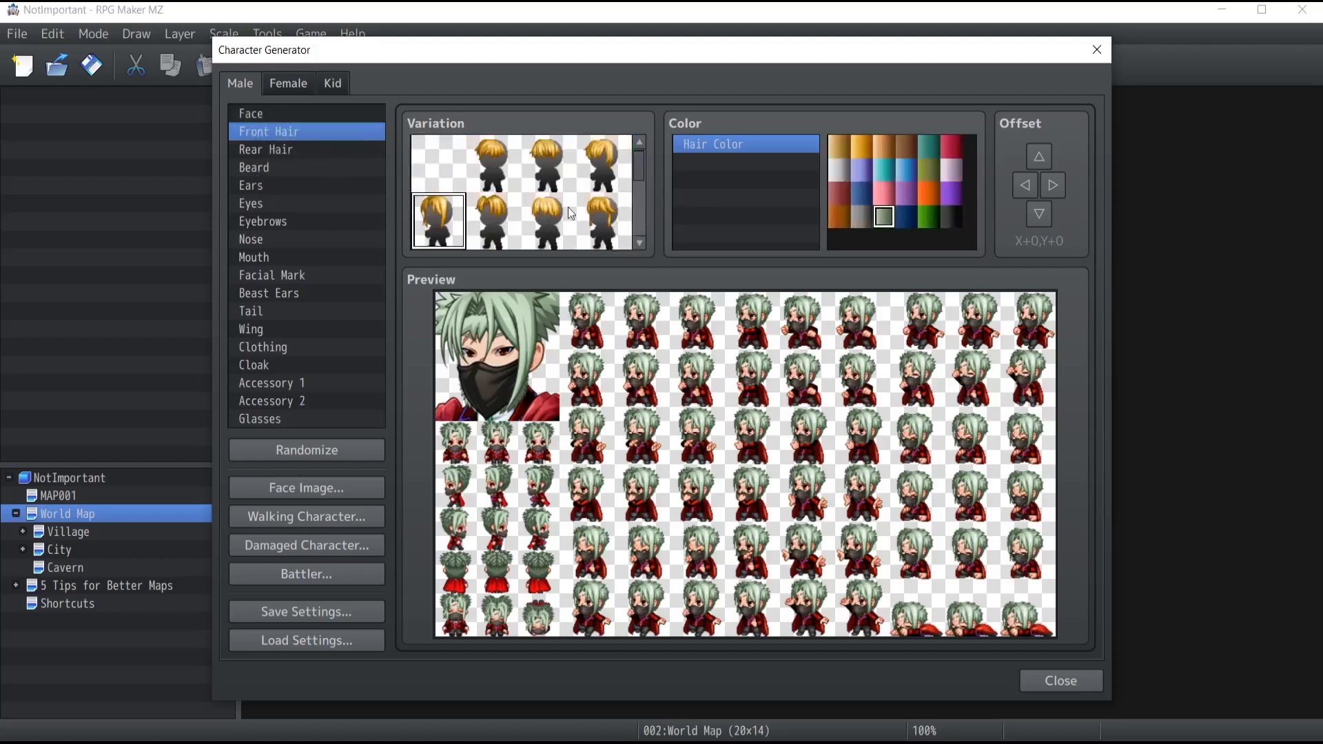
{"action": "left_click", "coordinate": [254, 186]}
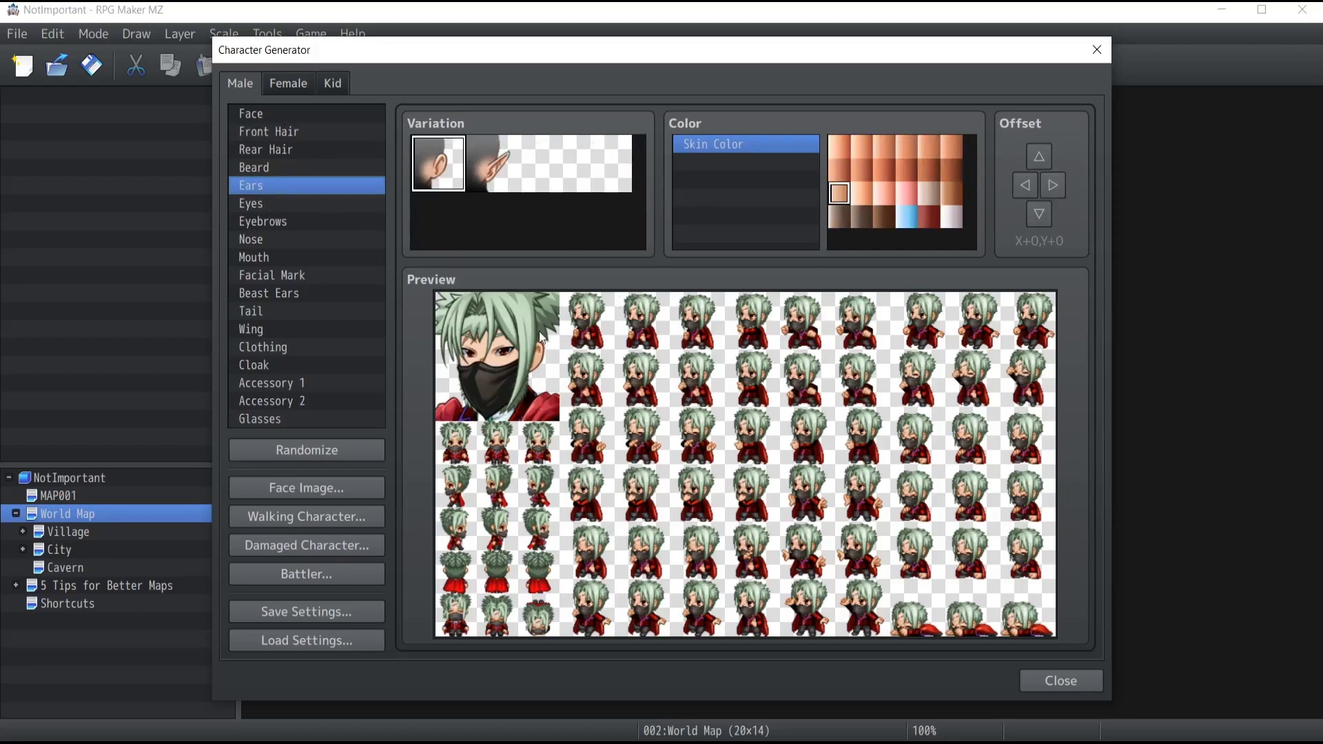
{"action": "left_click", "coordinate": [1054, 183]}
{"action": "left_click", "coordinate": [1024, 194]}
{"action": "left_click", "coordinate": [1024, 194]}
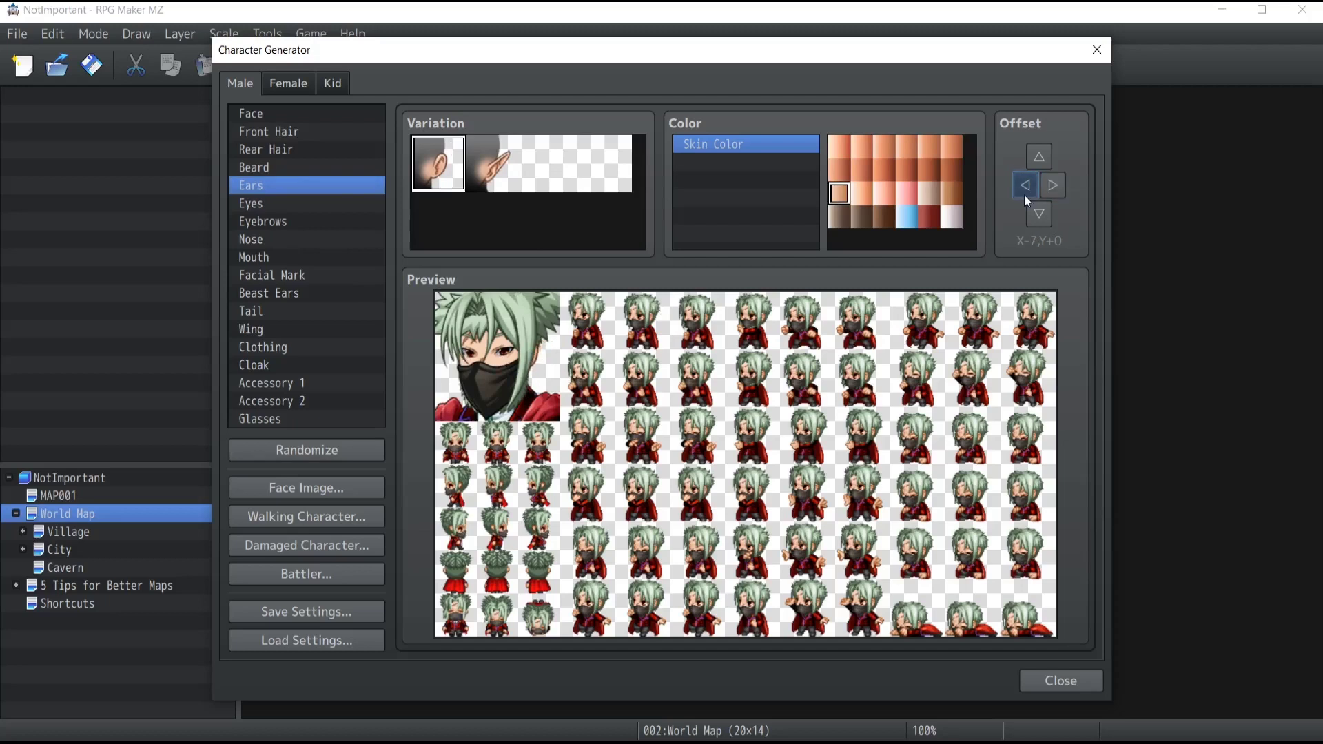
Step: Set Front Hair to blank so the character has no front hair
{"action": "left_click", "coordinate": [270, 130]}
{"action": "left_click", "coordinate": [432, 148]}
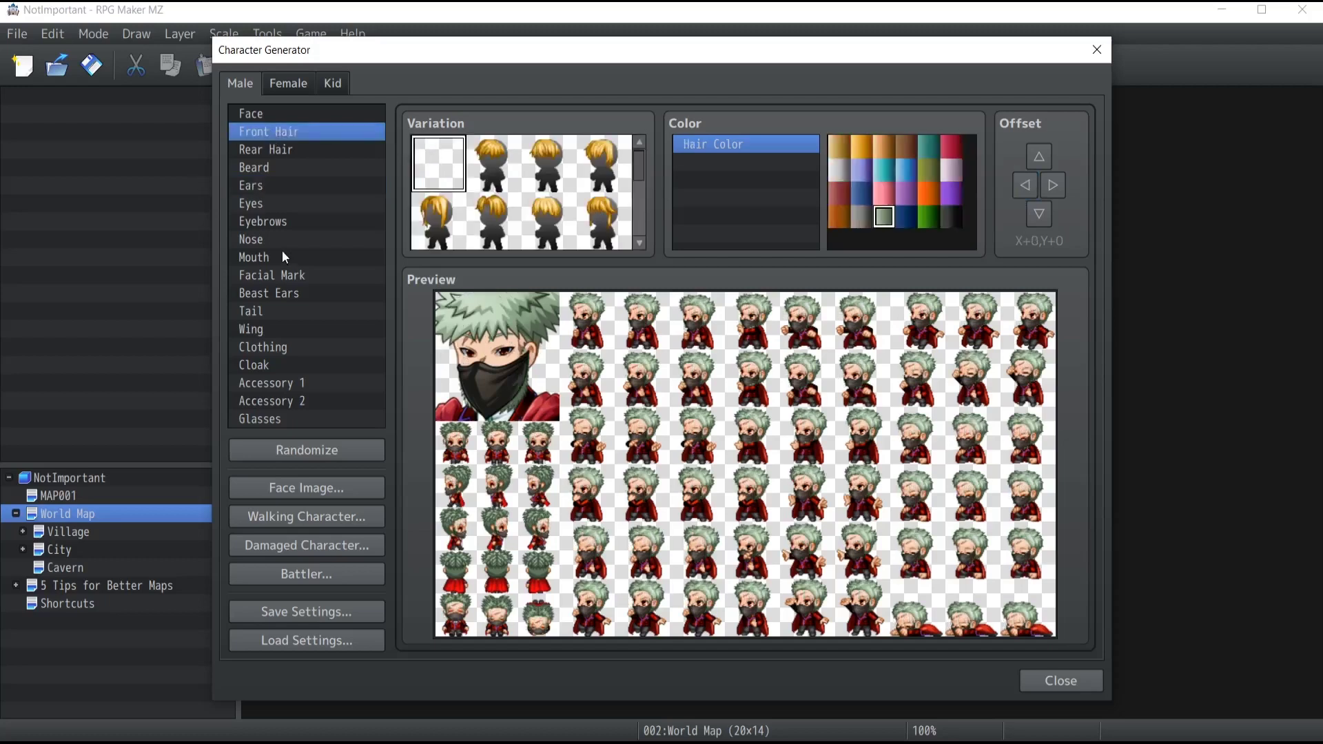
{"action": "left_click", "coordinate": [251, 241]}
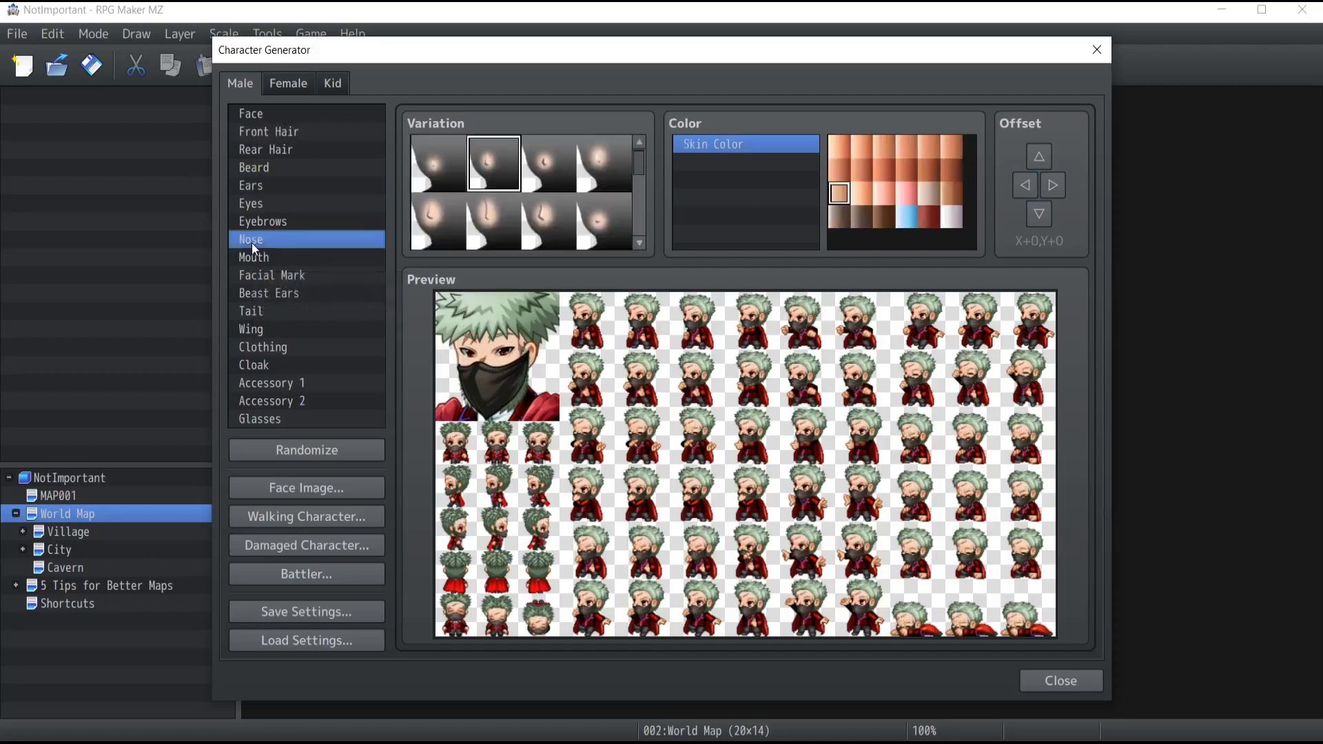
{"action": "left_click", "coordinate": [259, 206]}
{"action": "left_click", "coordinate": [264, 184]}
Step: Offset the ears to X+8, Y+8
{"action": "double_click", "coordinate": [1039, 155]}
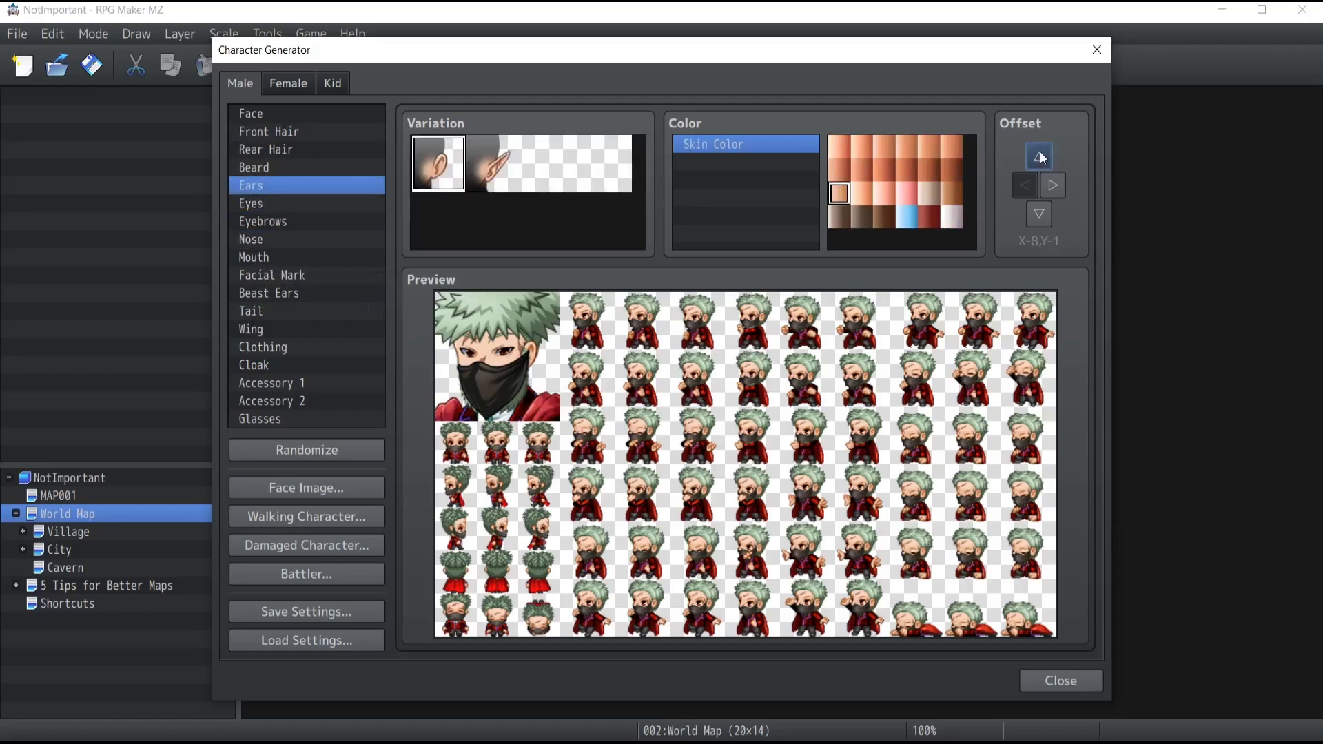
{"action": "left_click", "coordinate": [1039, 215]}
{"action": "left_click", "coordinate": [1039, 216]}
{"action": "left_click", "coordinate": [1039, 216]}
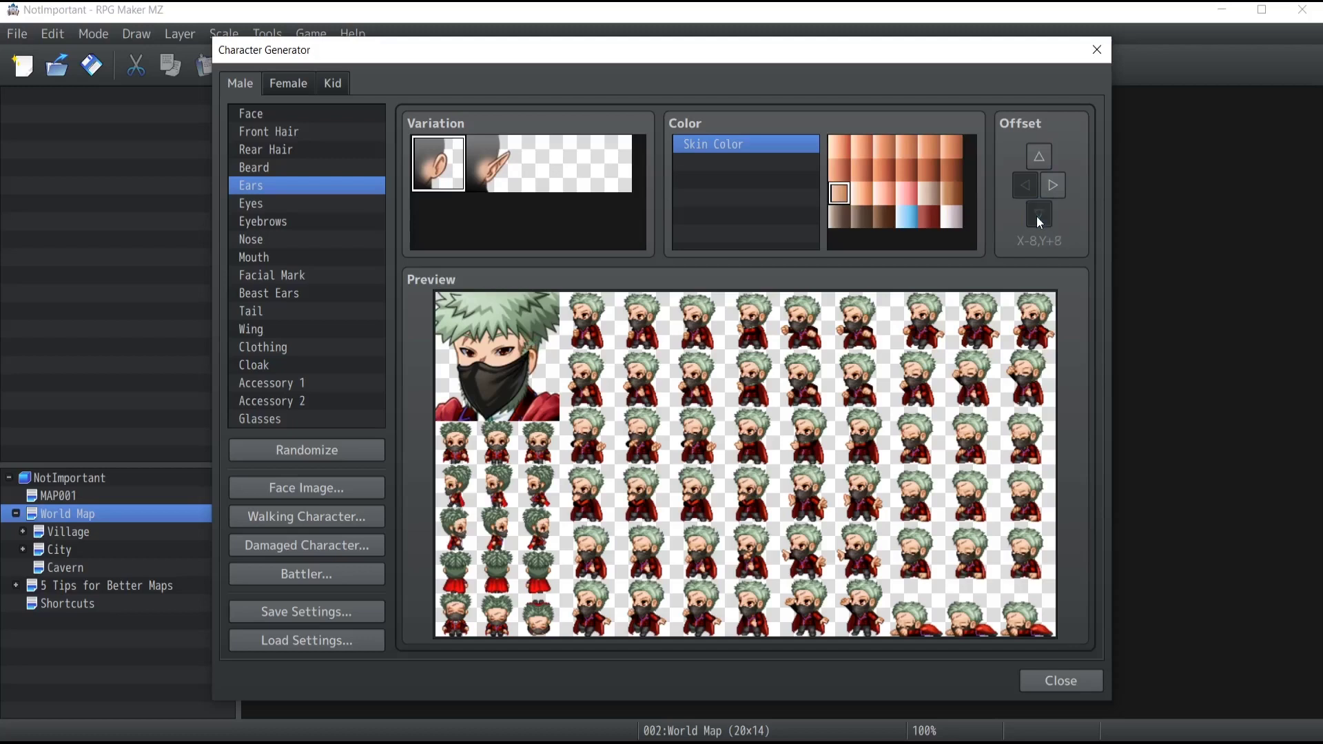
{"action": "left_click", "coordinate": [1056, 185]}
{"action": "left_click", "coordinate": [1055, 185]}
{"action": "left_click", "coordinate": [1055, 185]}
{"action": "left_click", "coordinate": [1056, 184]}
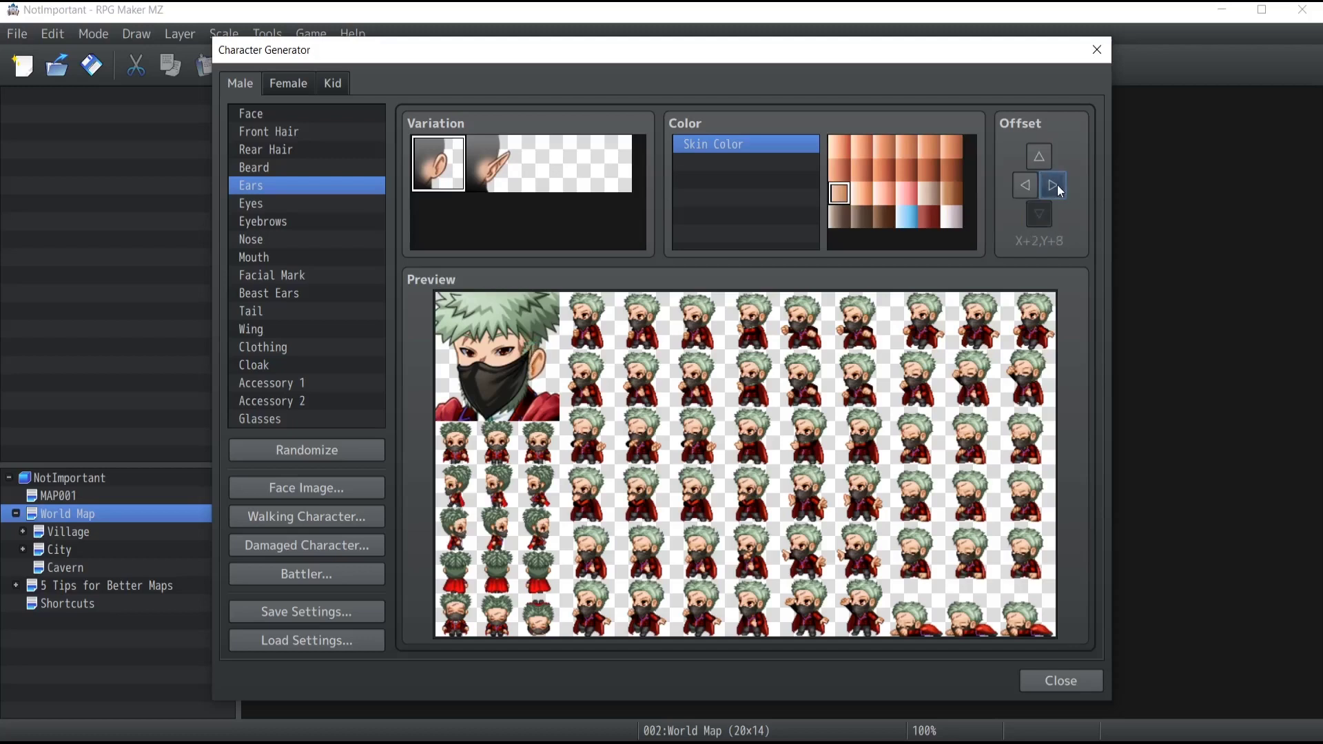
{"action": "left_click", "coordinate": [1055, 186]}
{"action": "left_click", "coordinate": [1052, 188]}
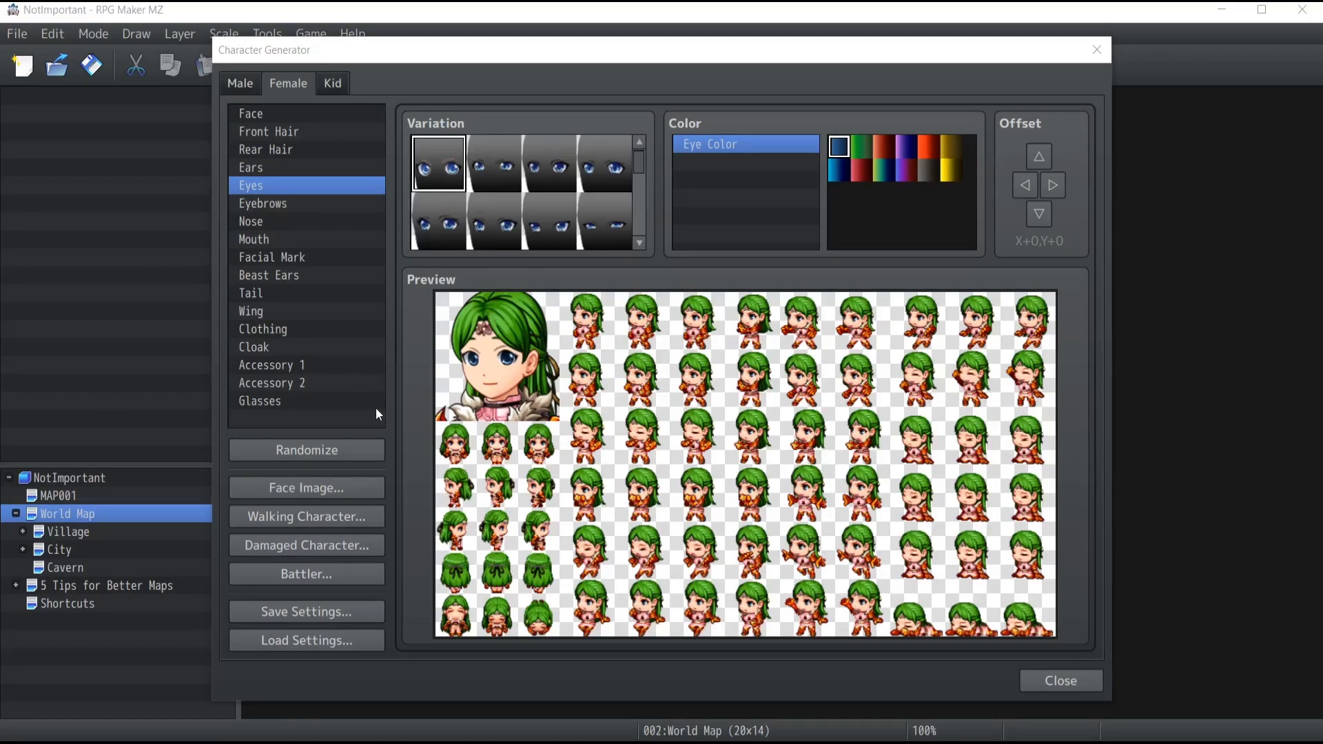
Step: Export the neutral face as Face_A into the faces Edit folder and close the Face Image window
{"action": "left_click", "coordinate": [292, 488]}
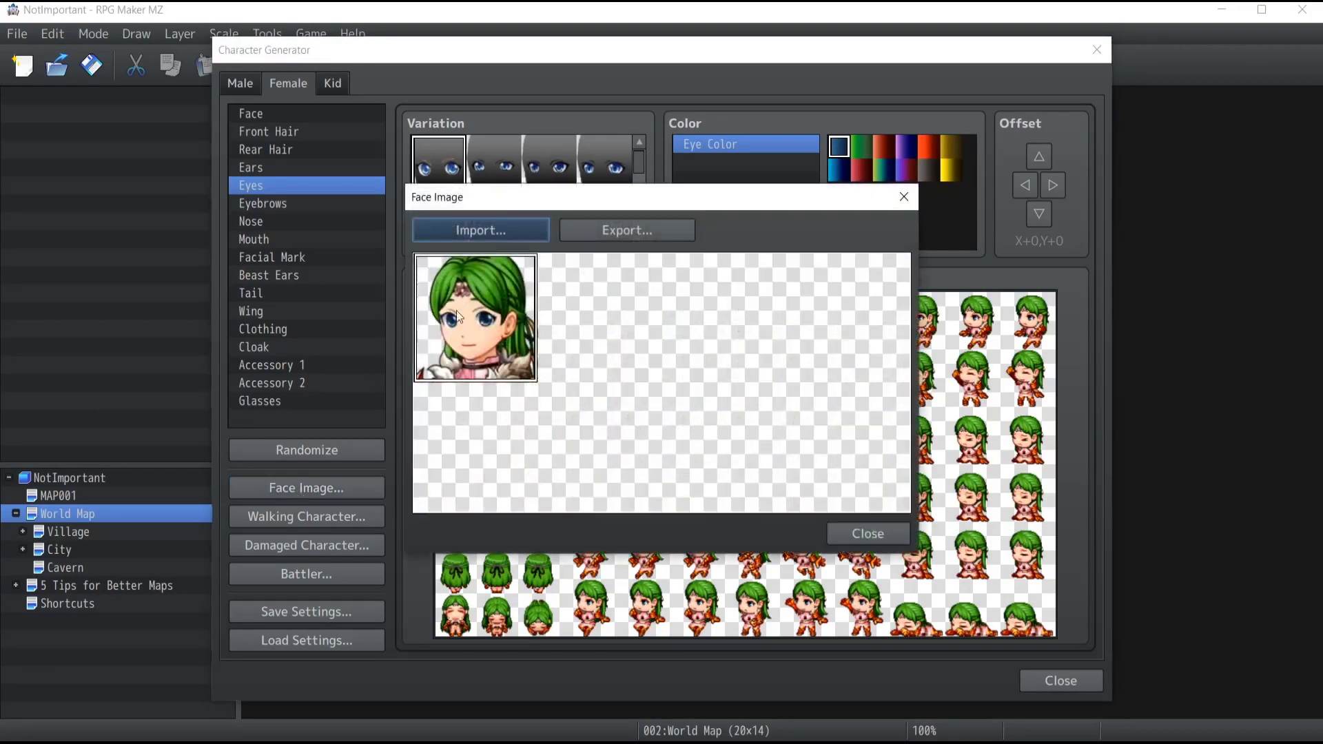
{"action": "left_click", "coordinate": [625, 232]}
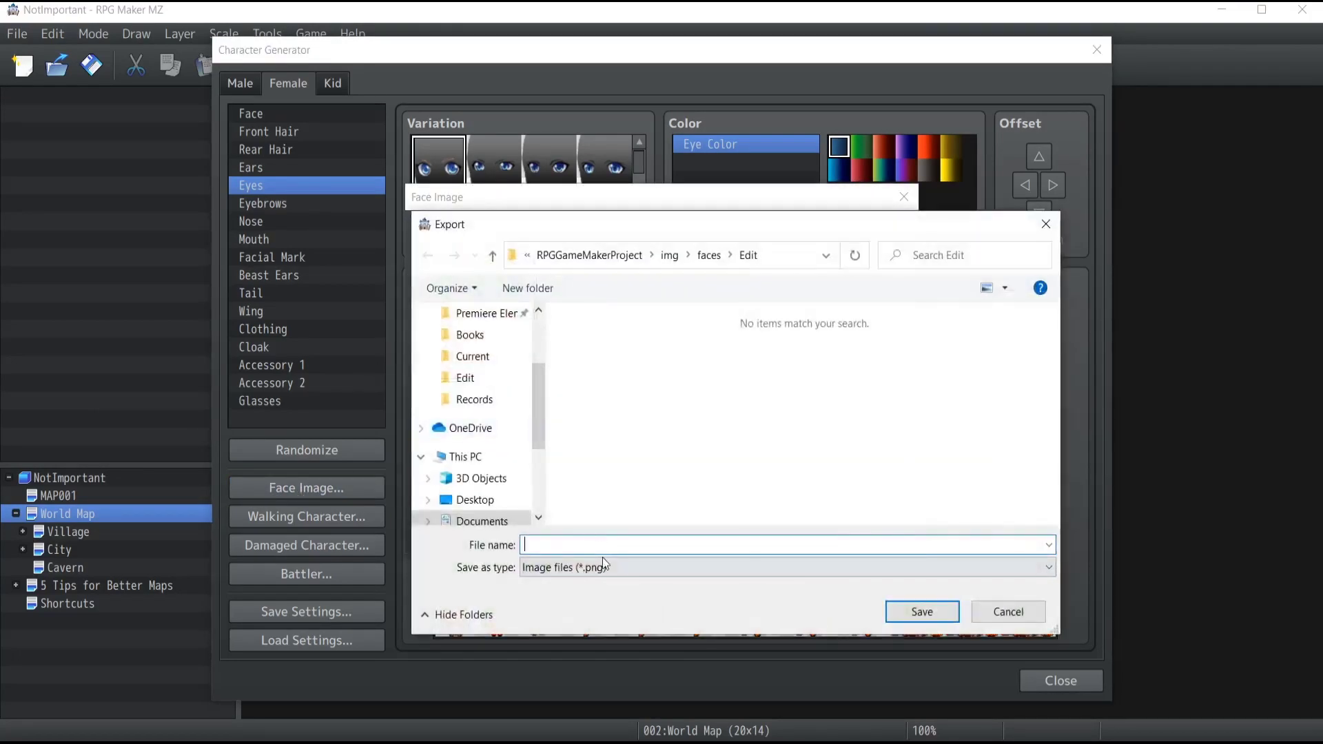
{"action": "type", "text": "Fcae"}
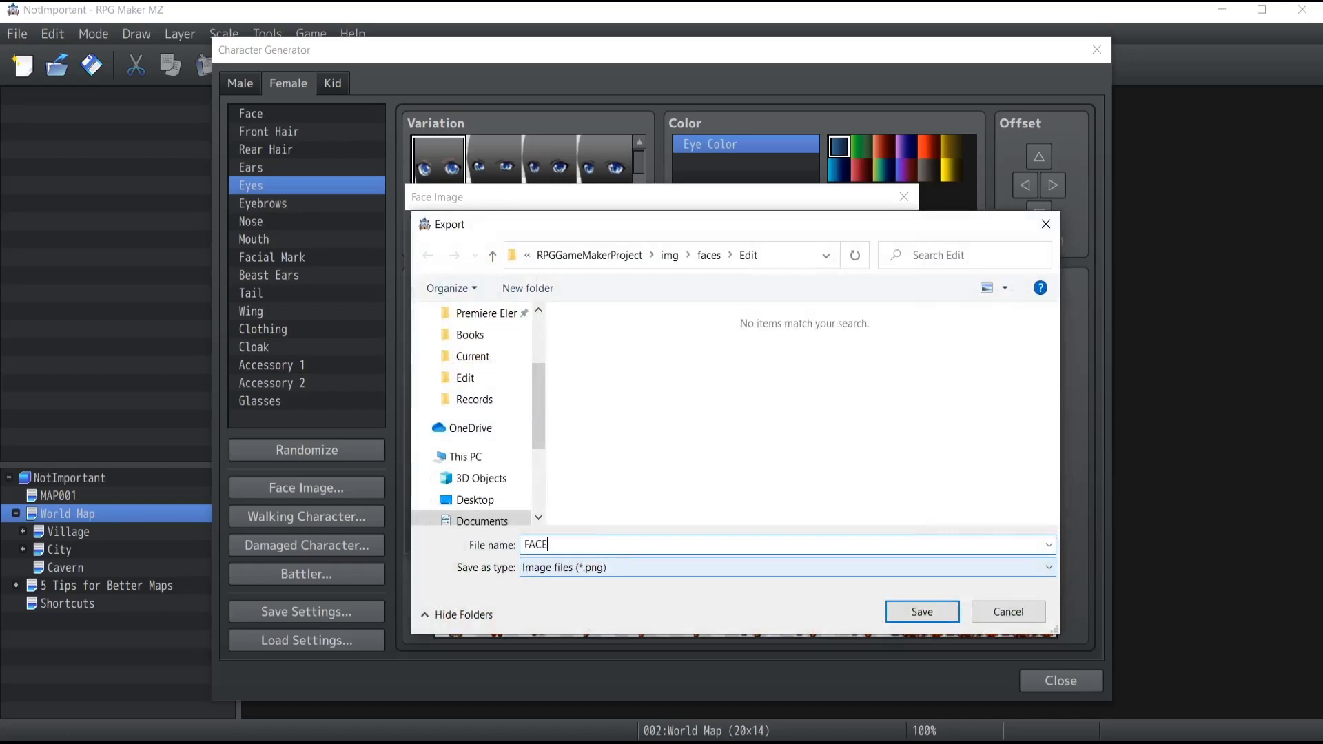
{"action": "key", "text": "BackSpace"}
{"action": "key", "text": "BackSpace"}
{"action": "key", "text": "BackSpace"}
{"action": "type", "text": "ace+"}
{"action": "key", "text": "BackSpace"}
{"action": "type", "text": "_V"}
{"action": "key", "text": "Return"}
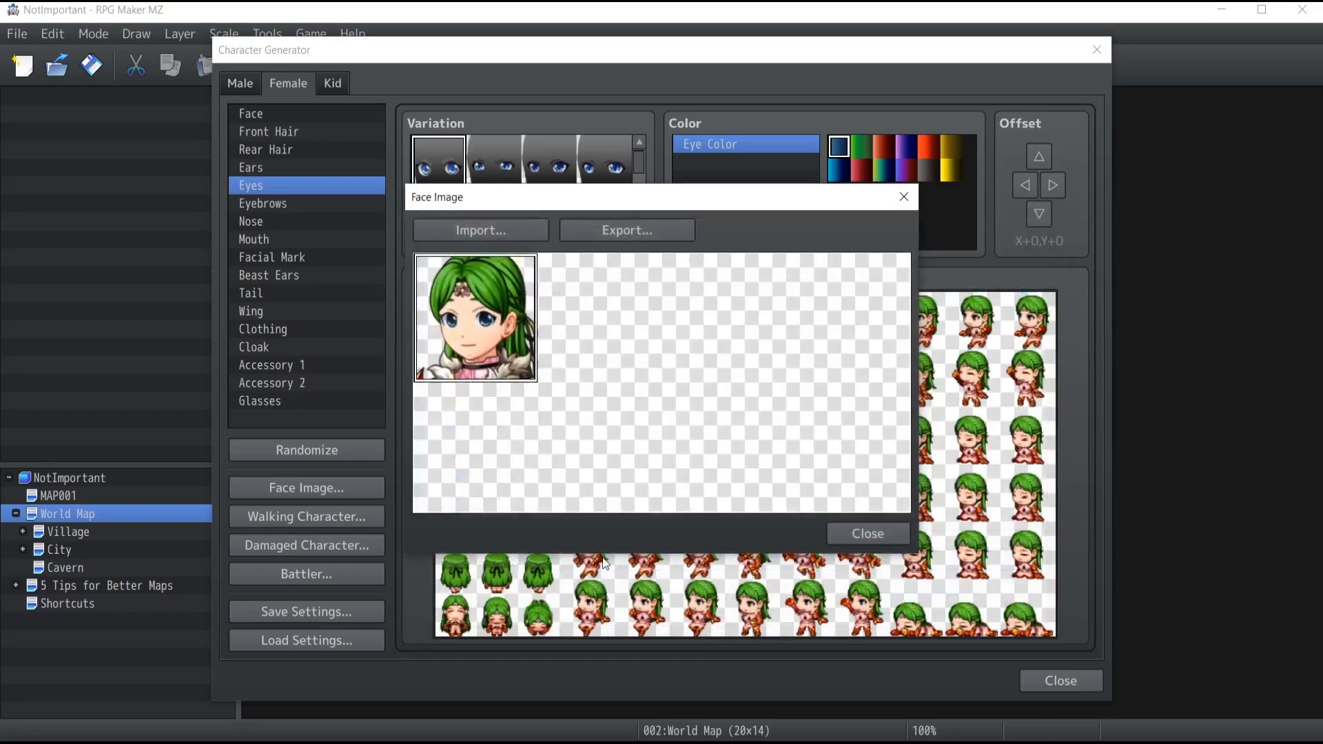
{"action": "left_click", "coordinate": [887, 539]}
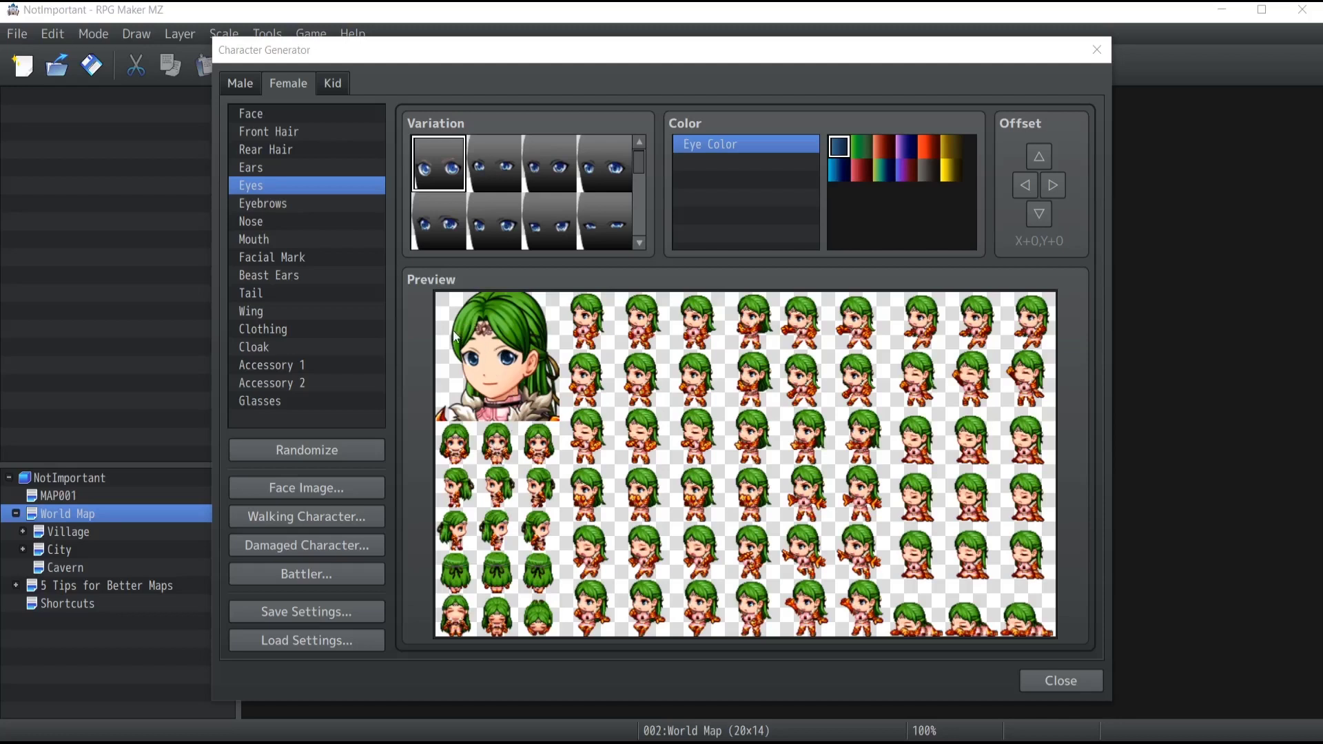
Step: Choose a different eyebrow shape and lower it several offset steps
{"action": "left_click", "coordinate": [257, 207]}
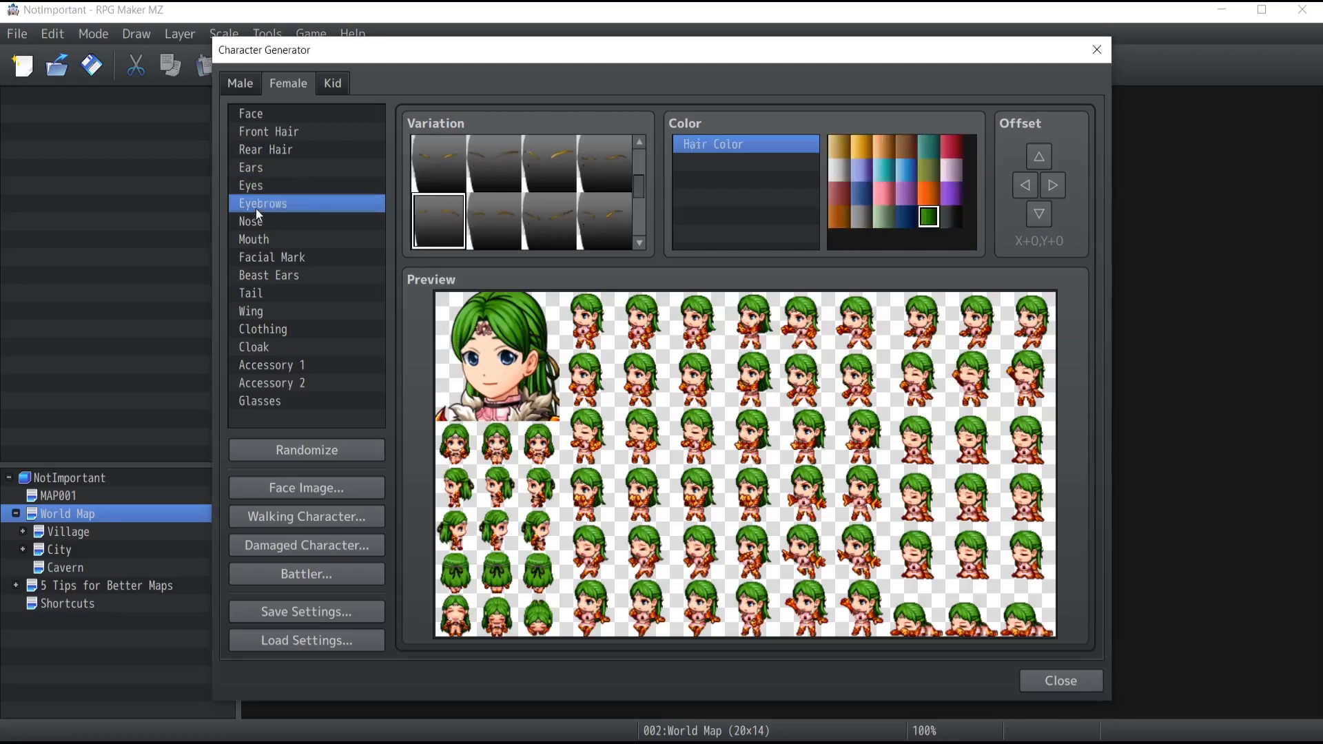
{"action": "scroll", "coordinate": [567, 164], "scroll_direction": "down", "scroll_amount": 2}
{"action": "left_click", "coordinate": [606, 208]}
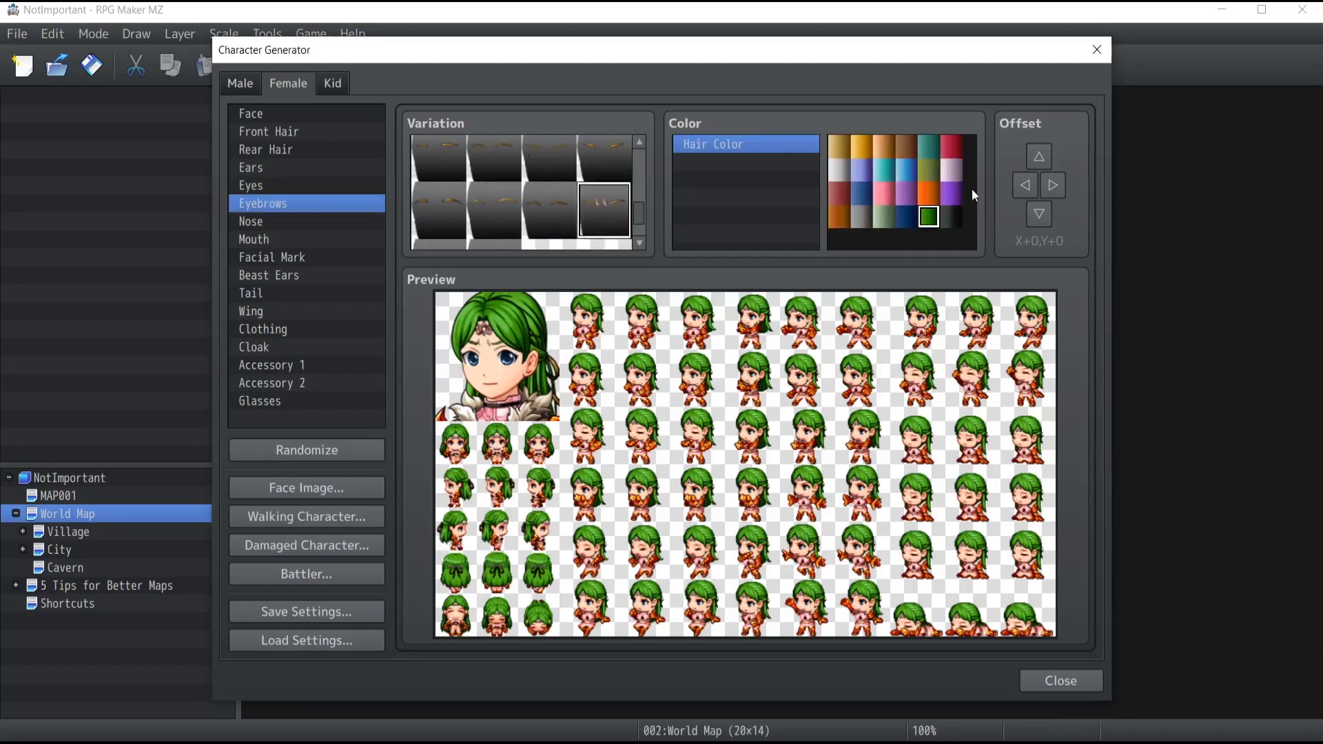
{"action": "left_click", "coordinate": [1040, 216]}
{"action": "left_click", "coordinate": [1042, 217]}
{"action": "left_click", "coordinate": [1043, 217]}
{"action": "left_click", "coordinate": [1043, 218]}
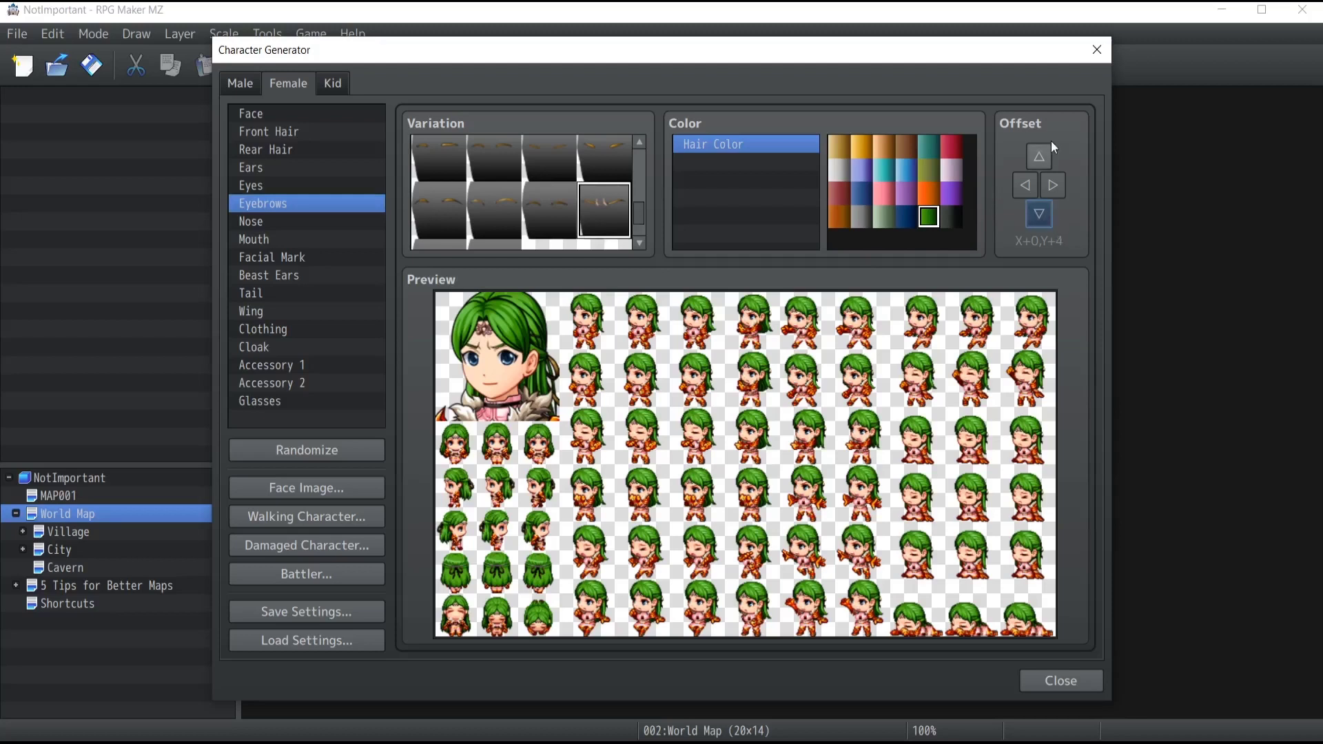
{"action": "left_click", "coordinate": [1040, 215]}
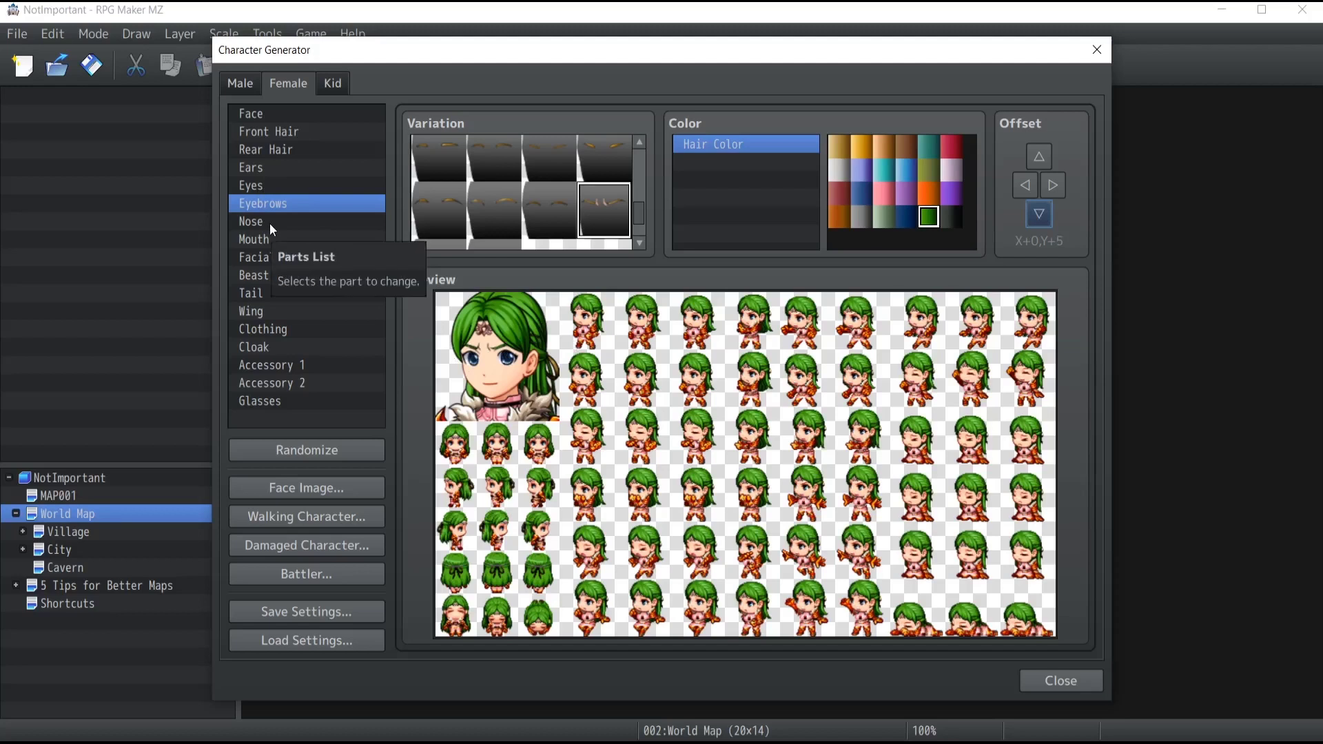
Step: Switch the eyes to a narrower, angrier variation
{"action": "left_click", "coordinate": [270, 188]}
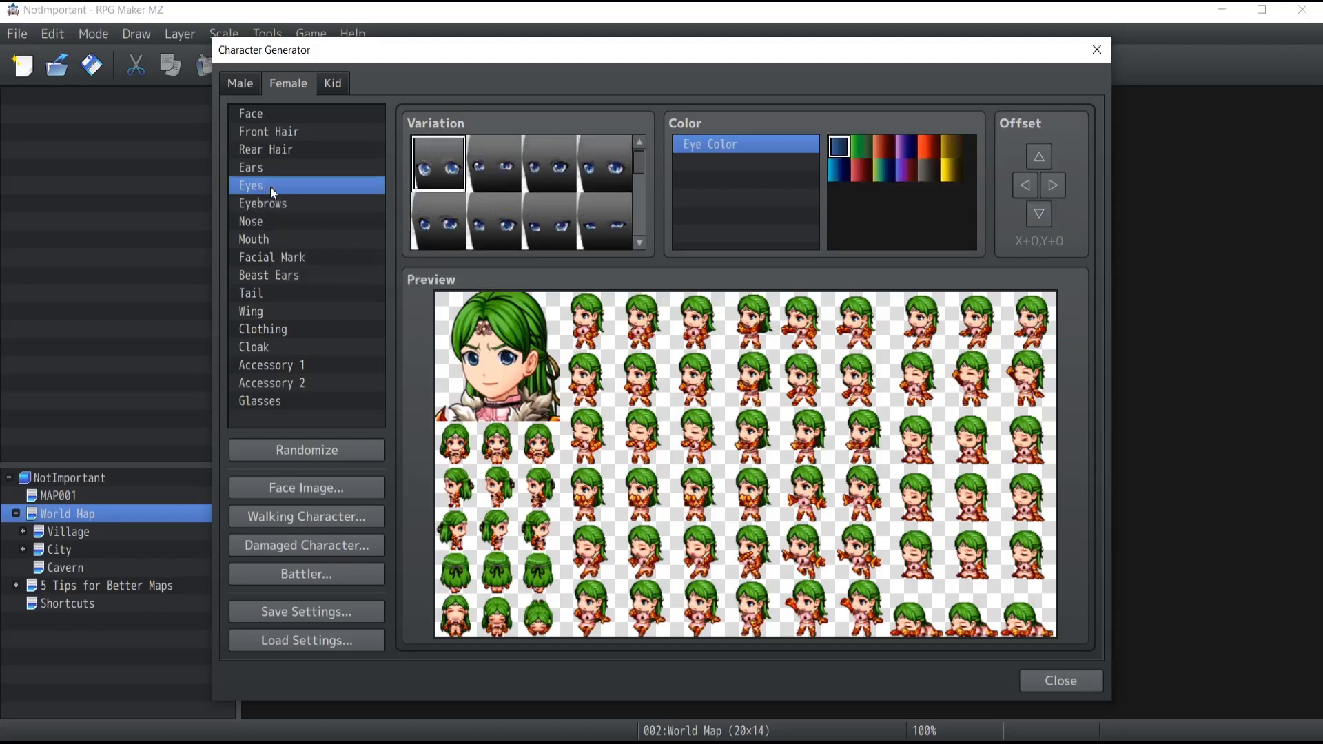
{"action": "left_click", "coordinate": [502, 175]}
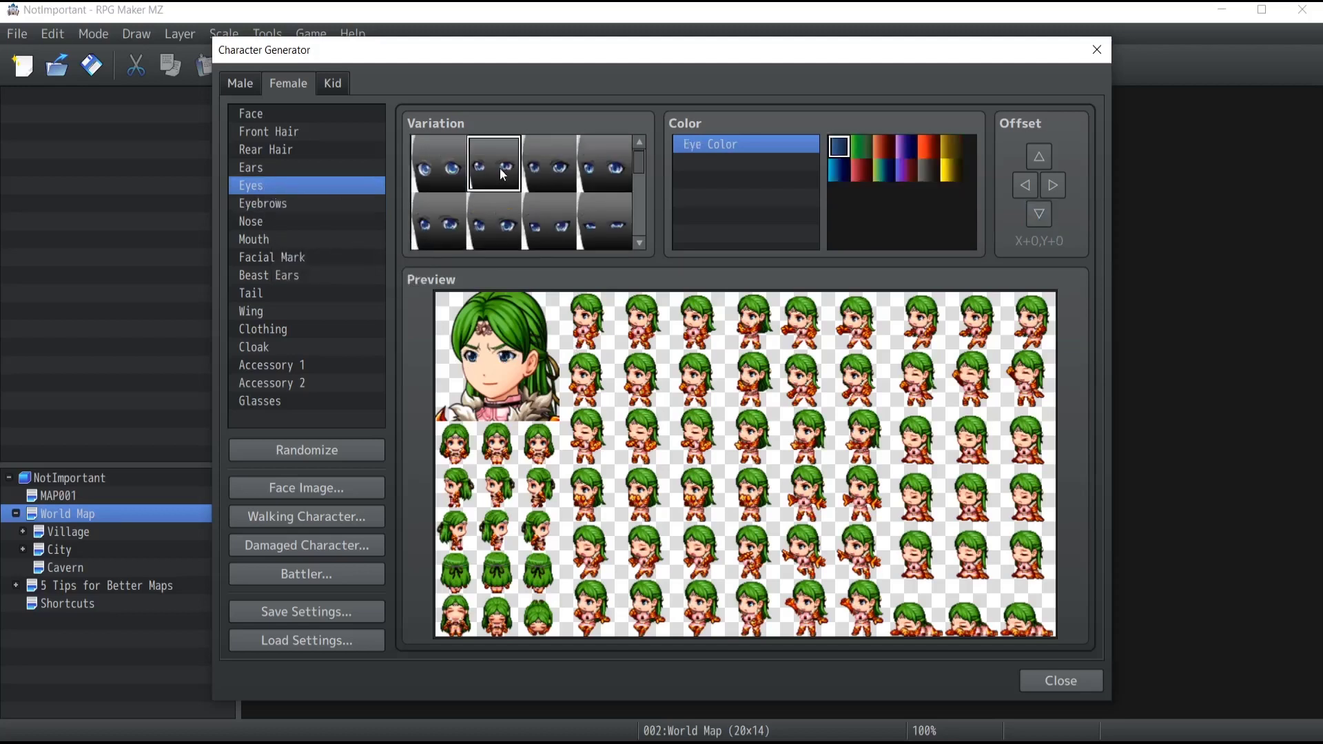
{"action": "scroll", "coordinate": [563, 164], "scroll_direction": "down", "scroll_amount": 1}
{"action": "left_click", "coordinate": [613, 178]}
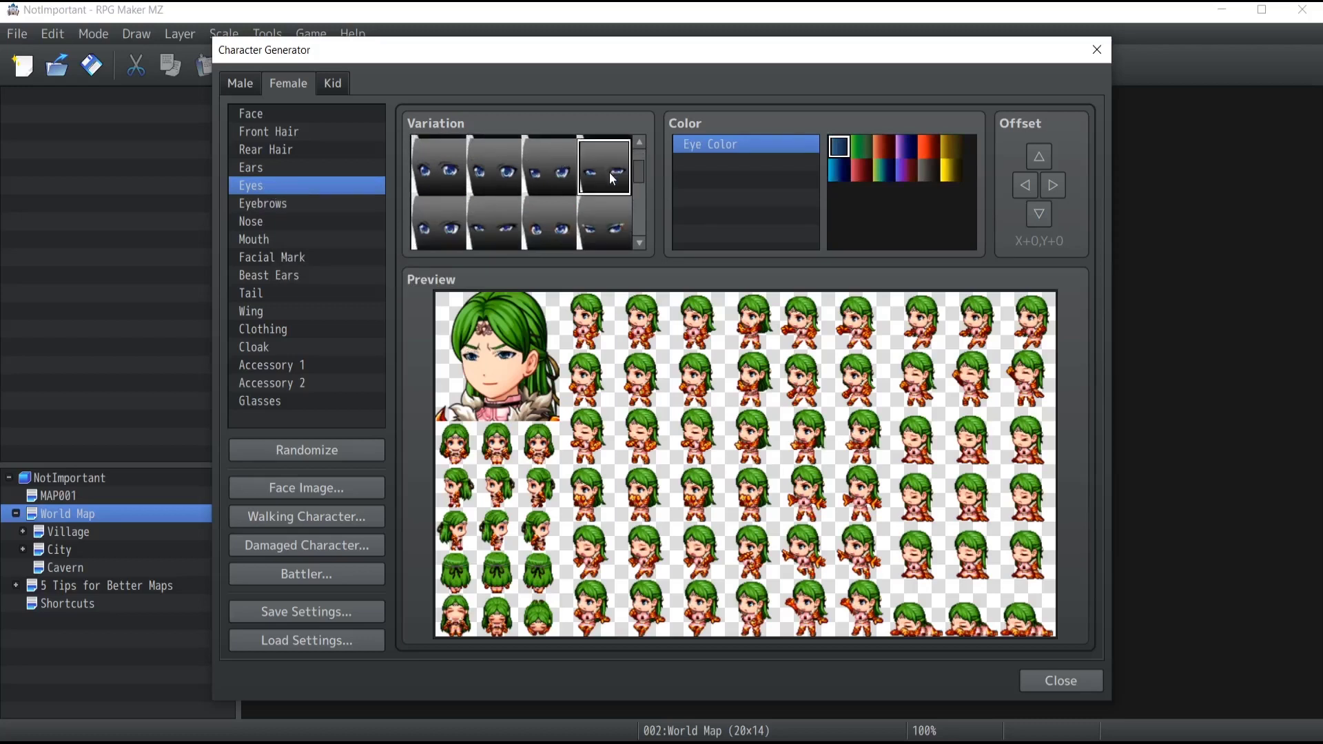
{"action": "scroll", "coordinate": [610, 183], "scroll_direction": "down", "scroll_amount": 1}
{"action": "left_click", "coordinate": [430, 214]}
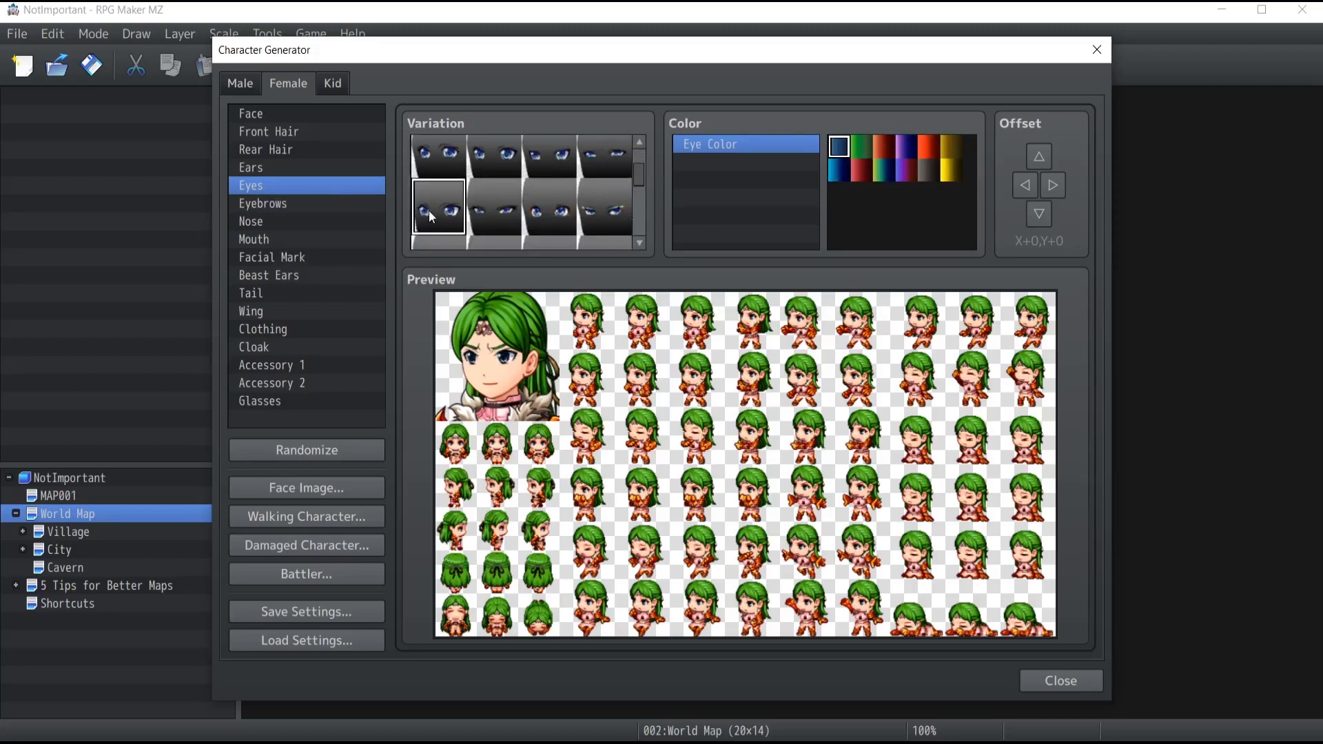
{"action": "scroll", "coordinate": [474, 183], "scroll_direction": "down", "scroll_amount": 1}
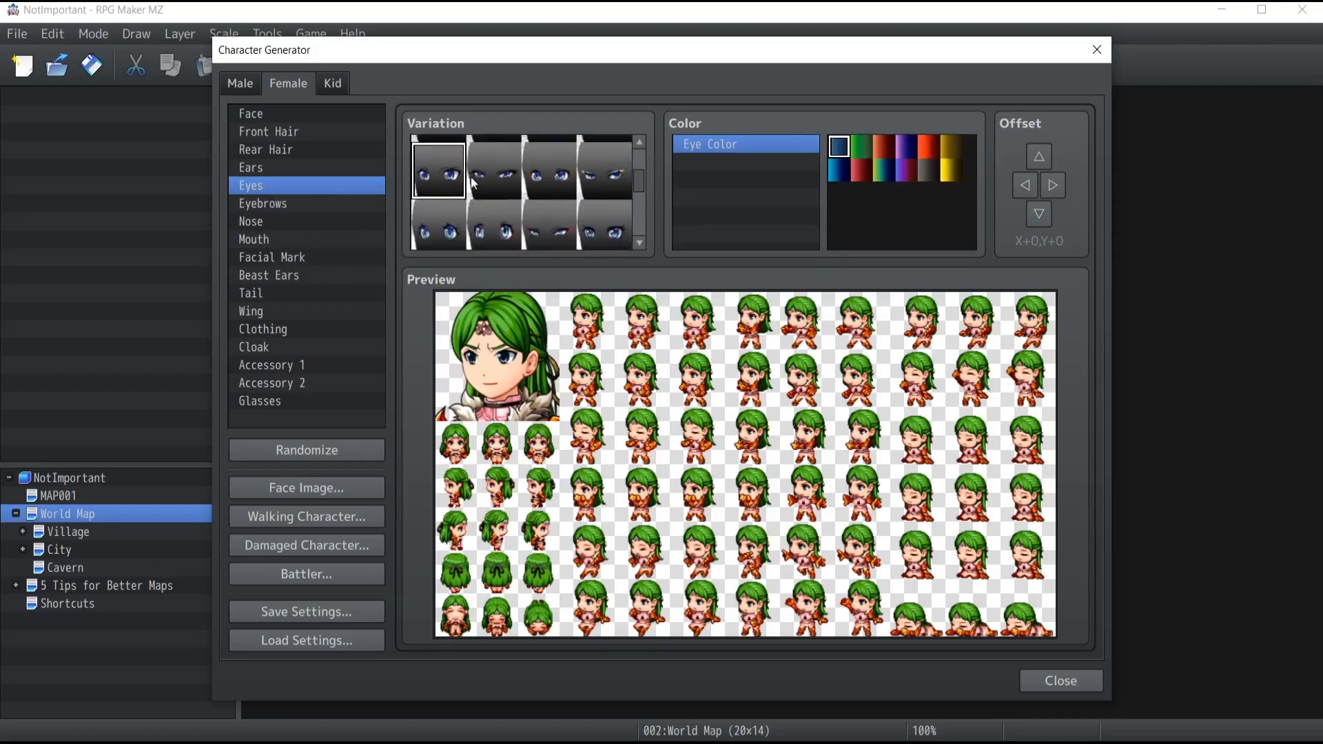
{"action": "scroll", "coordinate": [482, 200], "scroll_direction": "down", "scroll_amount": 4}
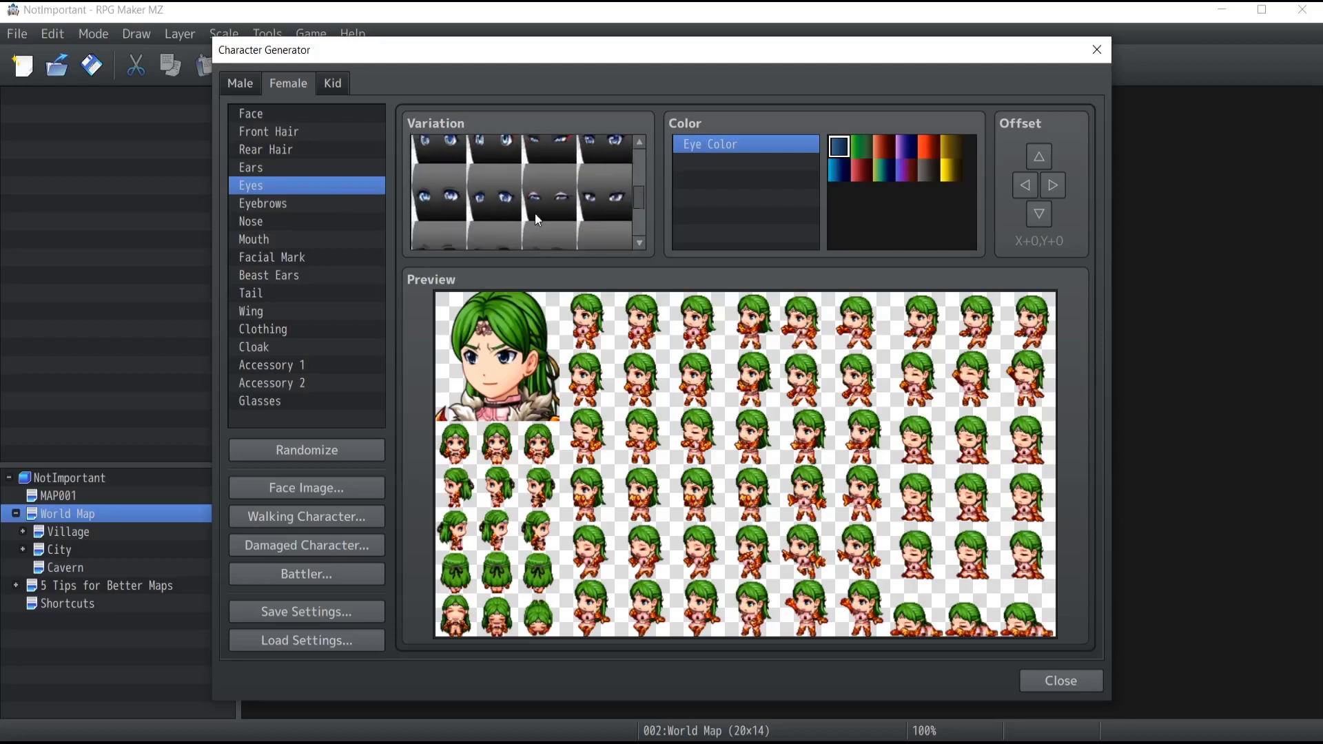
Step: Give the face the gritted-teeth mouth, raised one step to X+0, Y-1
{"action": "left_click", "coordinate": [271, 238]}
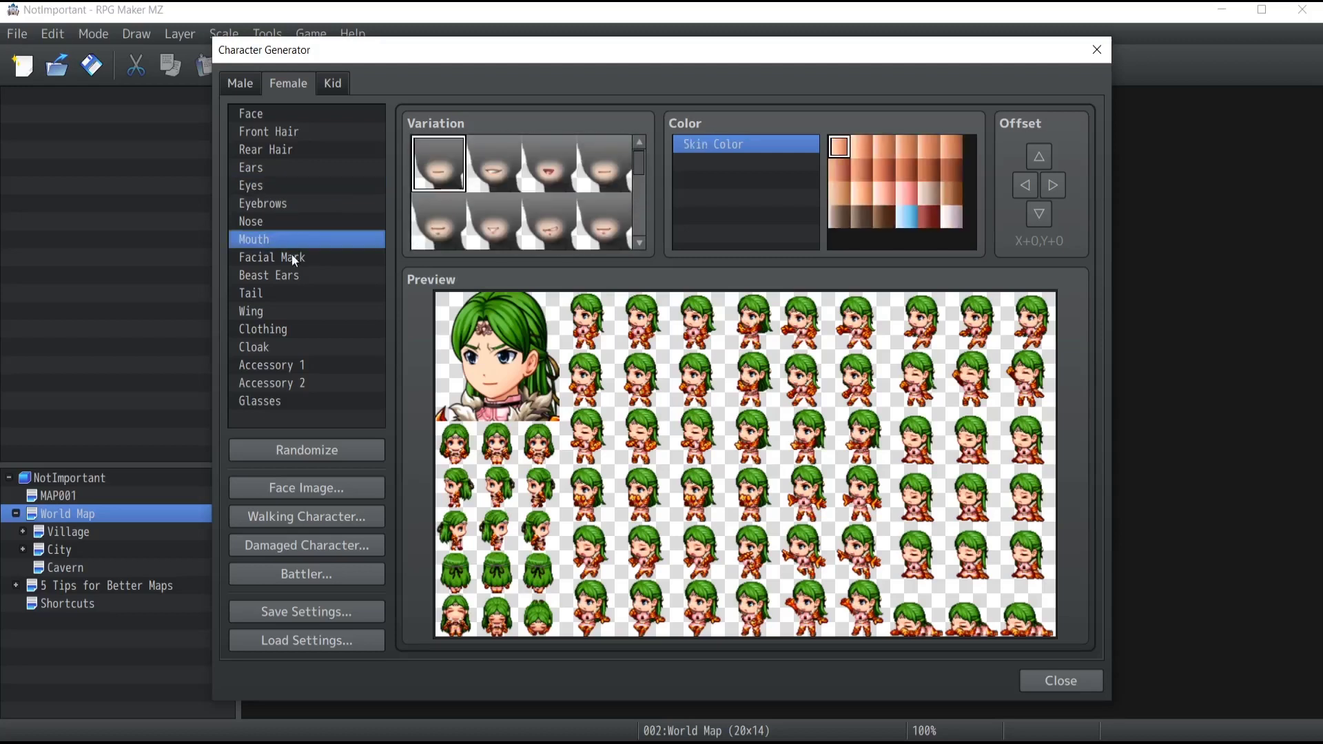
{"action": "scroll", "coordinate": [540, 197], "scroll_direction": "down", "scroll_amount": 4}
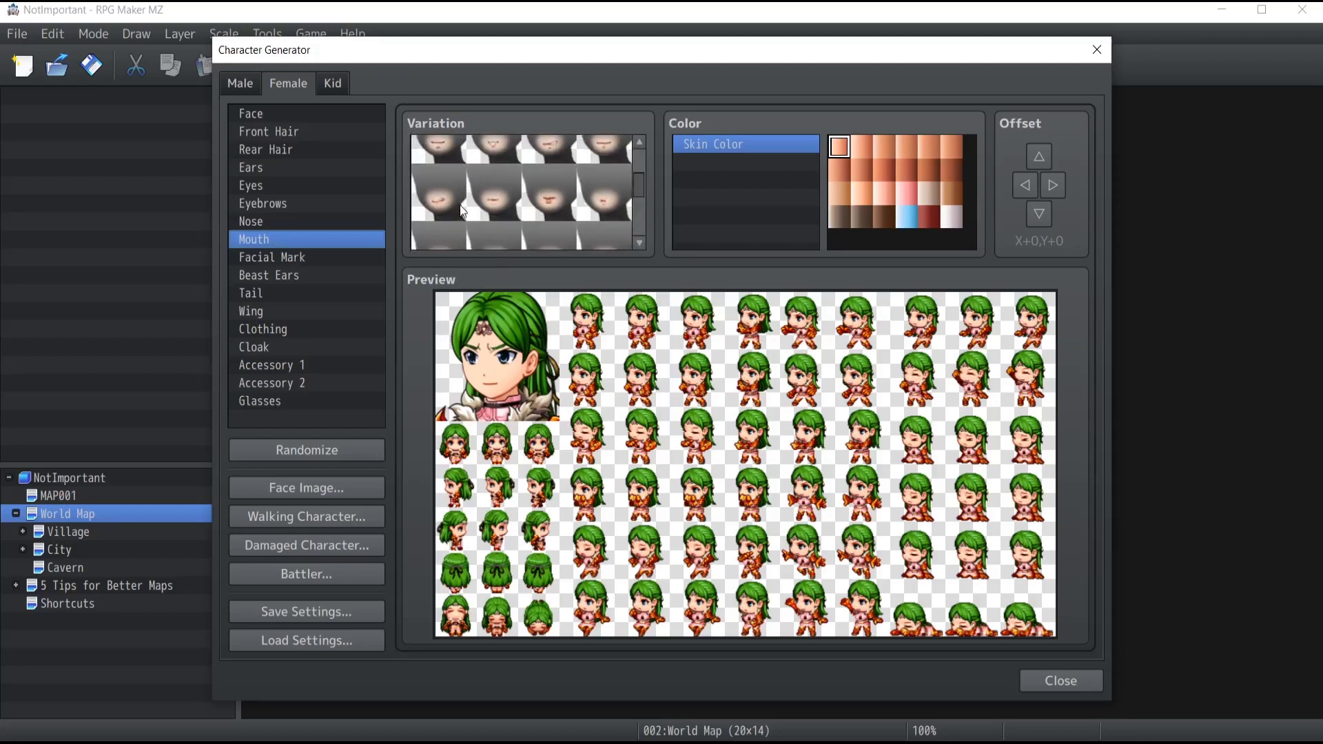
{"action": "scroll", "coordinate": [465, 206], "scroll_direction": "down", "scroll_amount": 5}
{"action": "left_click", "coordinate": [605, 237]}
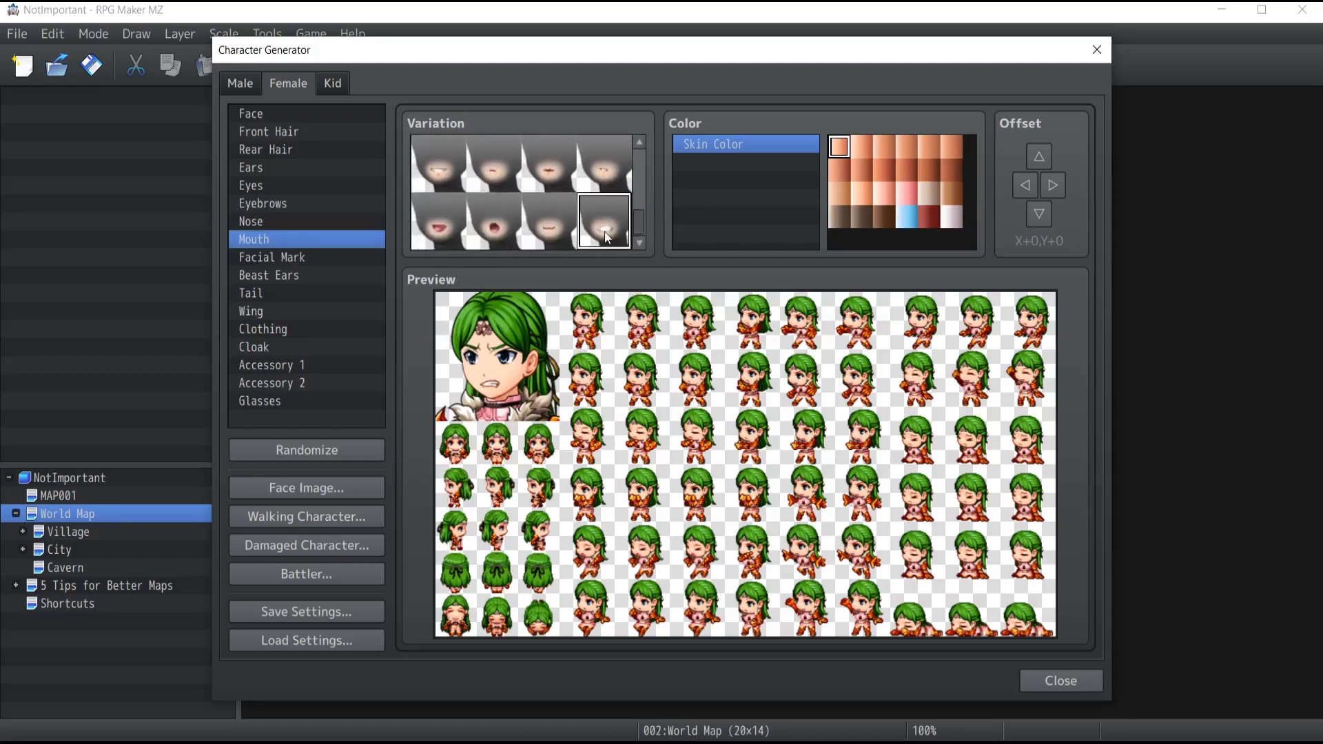
{"action": "left_click", "coordinate": [1041, 157]}
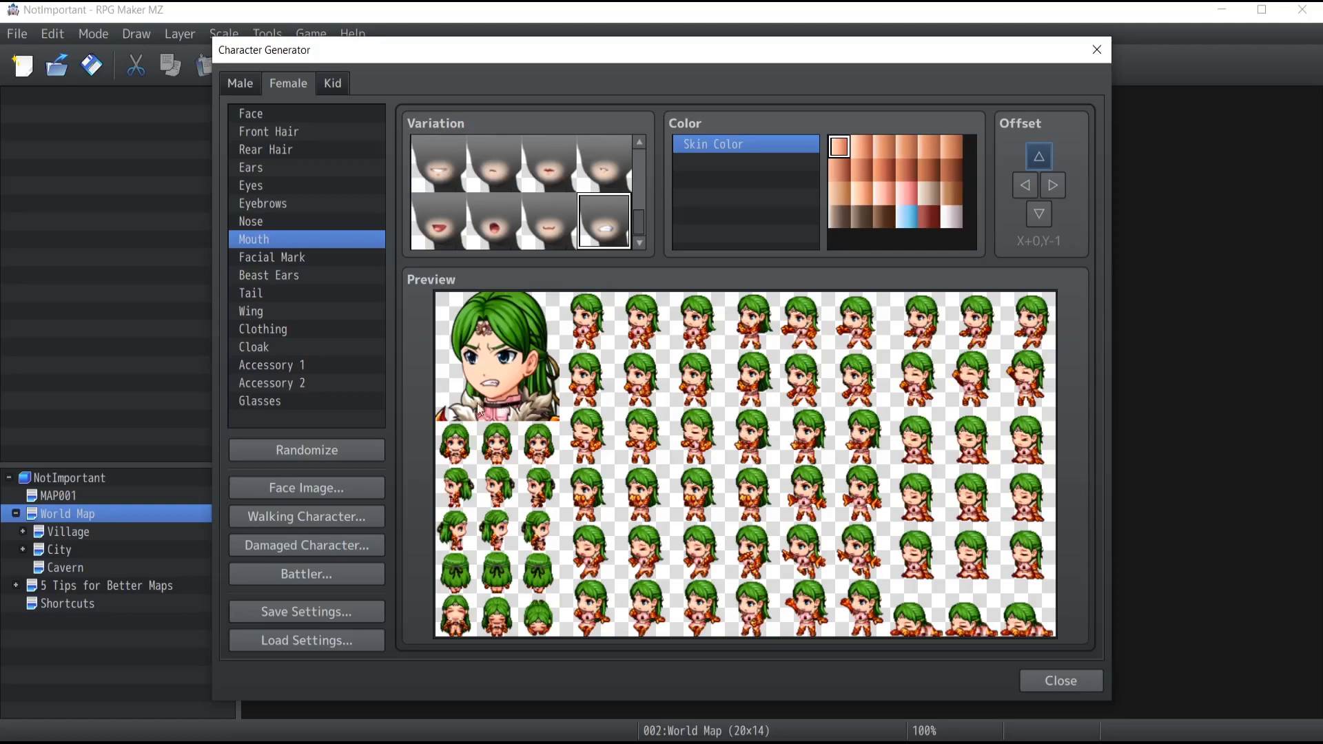
Step: Export the angry face as Face_B and close the Face Image window
{"action": "left_click", "coordinate": [301, 493]}
{"action": "left_click", "coordinate": [653, 232]}
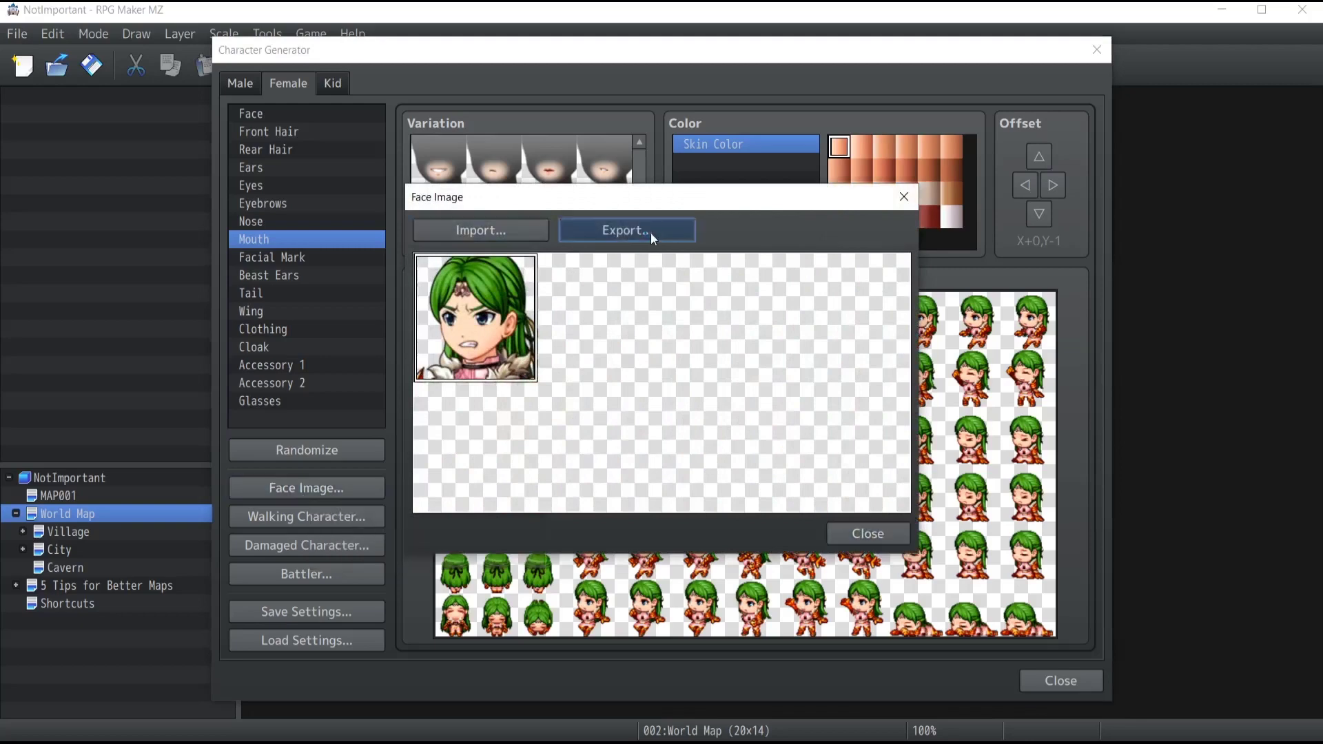
{"action": "type", "text": "Face+B"}
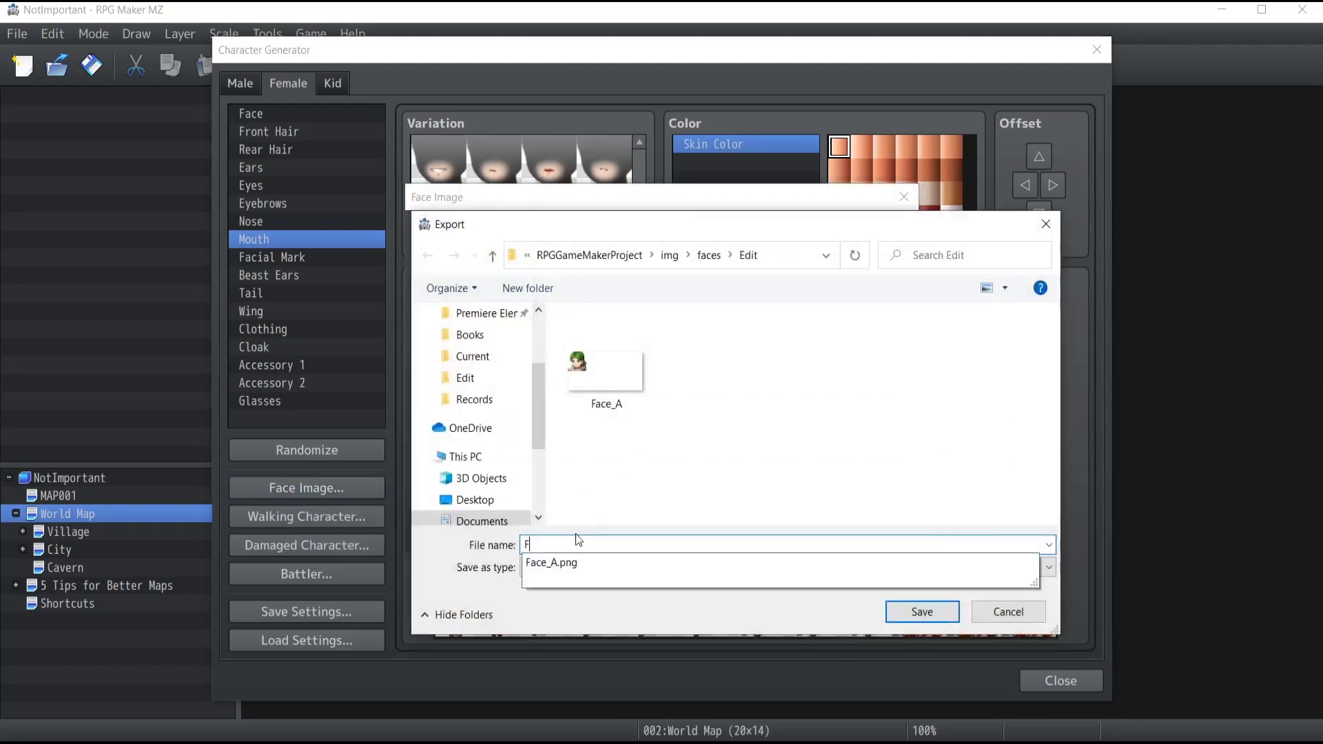
{"action": "key", "text": "BackSpace"}
{"action": "key", "text": "BackSpace"}
{"action": "type", "text": "_B"}
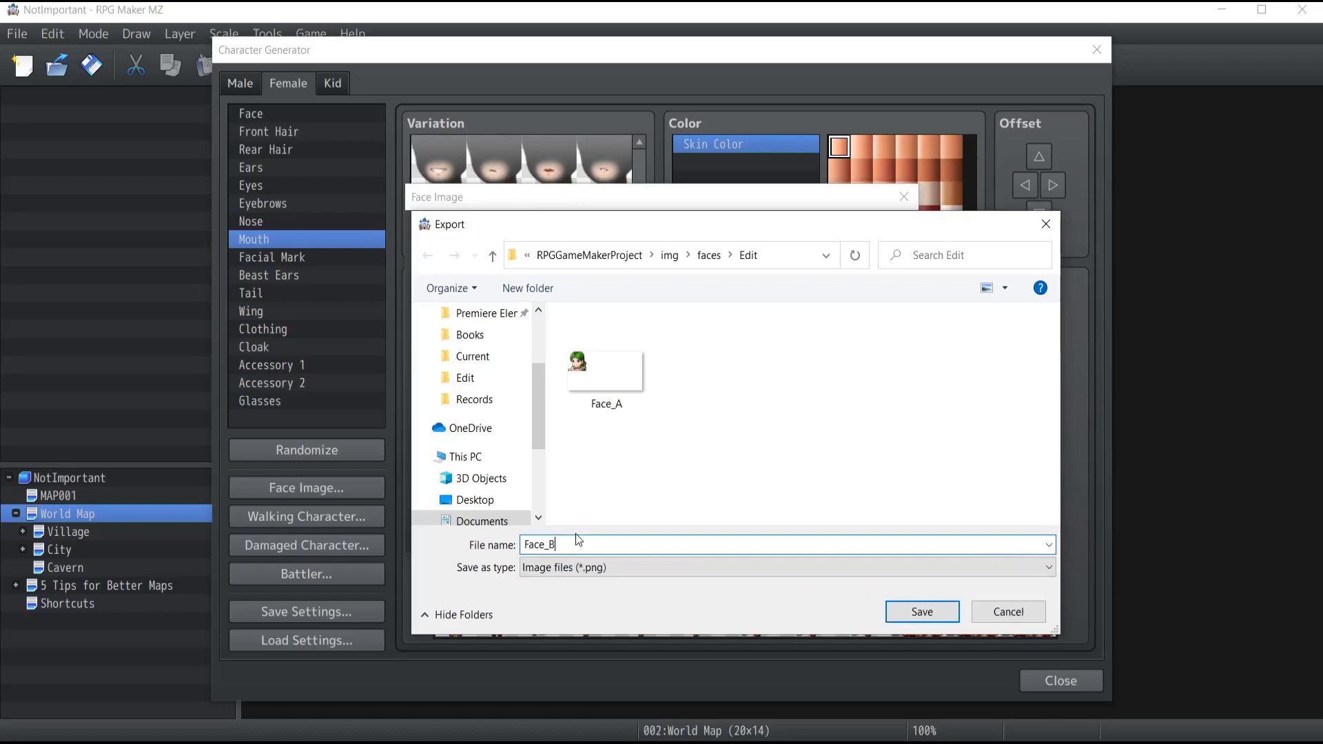
{"action": "left_click", "coordinate": [923, 613]}
{"action": "left_click", "coordinate": [858, 536]}
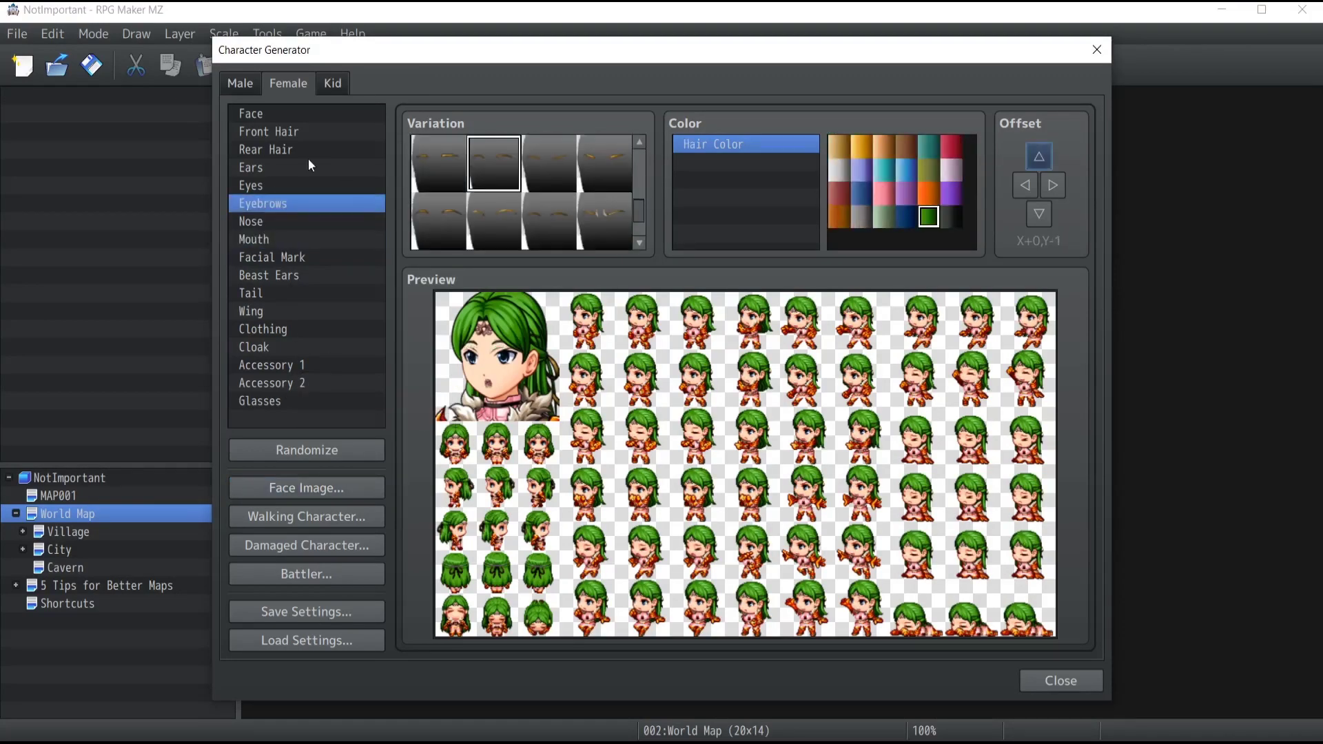
Step: Save the surprised face export as Face_C
{"action": "left_click", "coordinate": [303, 186]}
{"action": "left_click", "coordinate": [290, 488]}
{"action": "left_click", "coordinate": [606, 227]}
{"action": "key", "text": "Escape"}
{"action": "key", "text": "Escape"}
Step: Give the face teary eyes and a sadder mouth shape
{"action": "scroll", "coordinate": [547, 193], "scroll_direction": "down", "scroll_amount": 2}
{"action": "left_click", "coordinate": [550, 199]}
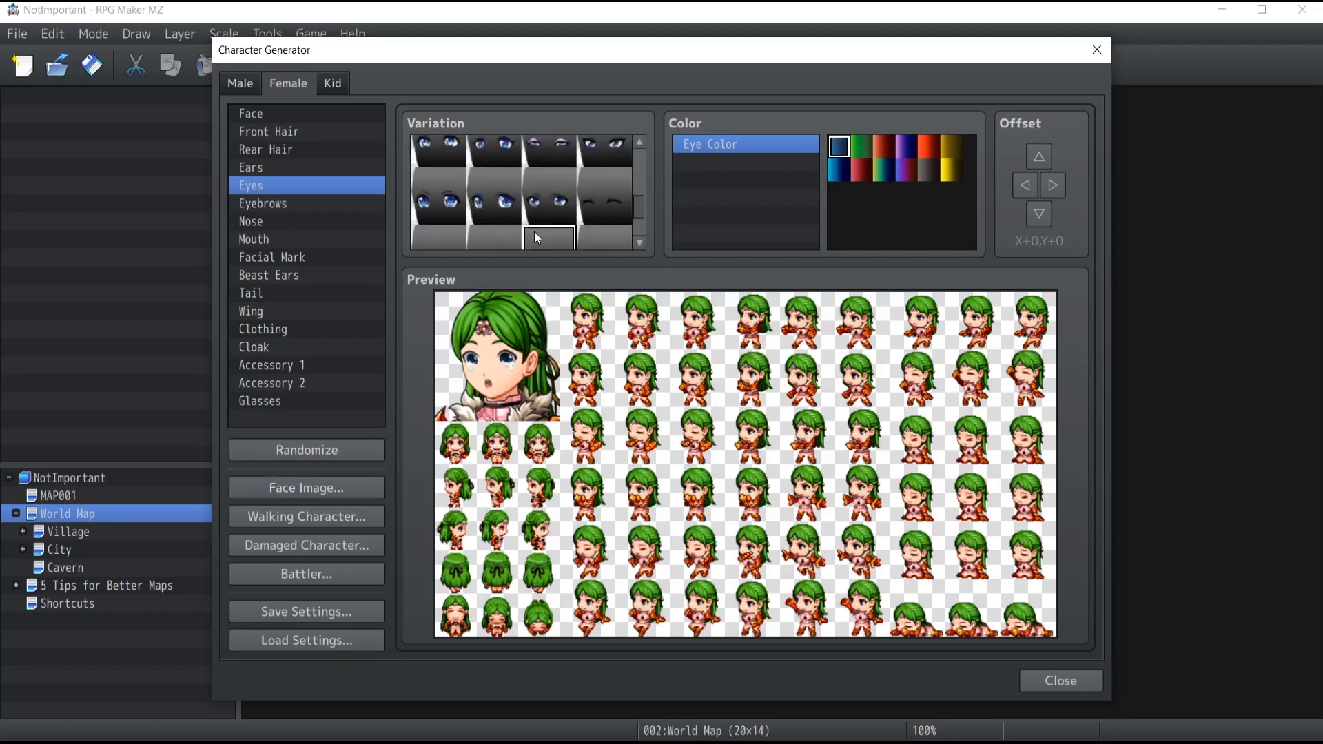
{"action": "scroll", "coordinate": [535, 232], "scroll_direction": "up", "scroll_amount": 3}
{"action": "left_click", "coordinate": [250, 239]}
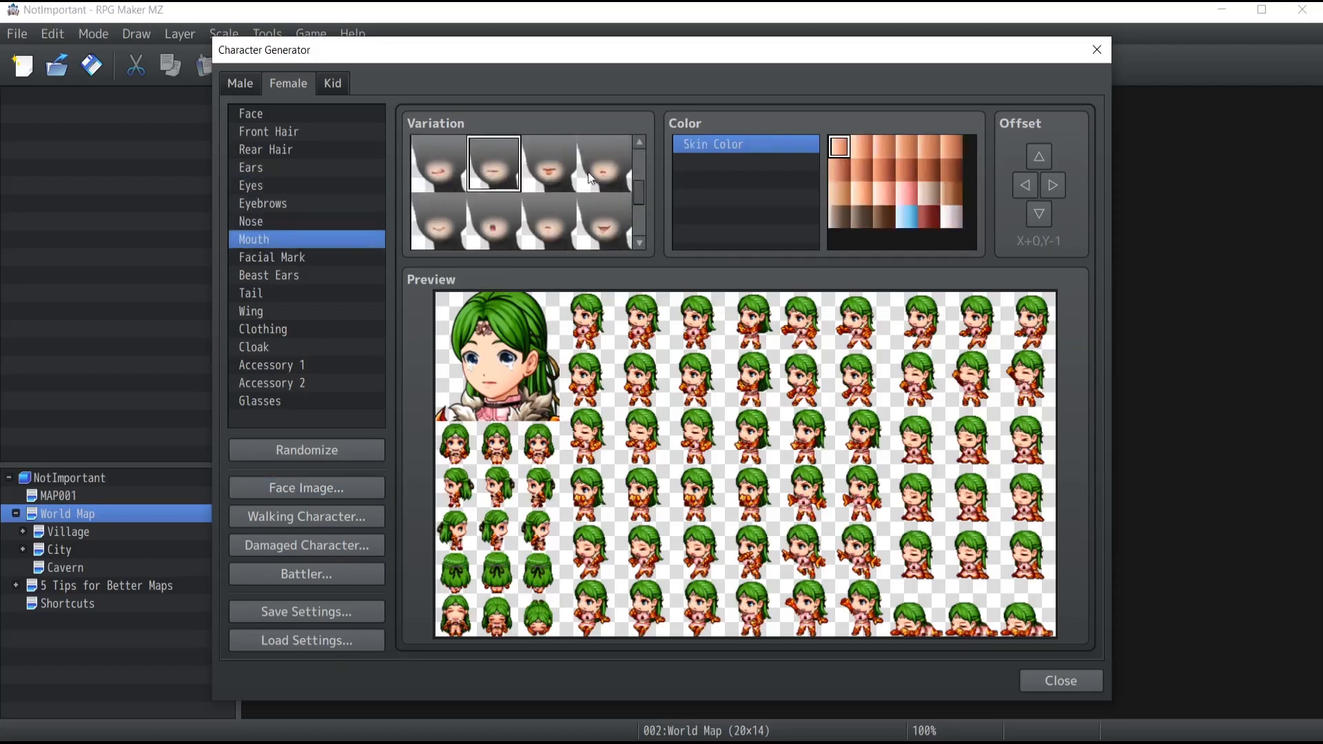
{"action": "scroll", "coordinate": [419, 218], "scroll_direction": "down", "scroll_amount": 2}
{"action": "left_click", "coordinate": [492, 238]}
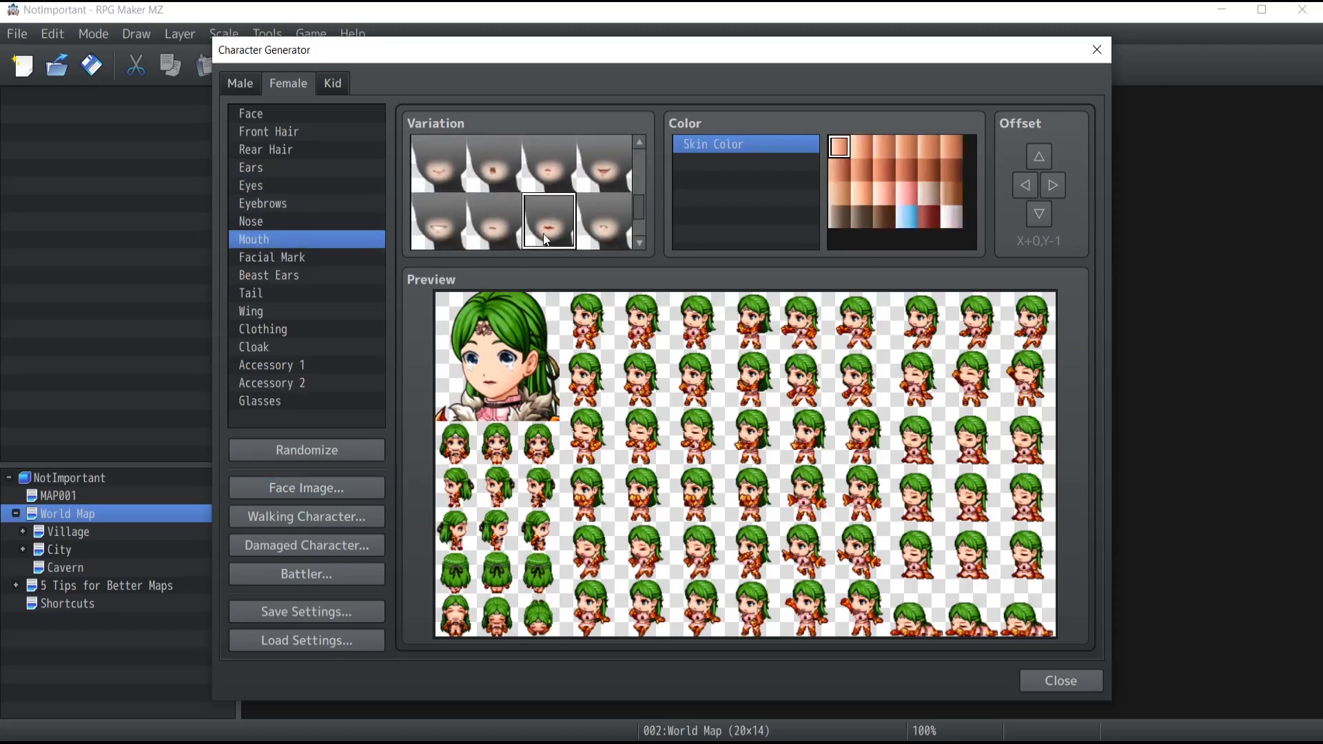
Step: Settle on a sad eyebrow shape, lower it, and begin exporting the face image
{"action": "left_click", "coordinate": [267, 204]}
{"action": "left_click", "coordinate": [605, 223]}
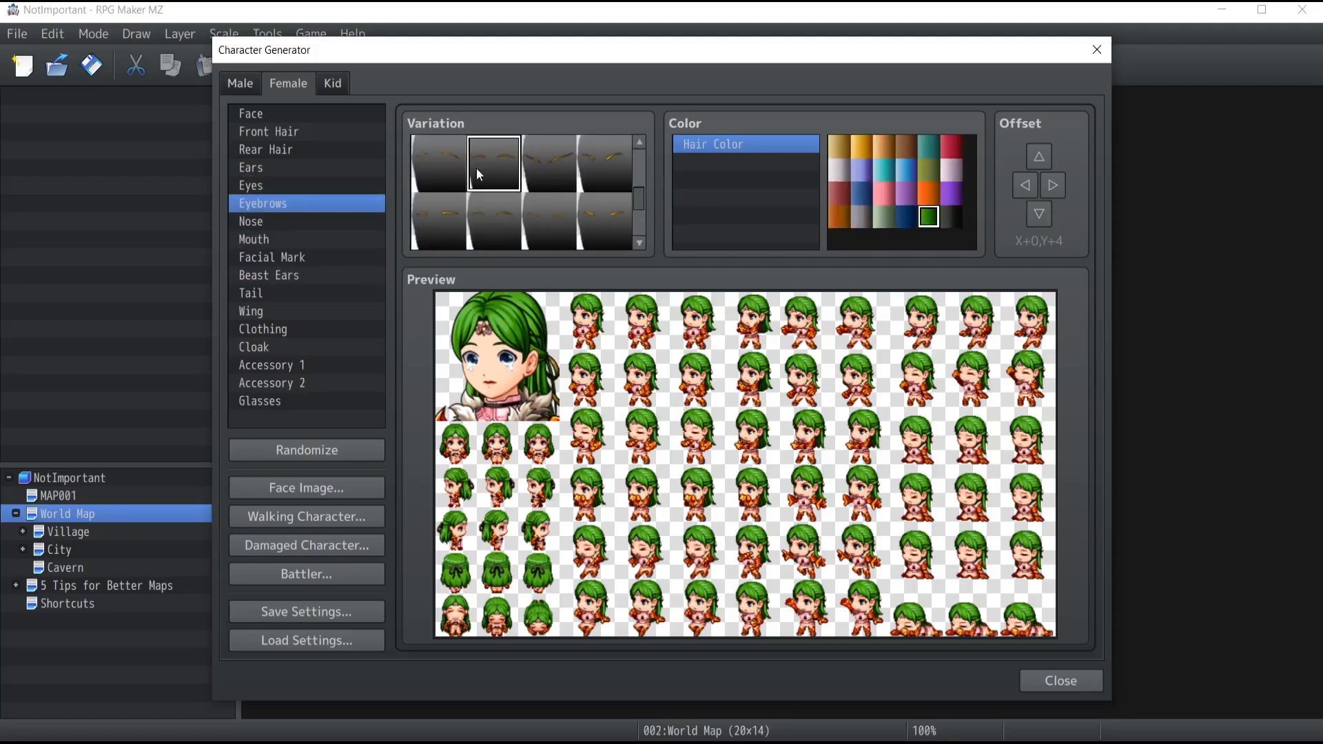
{"action": "left_click", "coordinate": [439, 221]}
{"action": "left_click", "coordinate": [550, 217]}
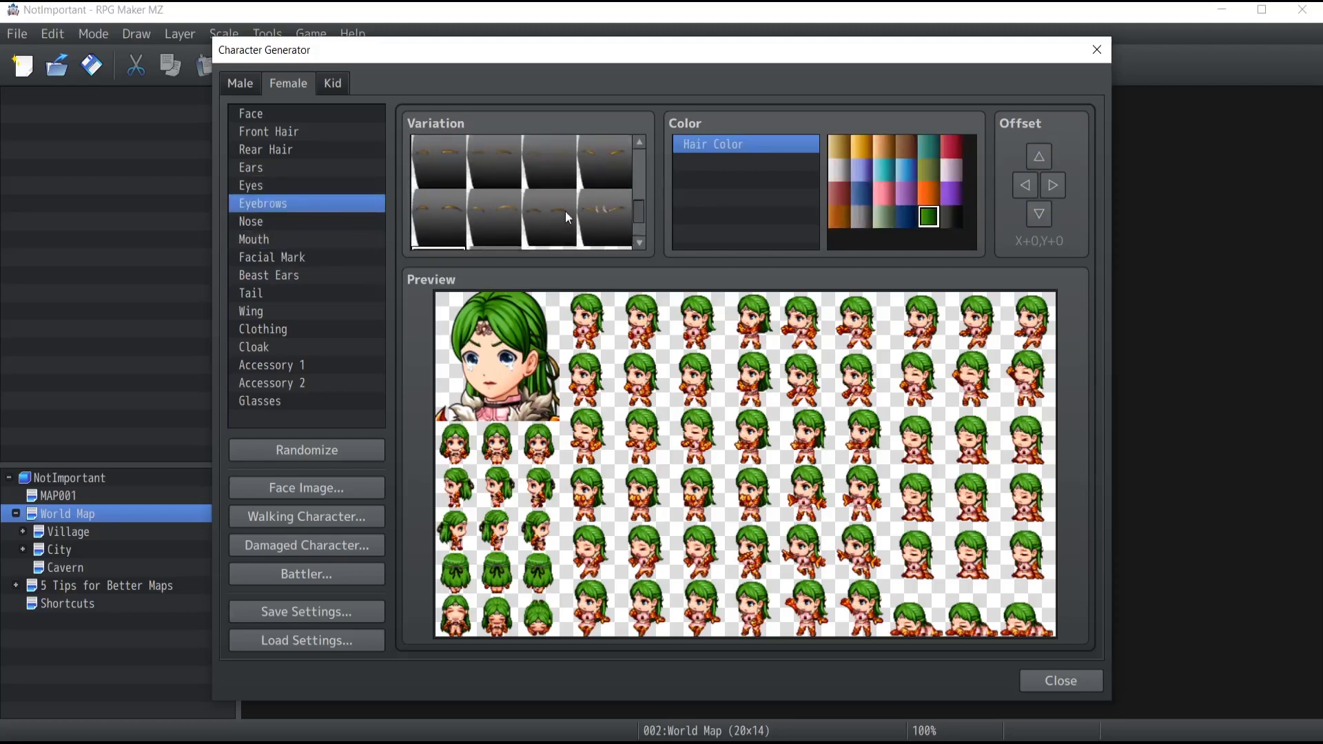
{"action": "left_click", "coordinate": [1039, 214]}
{"action": "left_click", "coordinate": [1039, 214]}
{"action": "left_click", "coordinate": [1039, 214]}
{"action": "left_click", "coordinate": [1039, 215]}
{"action": "left_click", "coordinate": [1039, 215]}
{"action": "left_click", "coordinate": [279, 491]}
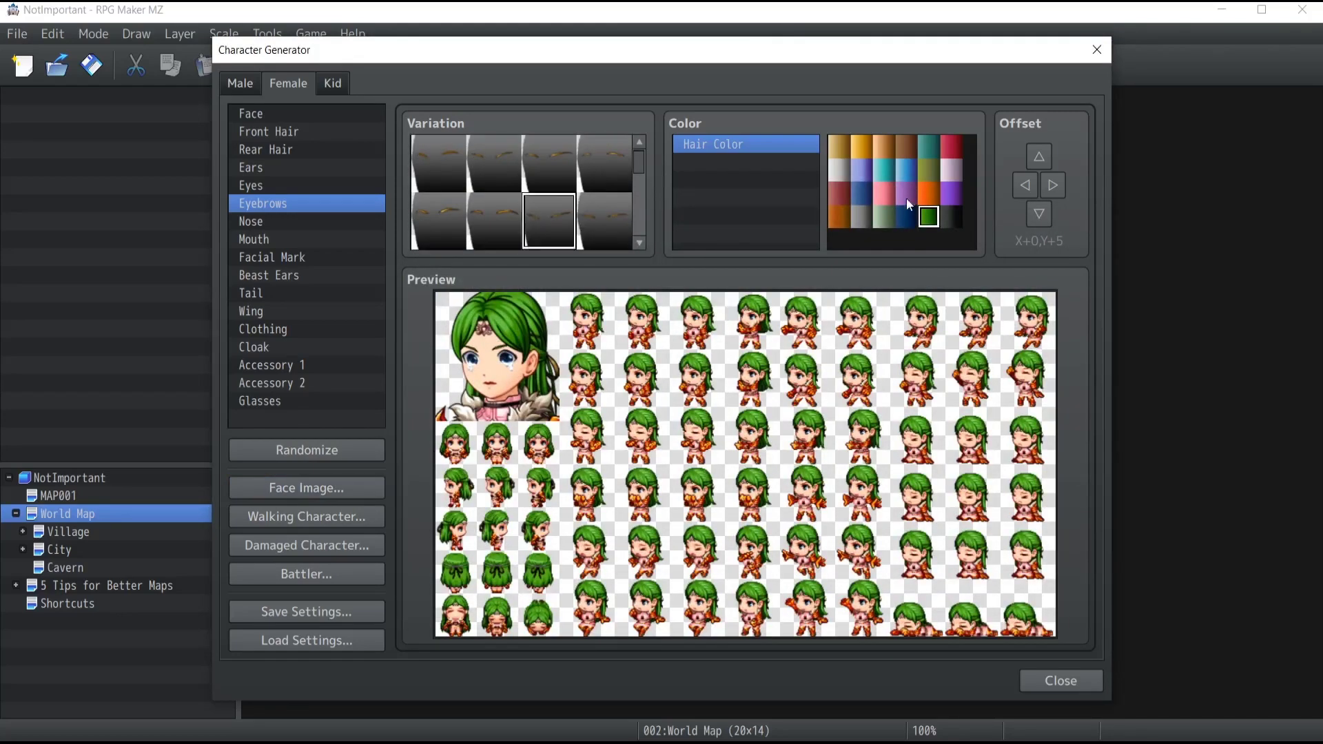
Step: Pick a smiling mouth and open eyes, and save the export as Face_E
{"action": "left_click", "coordinate": [262, 239]}
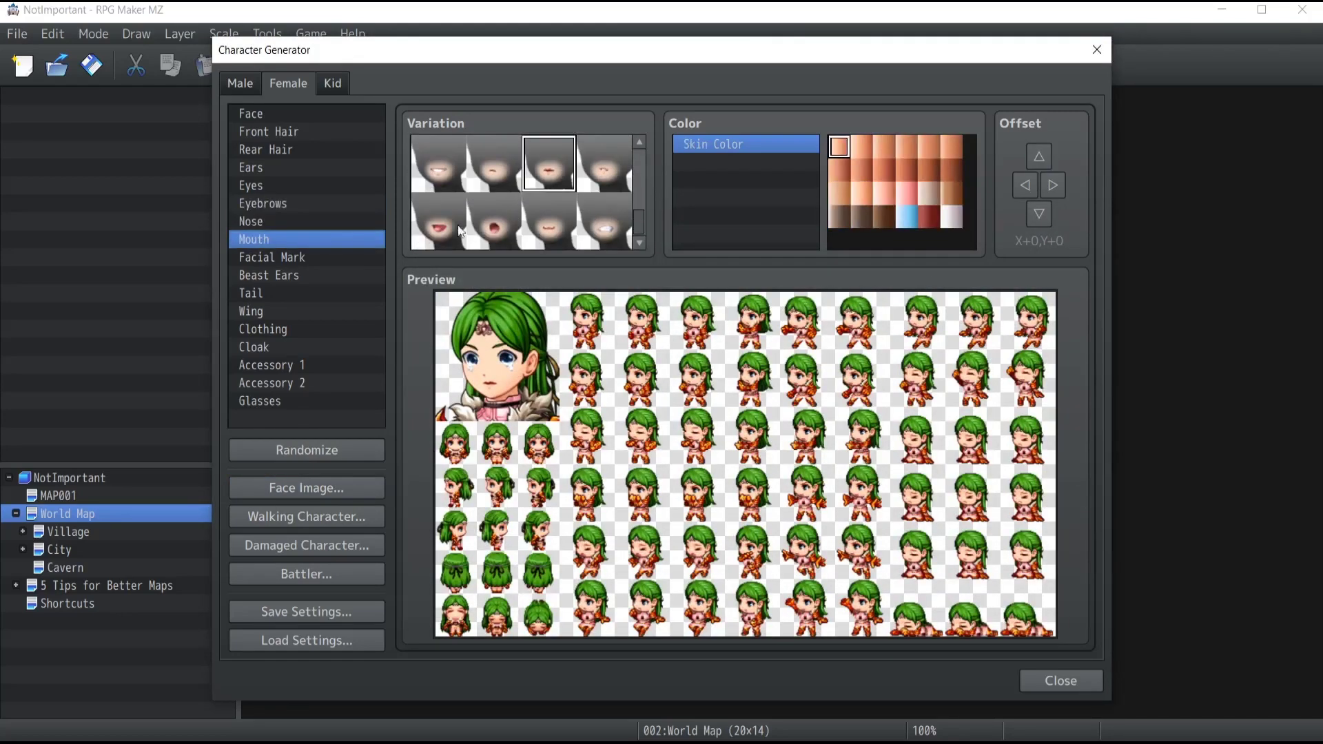
{"action": "left_click", "coordinate": [263, 204]}
{"action": "left_click", "coordinate": [251, 186]}
{"action": "left_click", "coordinate": [451, 174]}
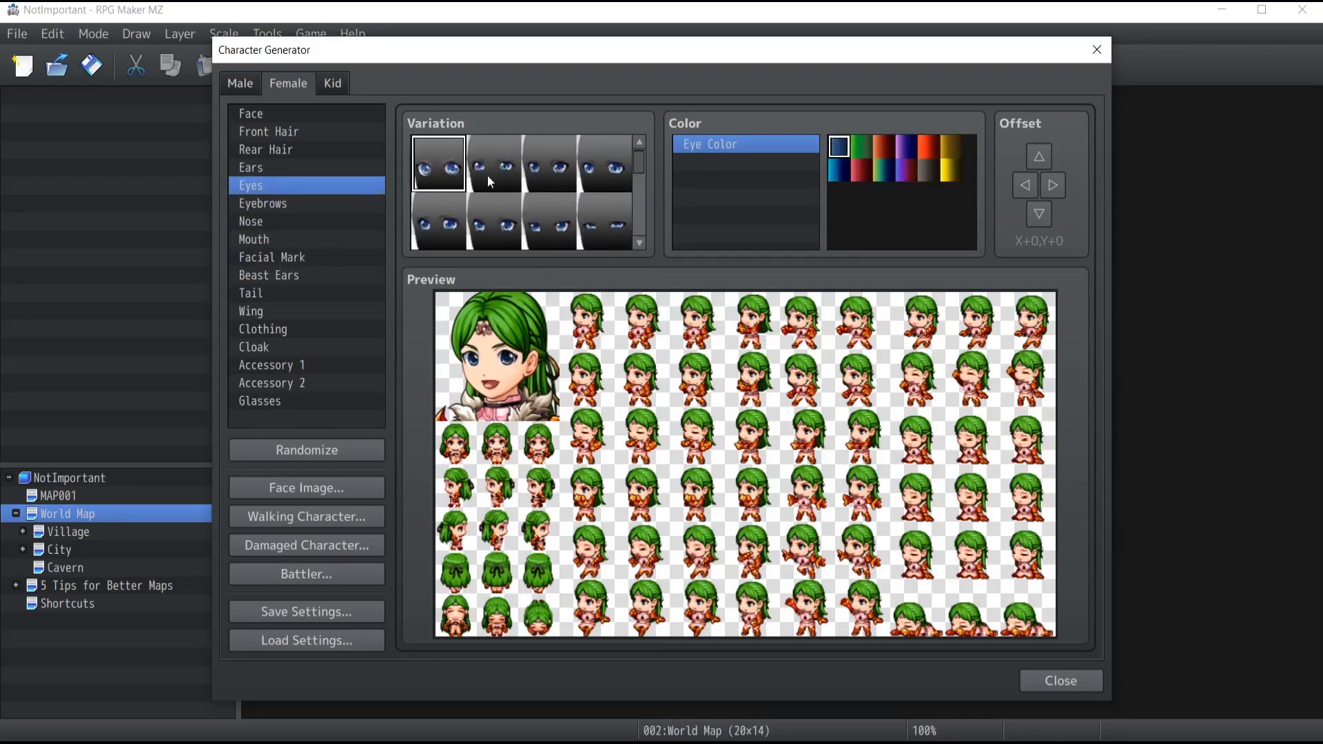
{"action": "left_click", "coordinate": [263, 203]}
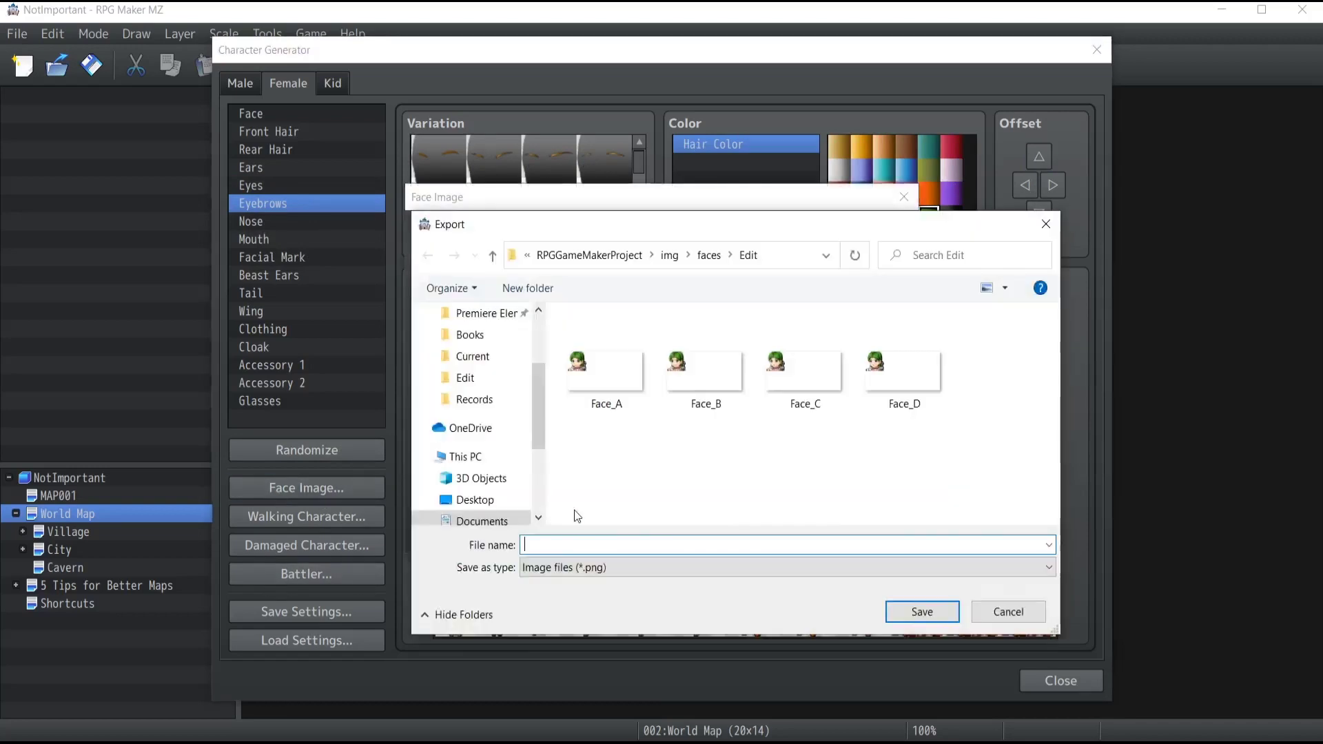
{"action": "type", "text": "Face_E"}
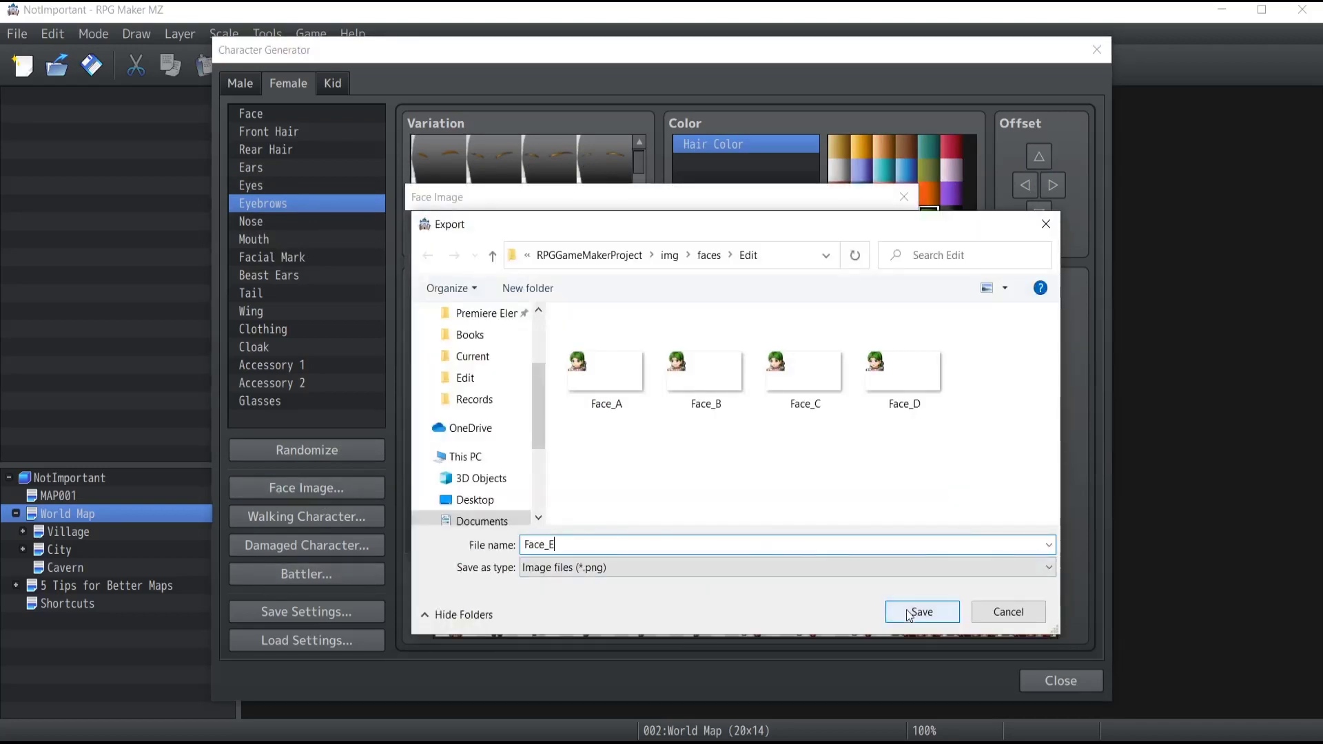
{"action": "key", "text": "Return"}
{"action": "key", "text": "Escape"}
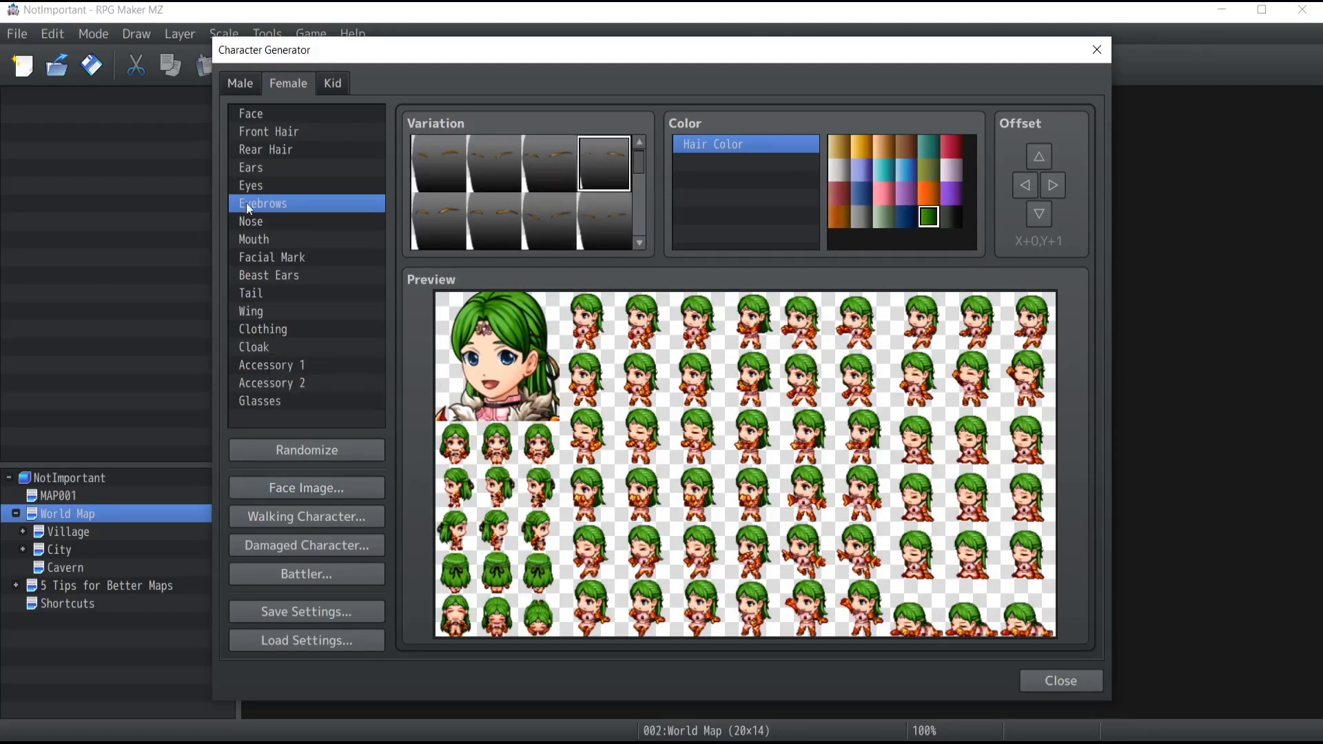
Step: Raise the eyebrows one offset step
{"action": "left_click", "coordinate": [251, 185]}
{"action": "left_click", "coordinate": [262, 239]}
{"action": "left_click", "coordinate": [262, 203]}
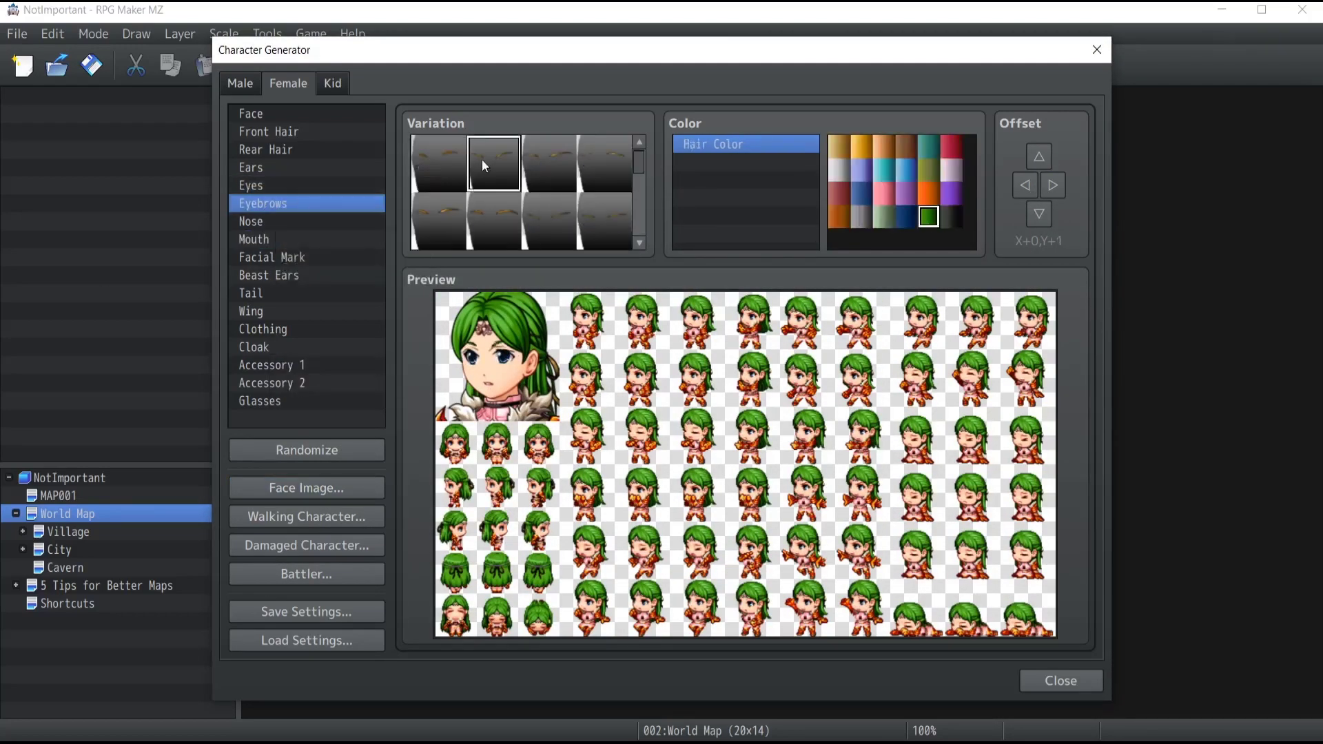
{"action": "scroll", "coordinate": [551, 204], "scroll_direction": "down", "scroll_amount": 3}
{"action": "scroll", "coordinate": [608, 207], "scroll_direction": "up", "scroll_amount": 3}
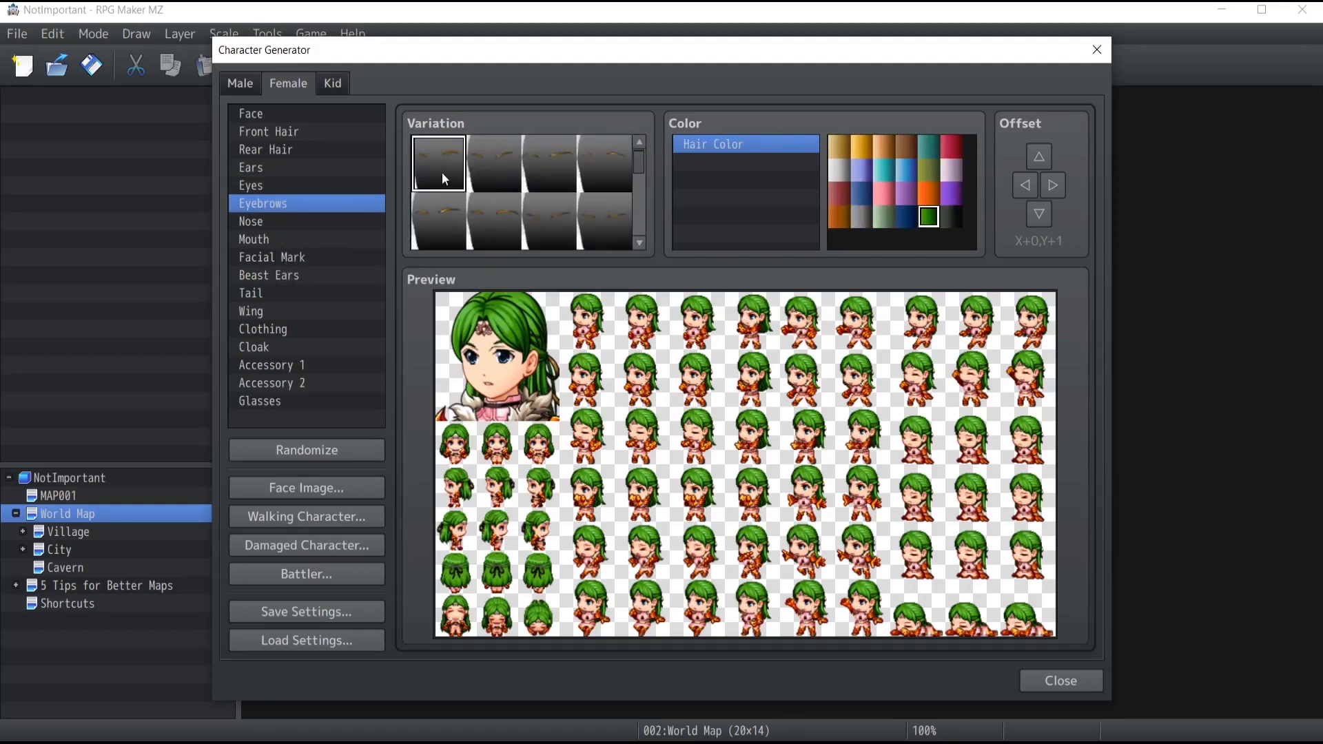
{"action": "left_click", "coordinate": [1039, 157]}
Step: Give the face closed eyes and shift the eyebrows' vertical offset another step
{"action": "left_click", "coordinate": [251, 186]}
{"action": "scroll", "coordinate": [452, 200], "scroll_direction": "down", "scroll_amount": 3}
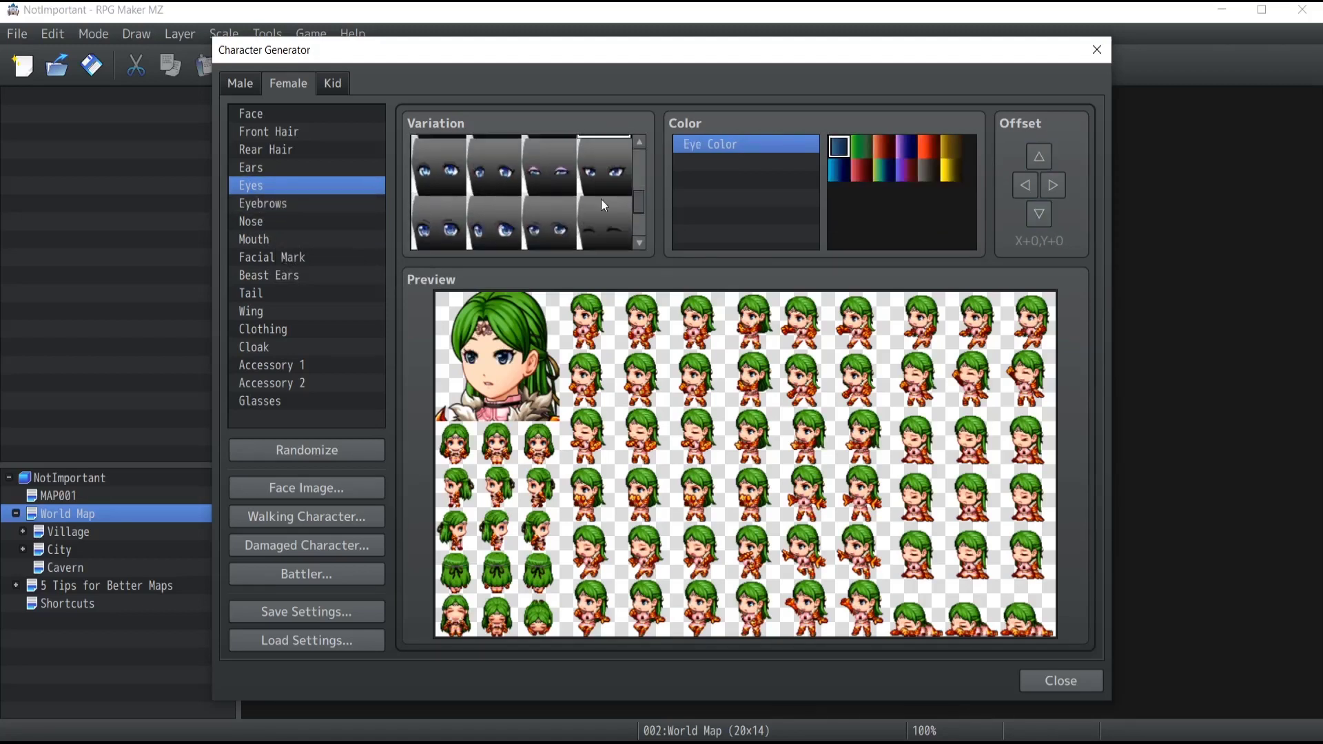
{"action": "left_click", "coordinate": [595, 197]}
{"action": "left_click", "coordinate": [263, 203]}
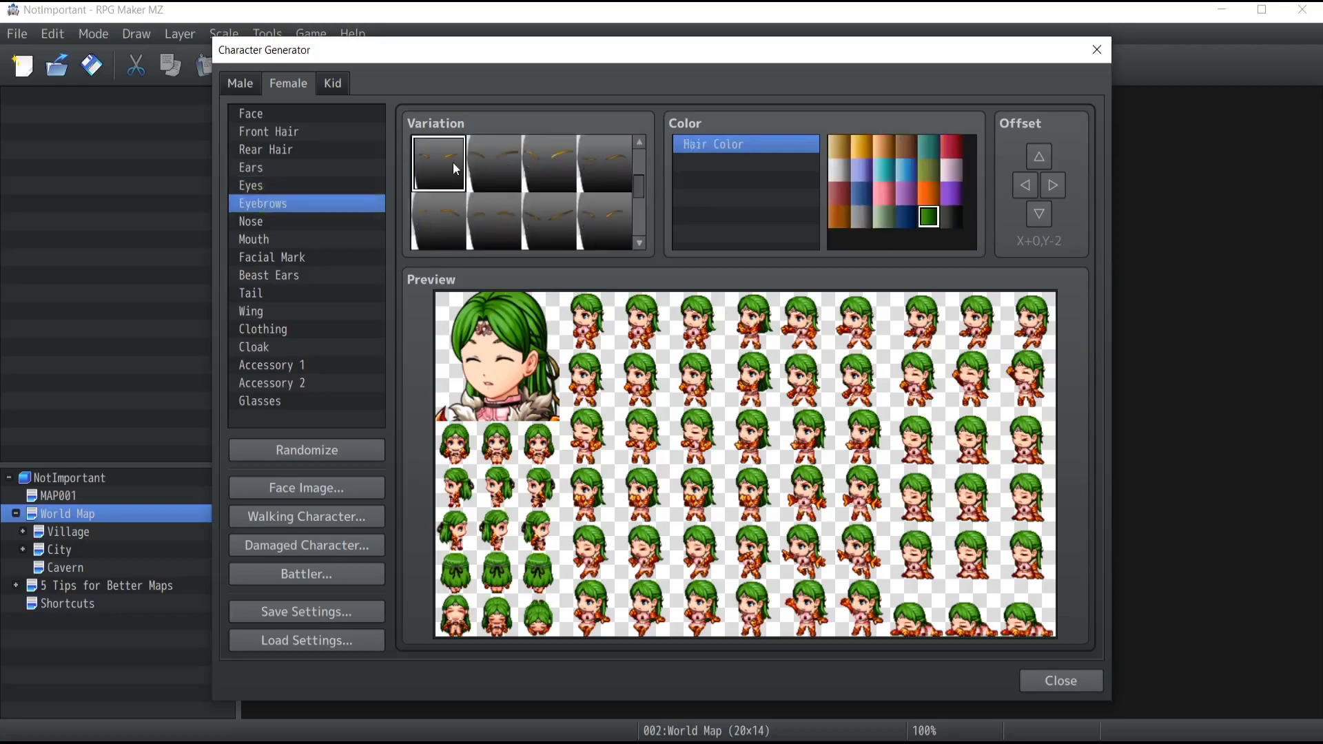
{"action": "left_click", "coordinate": [251, 221]}
{"action": "key", "text": "Down"}
{"action": "key", "text": "Up"}
{"action": "key", "text": "Up"}
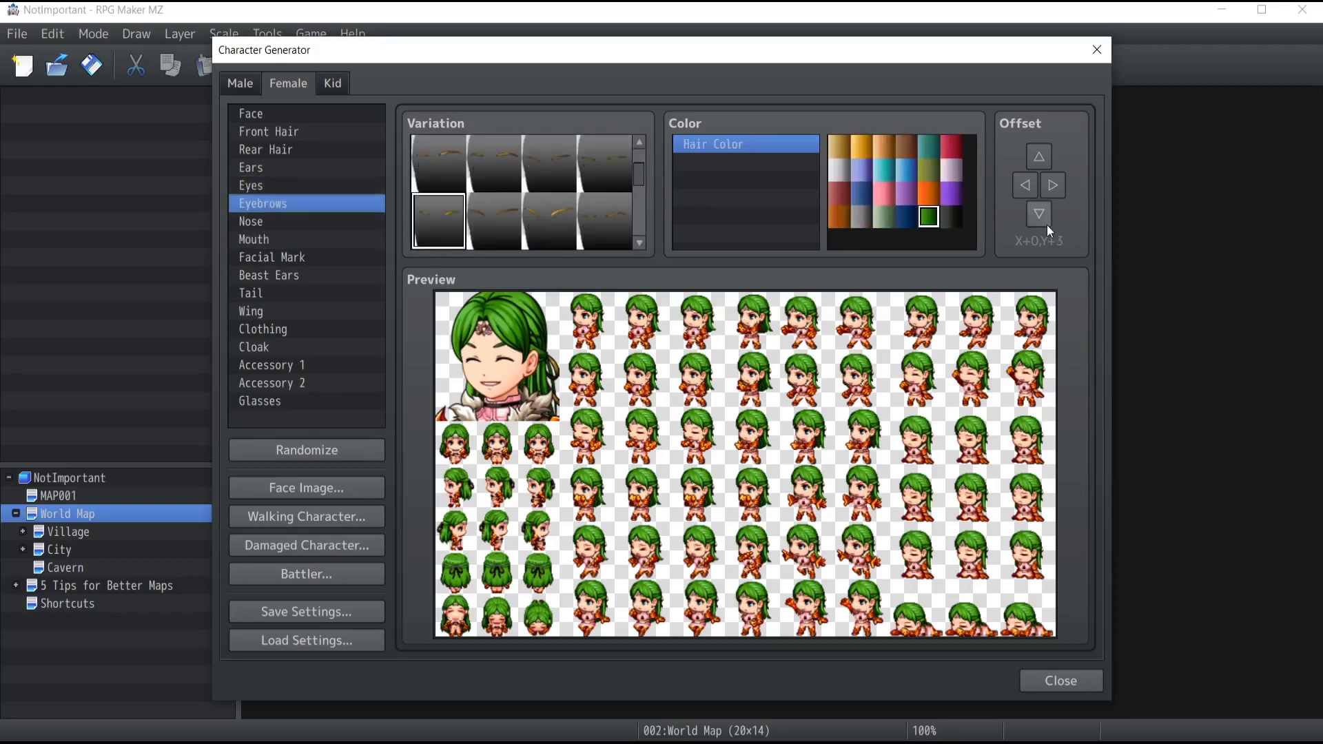
{"action": "left_click", "coordinate": [1039, 157]}
Step: Save the open face export under a 'Face' file name
{"action": "left_click", "coordinate": [307, 488]}
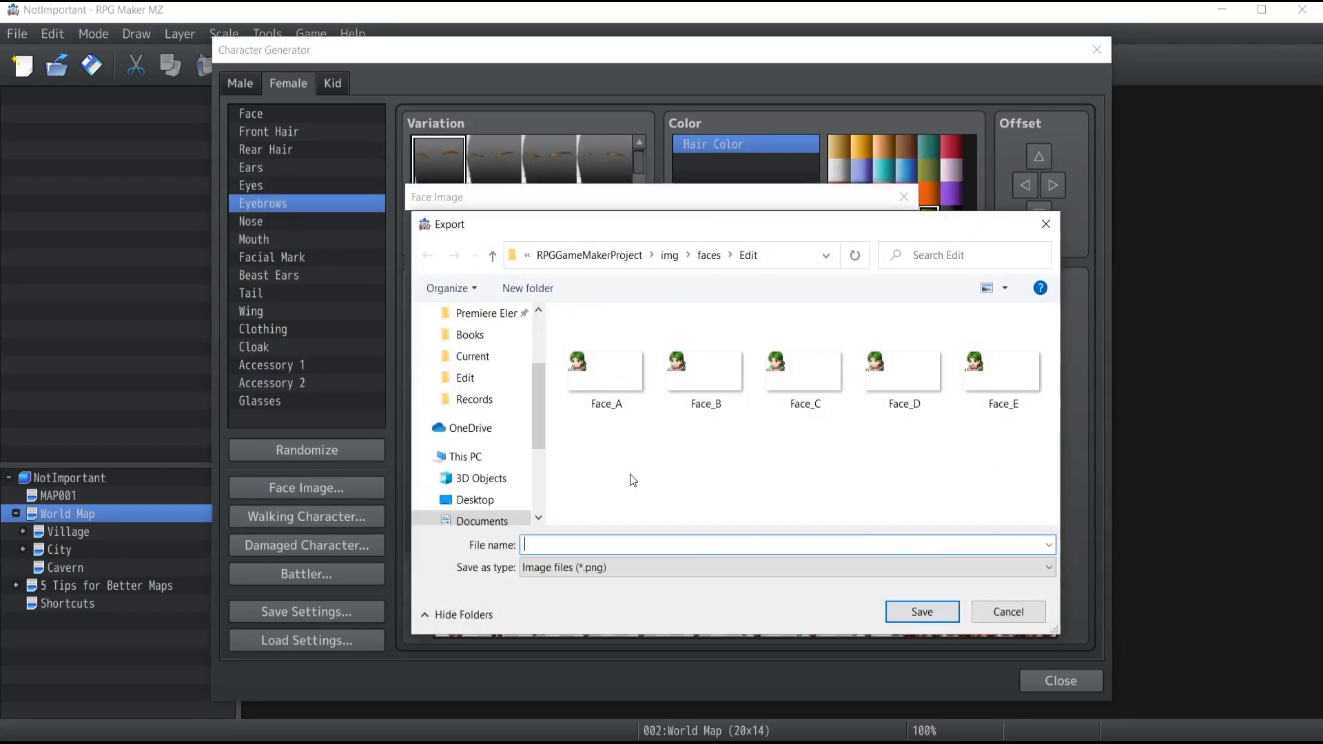
{"action": "type", "text": "Face_"}
{"action": "key", "text": "Return"}
Step: Pick a different eye variation and the second mouth, and lower the eyebrows two steps
{"action": "left_click", "coordinate": [250, 185]}
{"action": "left_click", "coordinate": [543, 214]}
{"action": "left_click", "coordinate": [263, 203]}
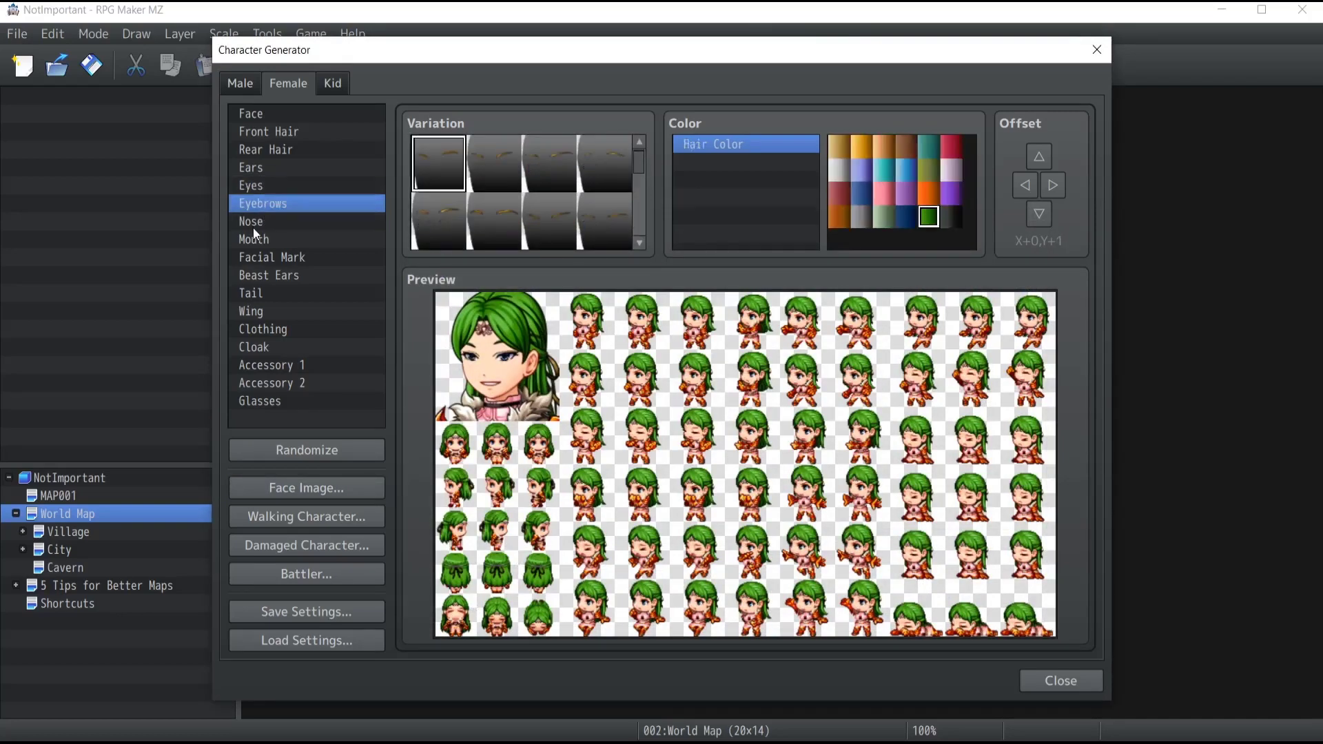
{"action": "left_click", "coordinate": [251, 239]}
{"action": "left_click", "coordinate": [494, 163]}
{"action": "left_click", "coordinate": [263, 204]}
{"action": "left_click", "coordinate": [1039, 214]}
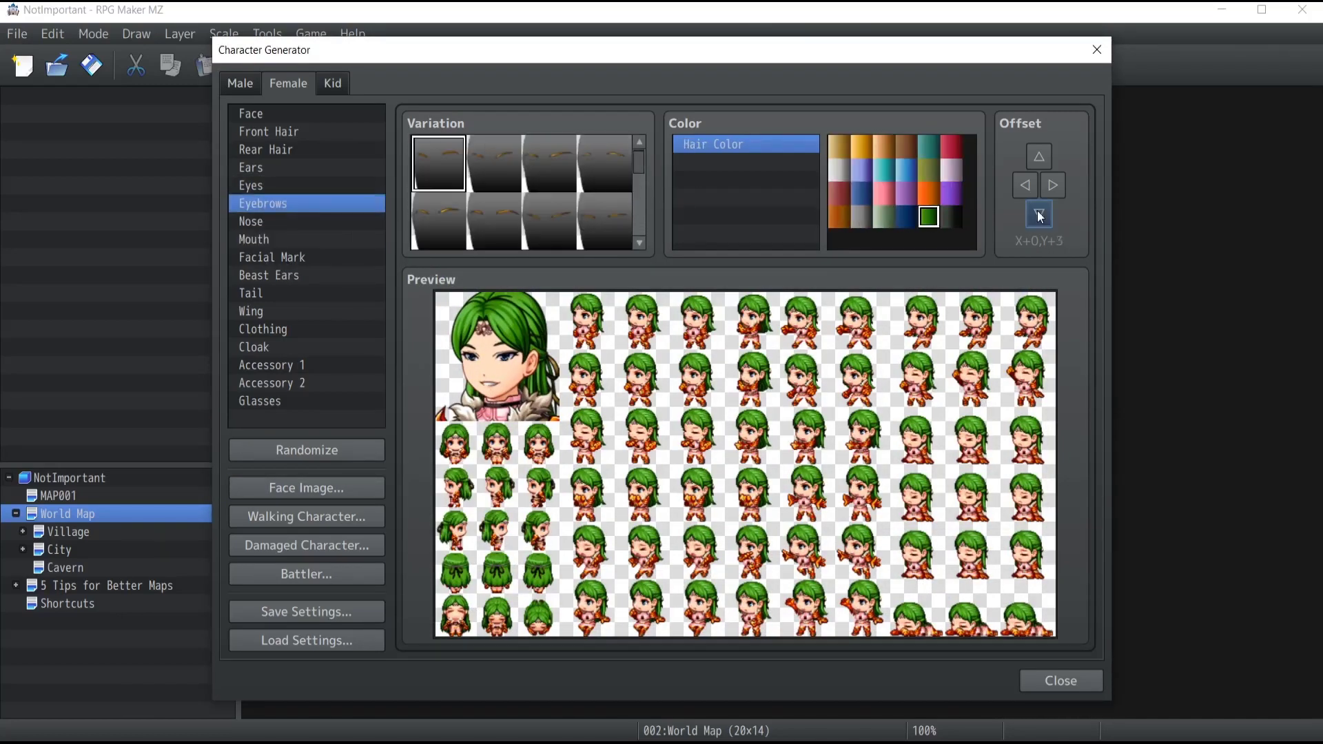
{"action": "left_click", "coordinate": [1039, 214]}
Step: Export this expression as a face image and close the window
{"action": "left_click", "coordinate": [306, 488]}
{"action": "left_click", "coordinate": [627, 230]}
{"action": "key", "text": "Return"}
{"action": "left_click", "coordinate": [868, 534]}
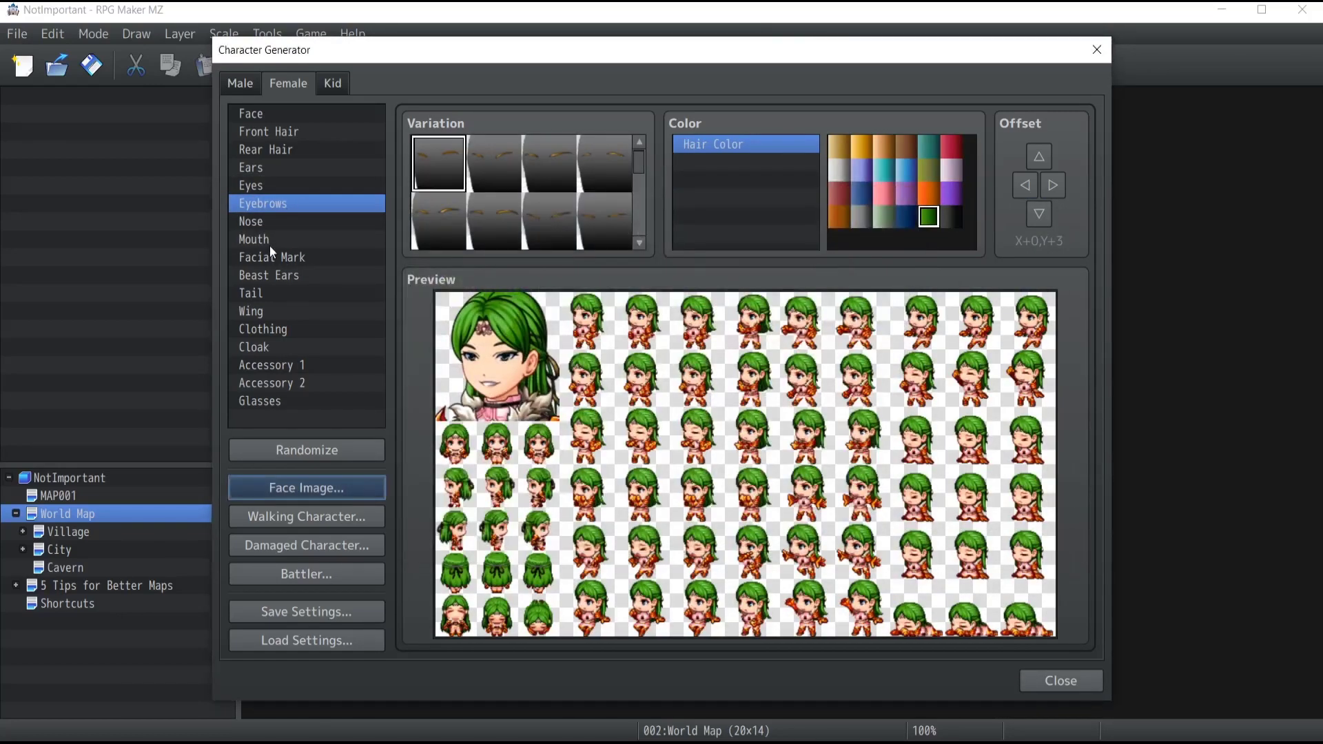
Step: Choose a new mouth, new eyebrows and the third eye variation for a stern look
{"action": "left_click", "coordinate": [251, 239]}
{"action": "left_click", "coordinate": [554, 177]}
{"action": "left_click", "coordinate": [251, 185]}
{"action": "left_click", "coordinate": [263, 203]}
{"action": "left_click", "coordinate": [553, 206]}
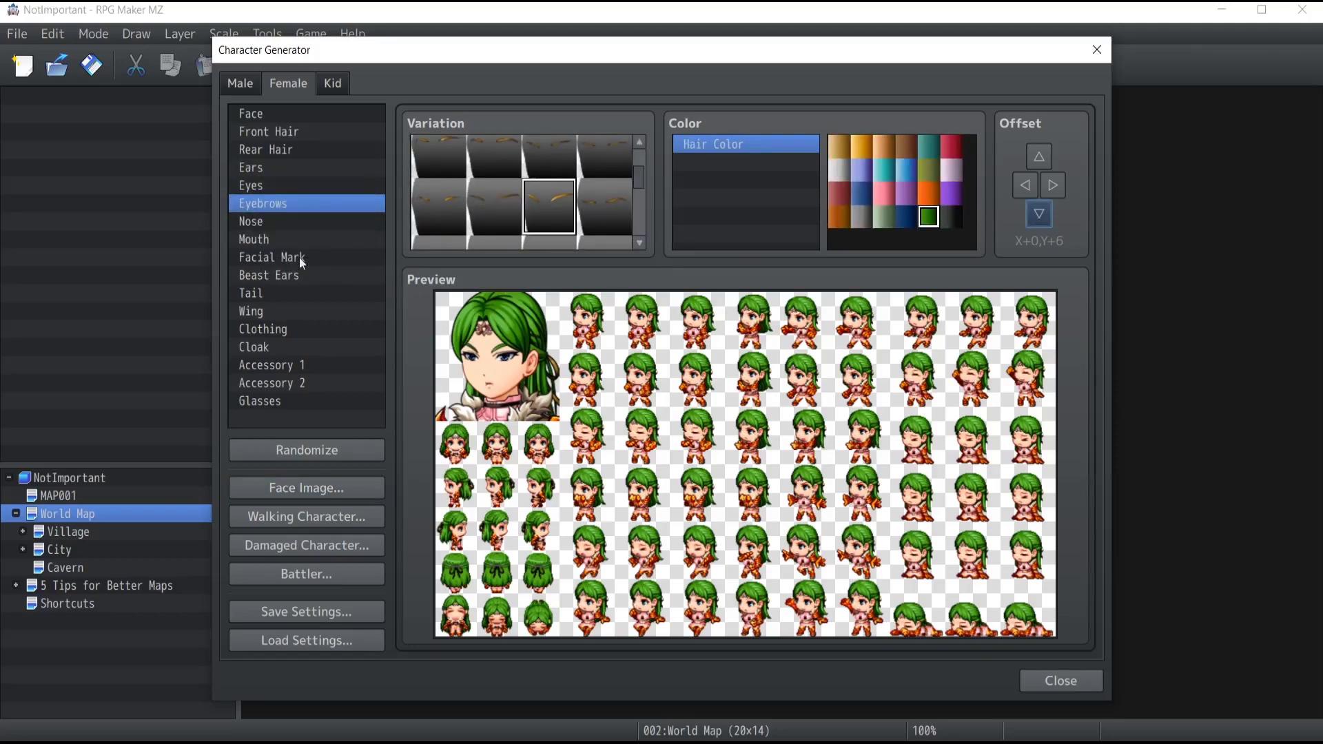
{"action": "left_click", "coordinate": [251, 222]}
{"action": "left_click", "coordinate": [251, 185]}
{"action": "left_click", "coordinate": [549, 163]}
Step: Export and save the stern open-eyed face image
{"action": "left_click", "coordinate": [306, 488]}
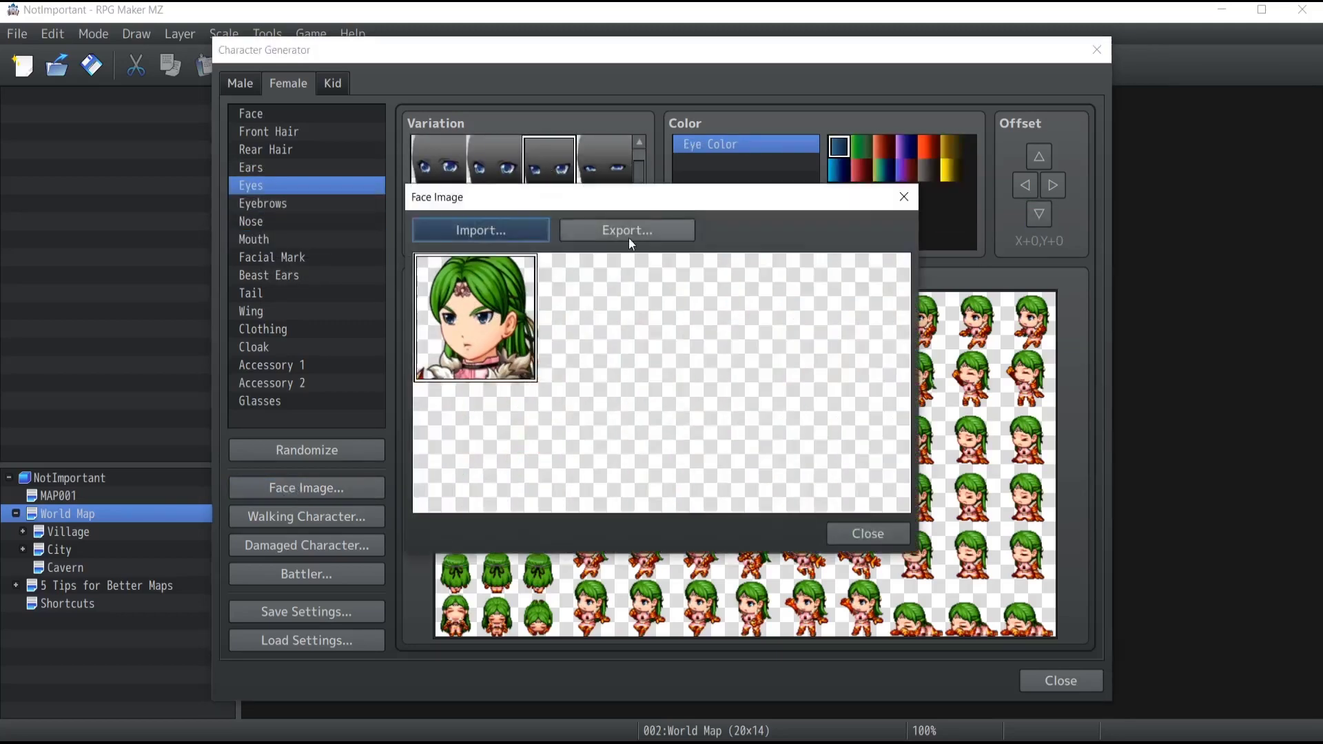
{"action": "left_click", "coordinate": [627, 228]}
{"action": "key", "text": "Return"}
{"action": "left_click", "coordinate": [868, 534]}
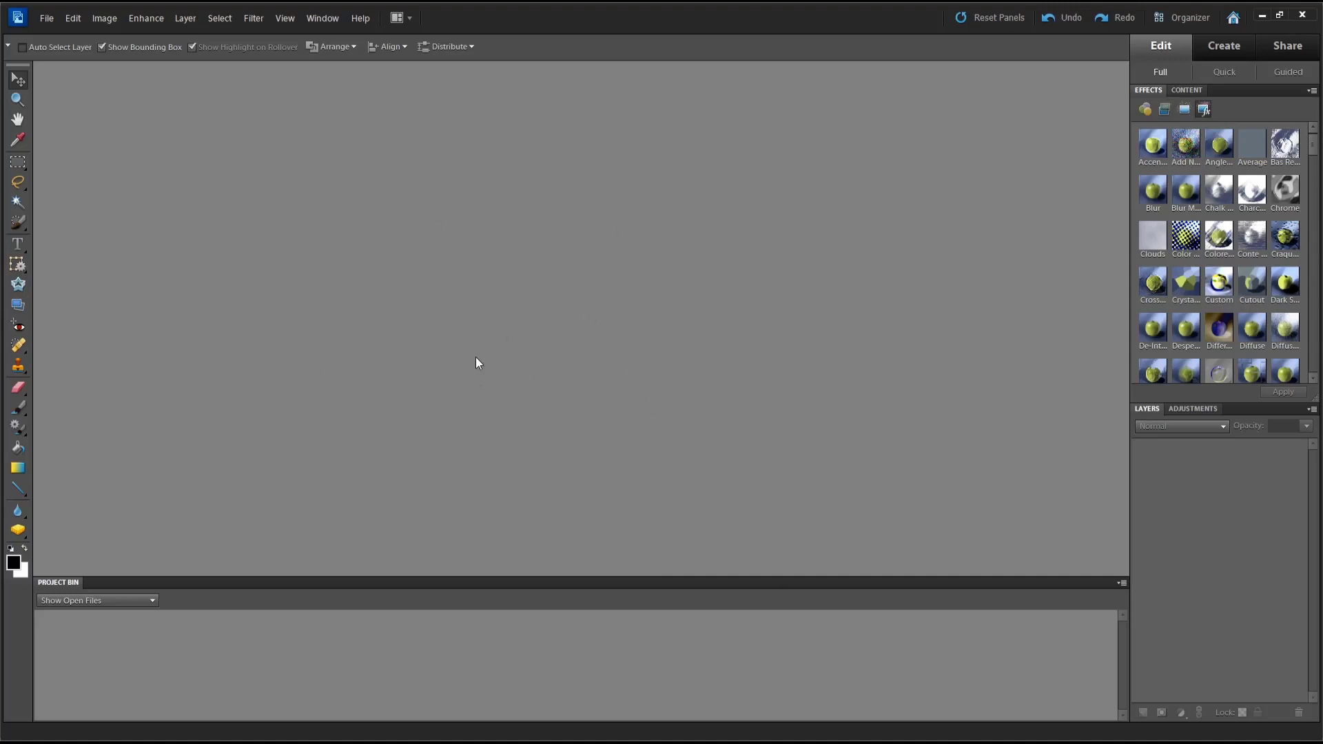
Step: Open the File menu in Photoshop Elements' empty workspace to start a new document
{"action": "left_click", "coordinate": [45, 20]}
Step: Create a new transparent blank file 576 × 288 pixels
{"action": "mouse_move", "coordinate": [58, 36]}
{"action": "left_click", "coordinate": [307, 35]}
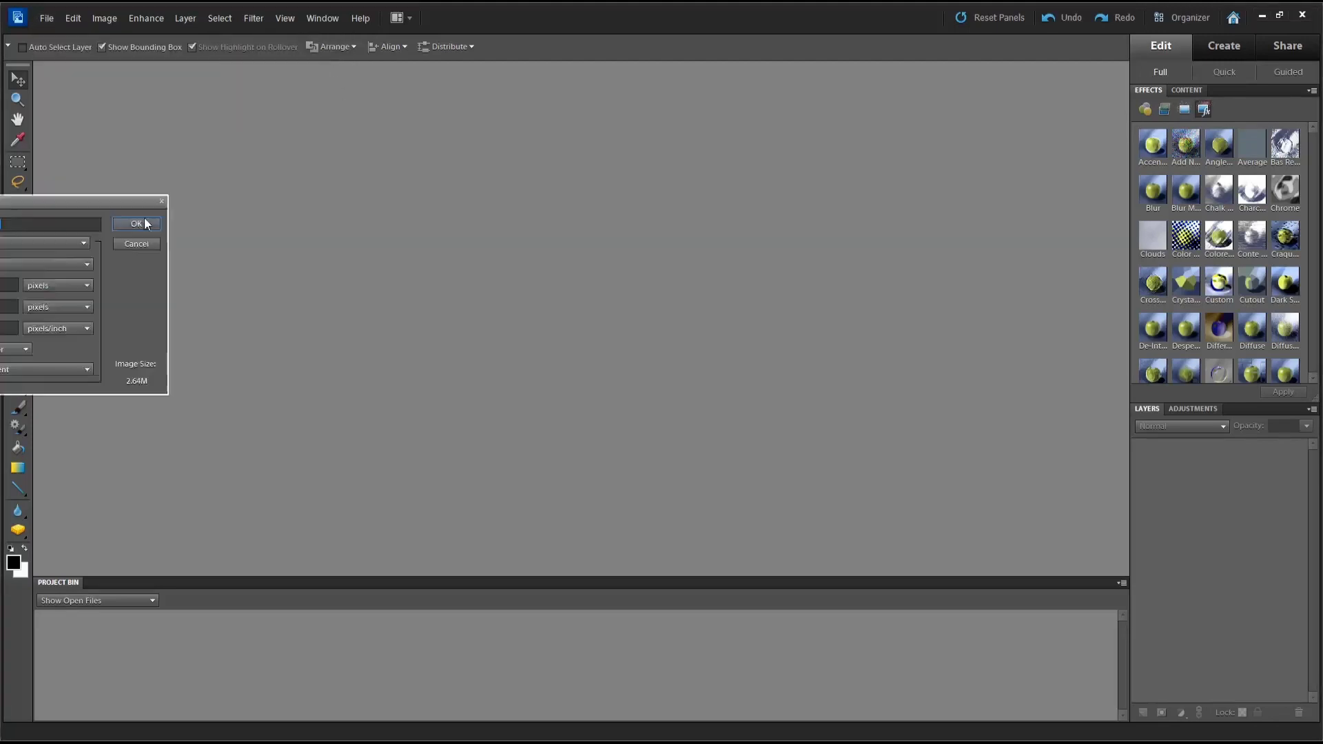
{"action": "left_click", "coordinate": [450, 265]}
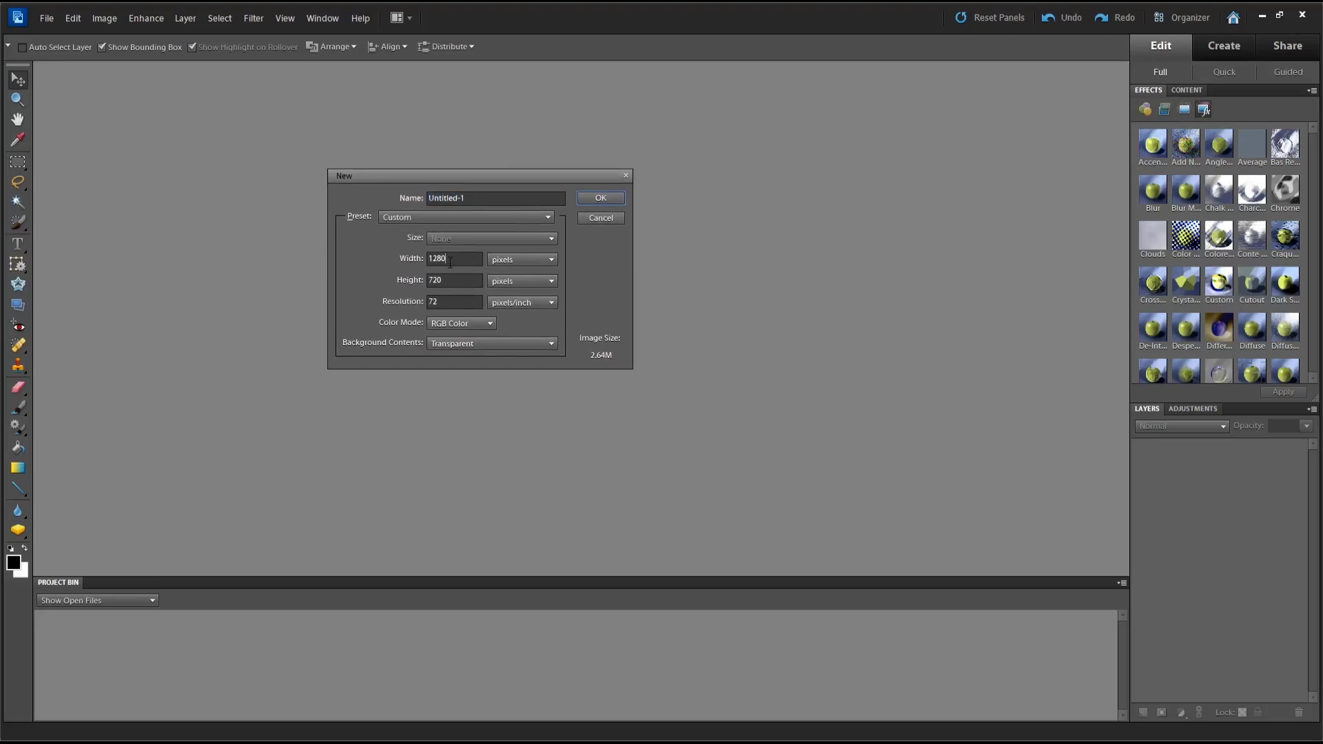
{"action": "double_click", "coordinate": [450, 266]}
{"action": "type", "text": "576"}
{"action": "double_click", "coordinate": [446, 279]}
{"action": "type", "text": "288"}
{"action": "left_click", "coordinate": [600, 198]}
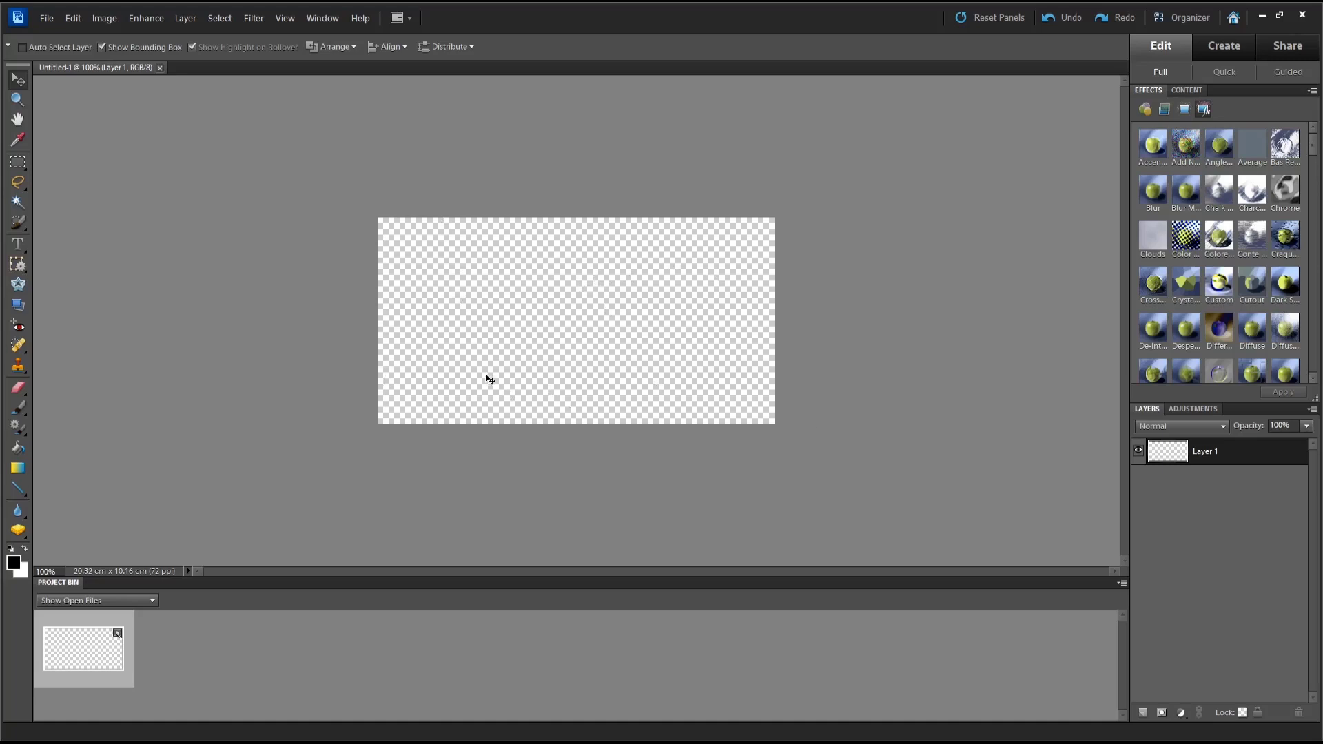
Step: Turn on the grid over the blank 576 × 288 canvas from the View menu
{"action": "left_click", "coordinate": [255, 18]}
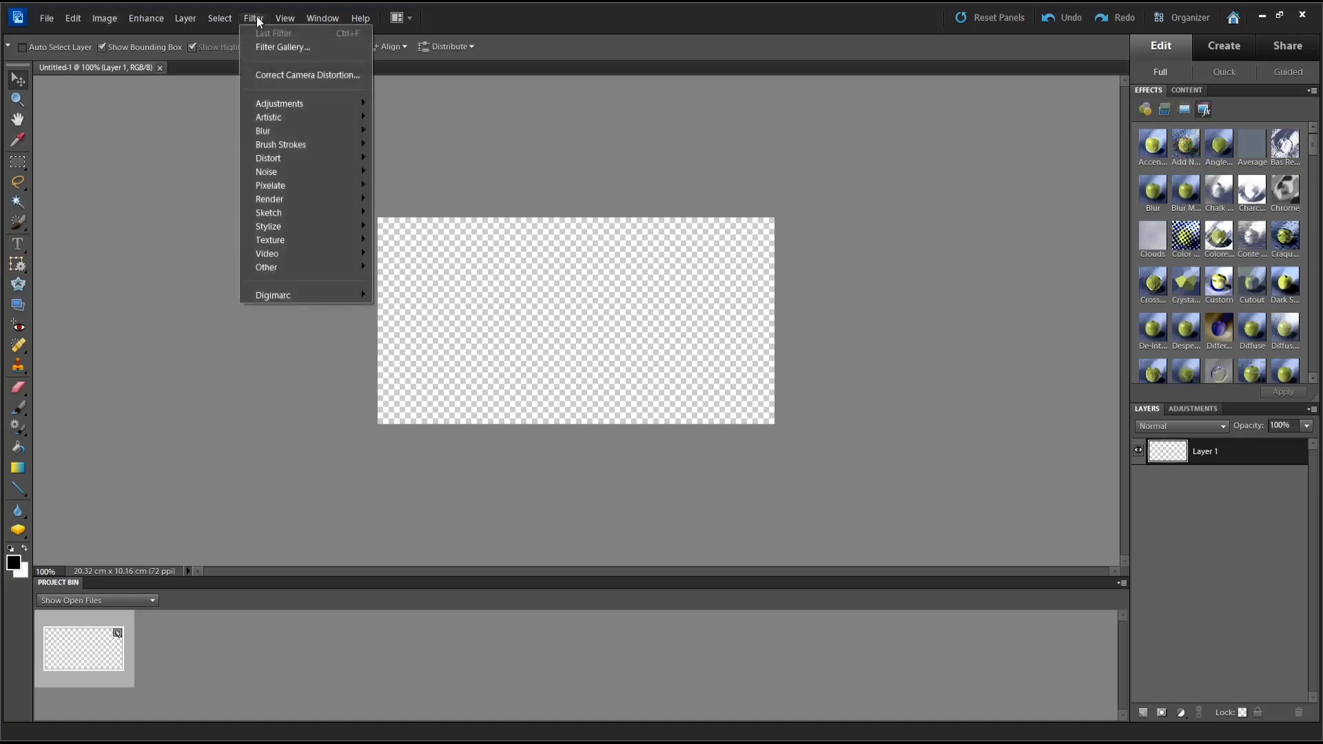
Step: Set Gridline every to 144 pixels in the Guides & Grid preferences and confirm
{"action": "mouse_move", "coordinate": [288, 20]}
{"action": "left_click", "coordinate": [328, 171]}
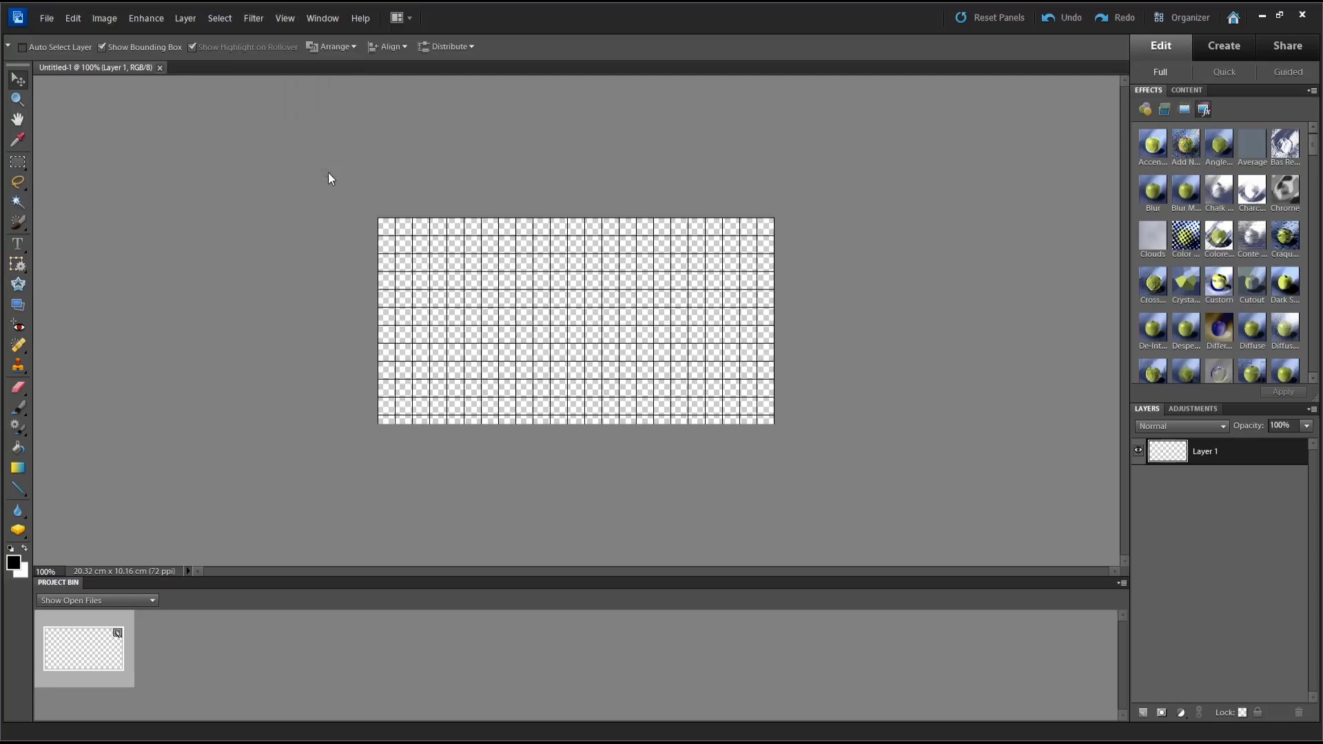
{"action": "left_click", "coordinate": [67, 19]}
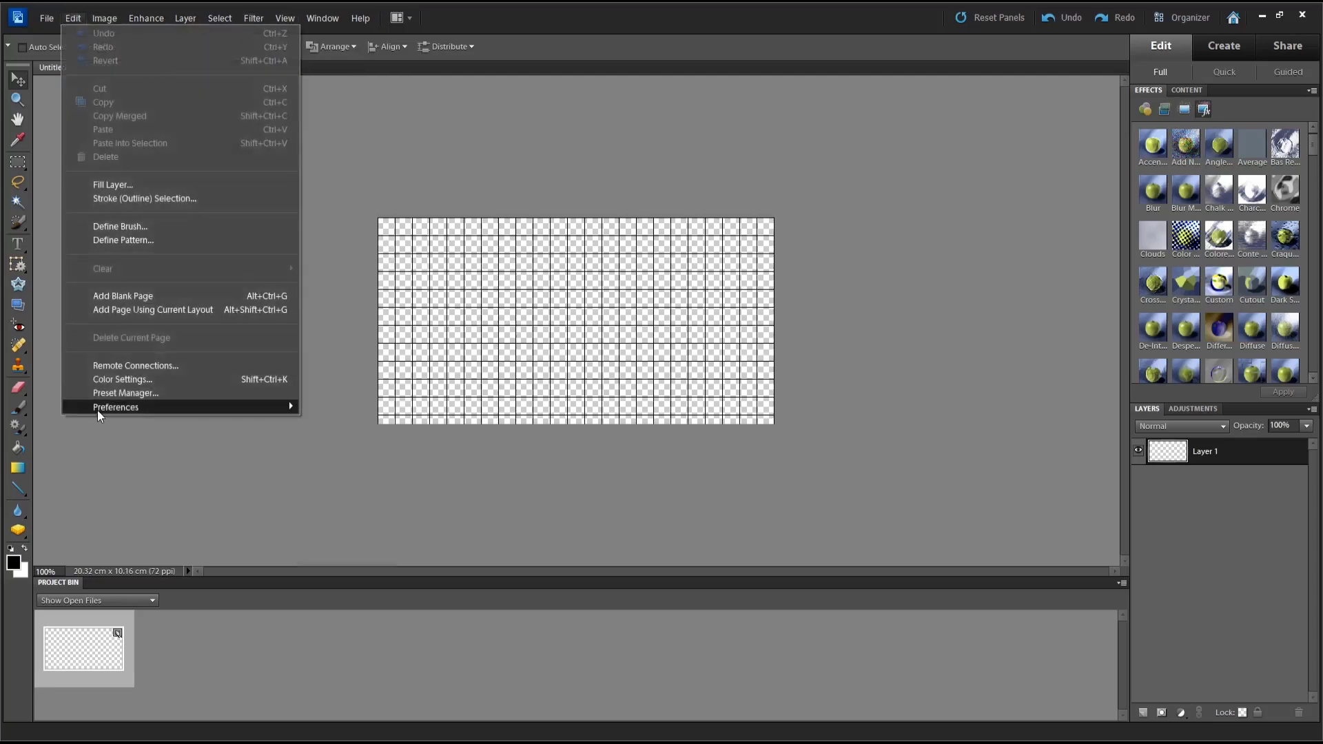
{"action": "mouse_move", "coordinate": [97, 411]}
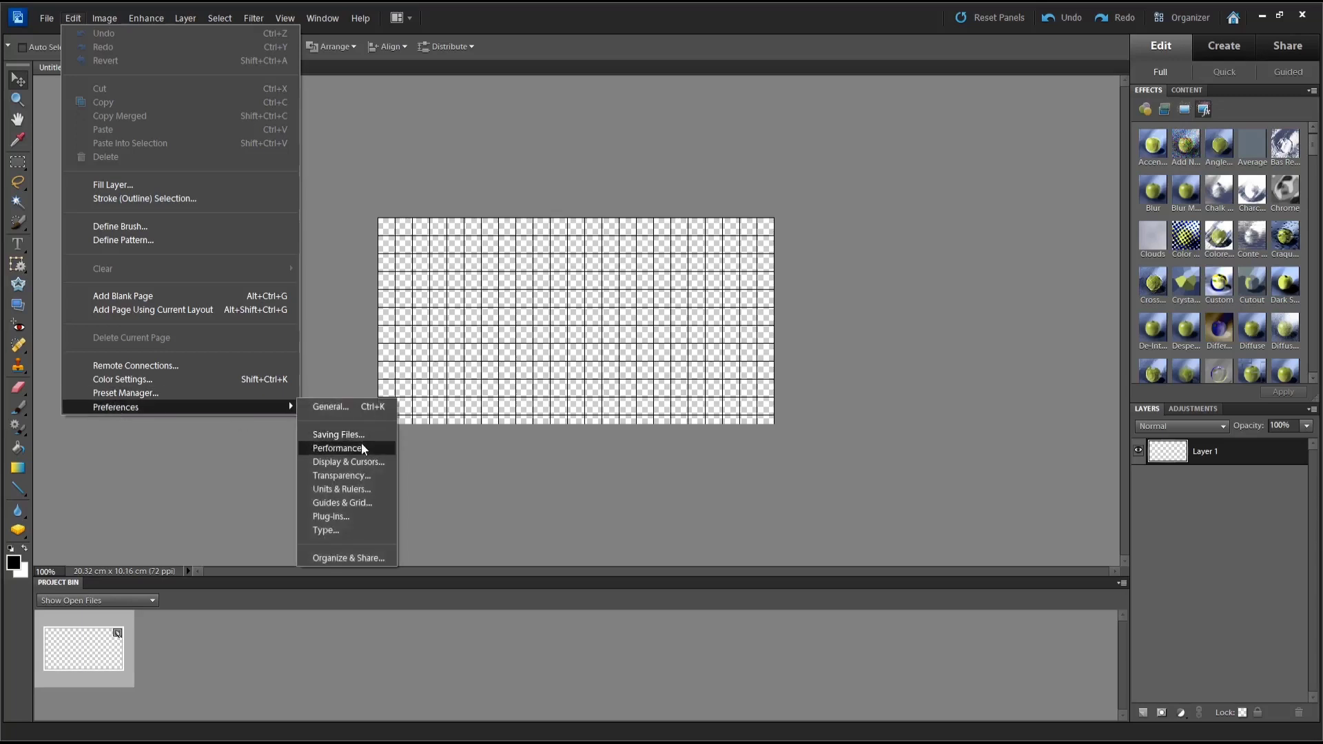
{"action": "key", "text": "Escape"}
{"action": "key", "text": "Escape"}
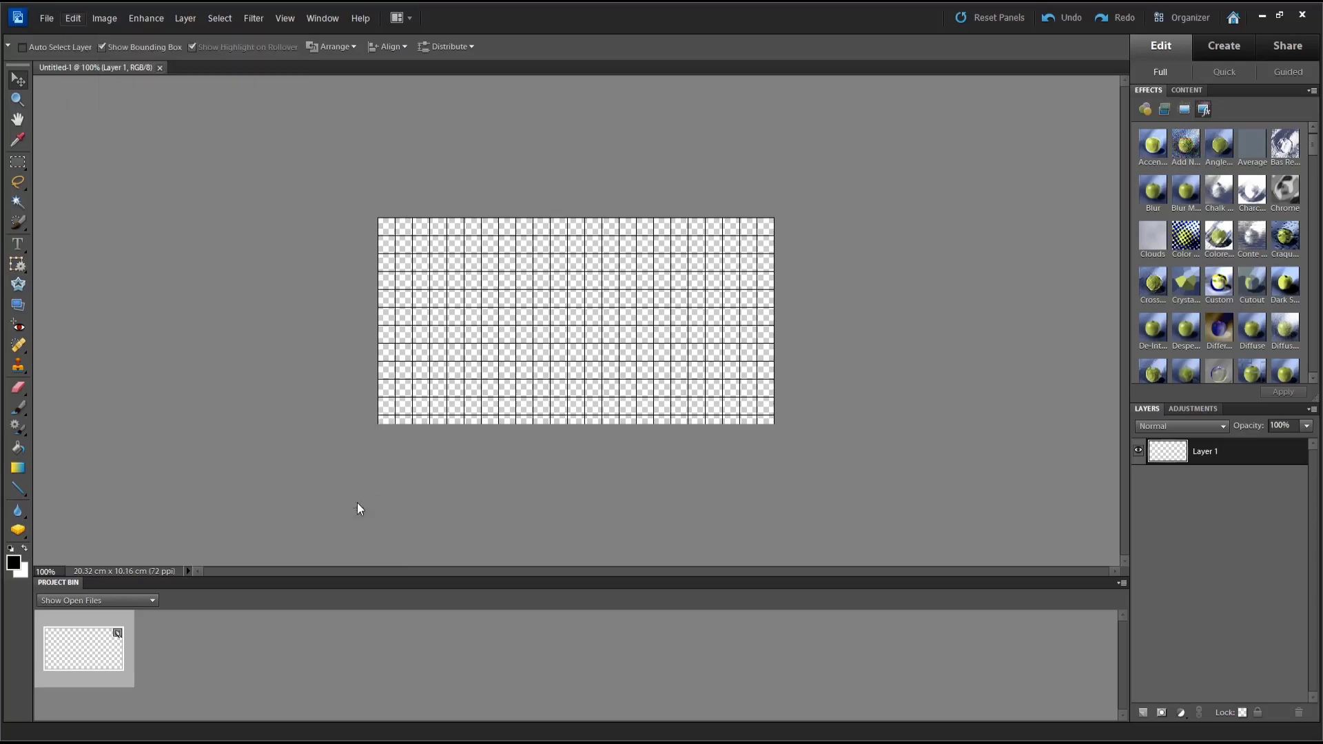
{"action": "key", "text": "i"}
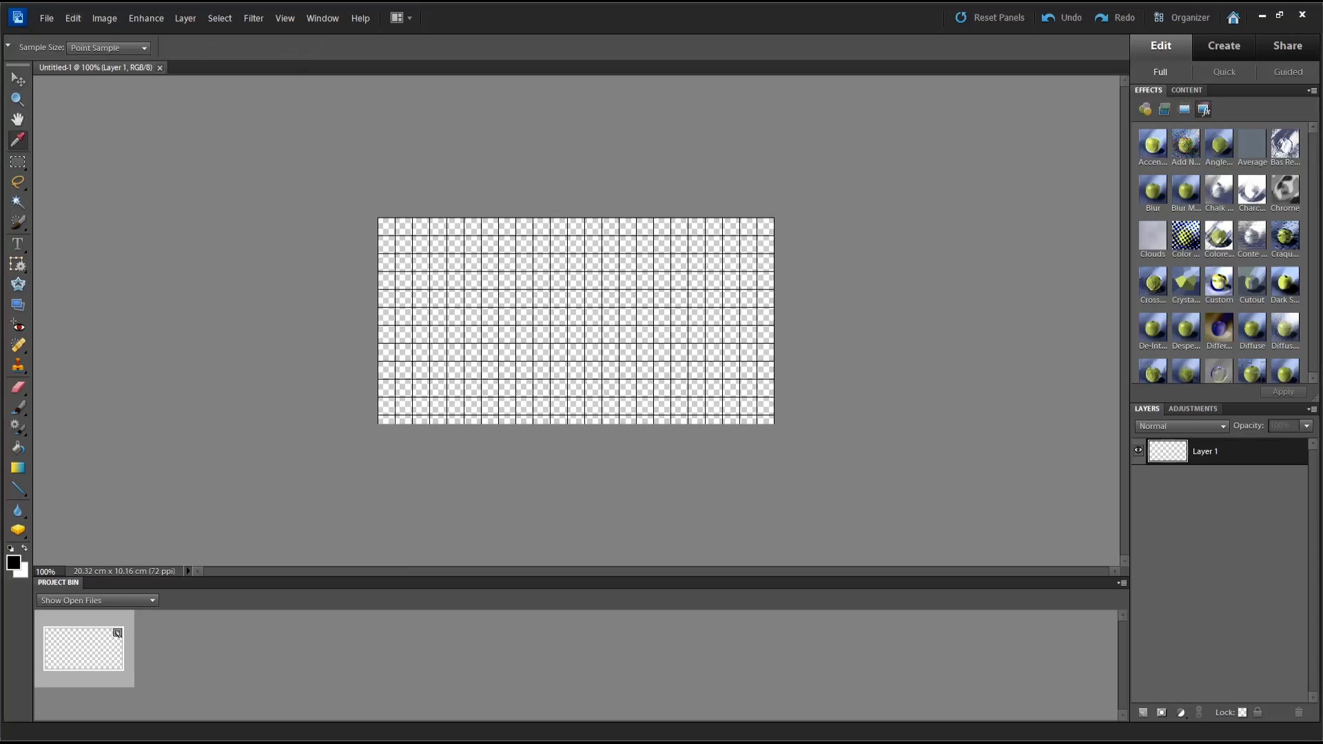
{"action": "left_click_drag", "start_coordinate": [801, 262], "coordinate": [1016, 386]}
{"action": "key", "text": "BackSpace"}
{"action": "key", "text": "BackSpace"}
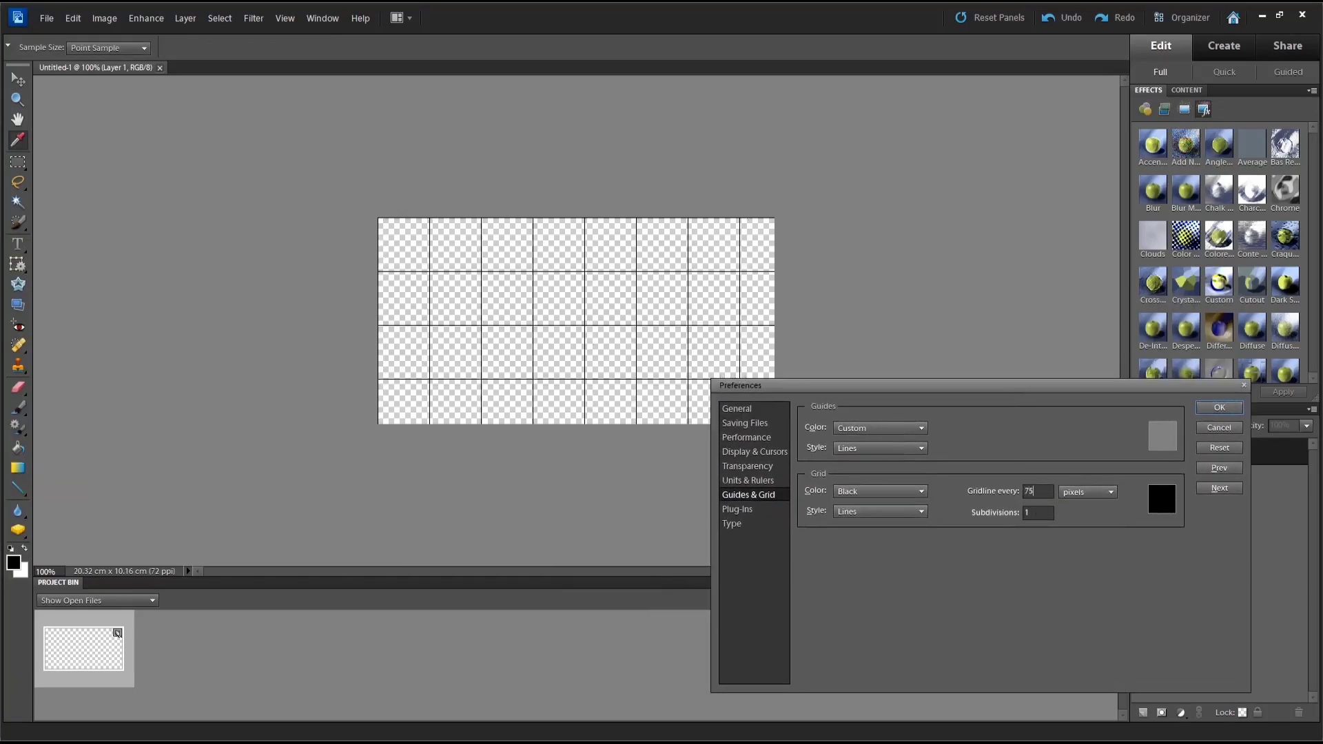
{"action": "type", "text": "15"}
{"action": "key", "text": "BackSpace"}
{"action": "type", "text": "44"}
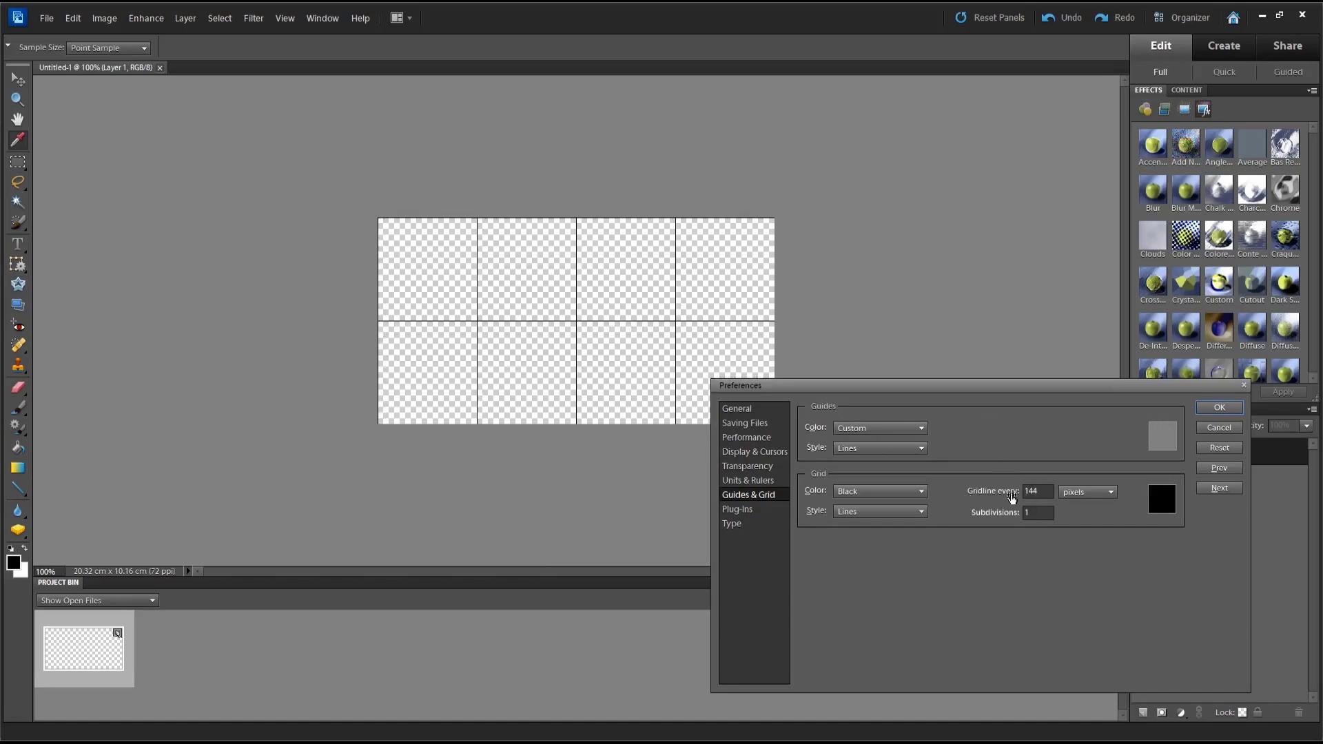
{"action": "left_click", "coordinate": [1221, 409]}
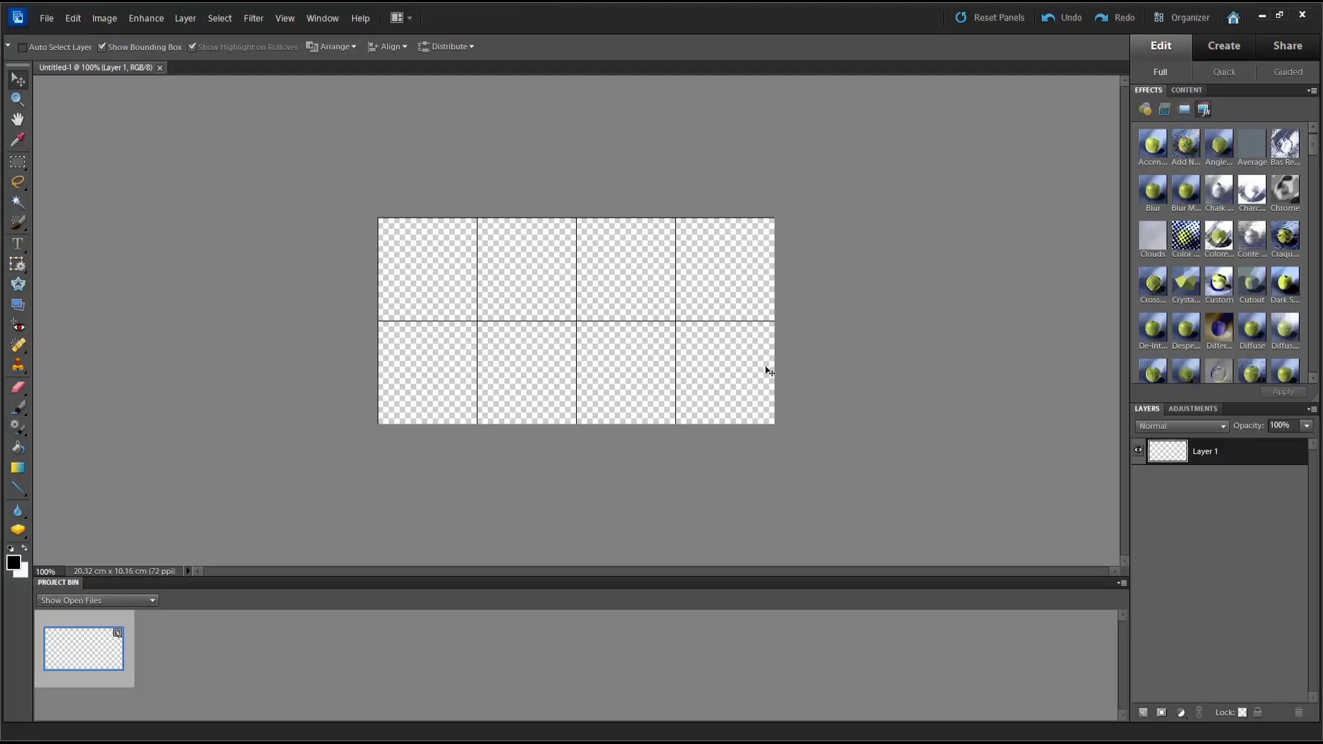
Step: Open all eight face images, Face_A through Face_H
{"action": "left_click", "coordinate": [44, 22]}
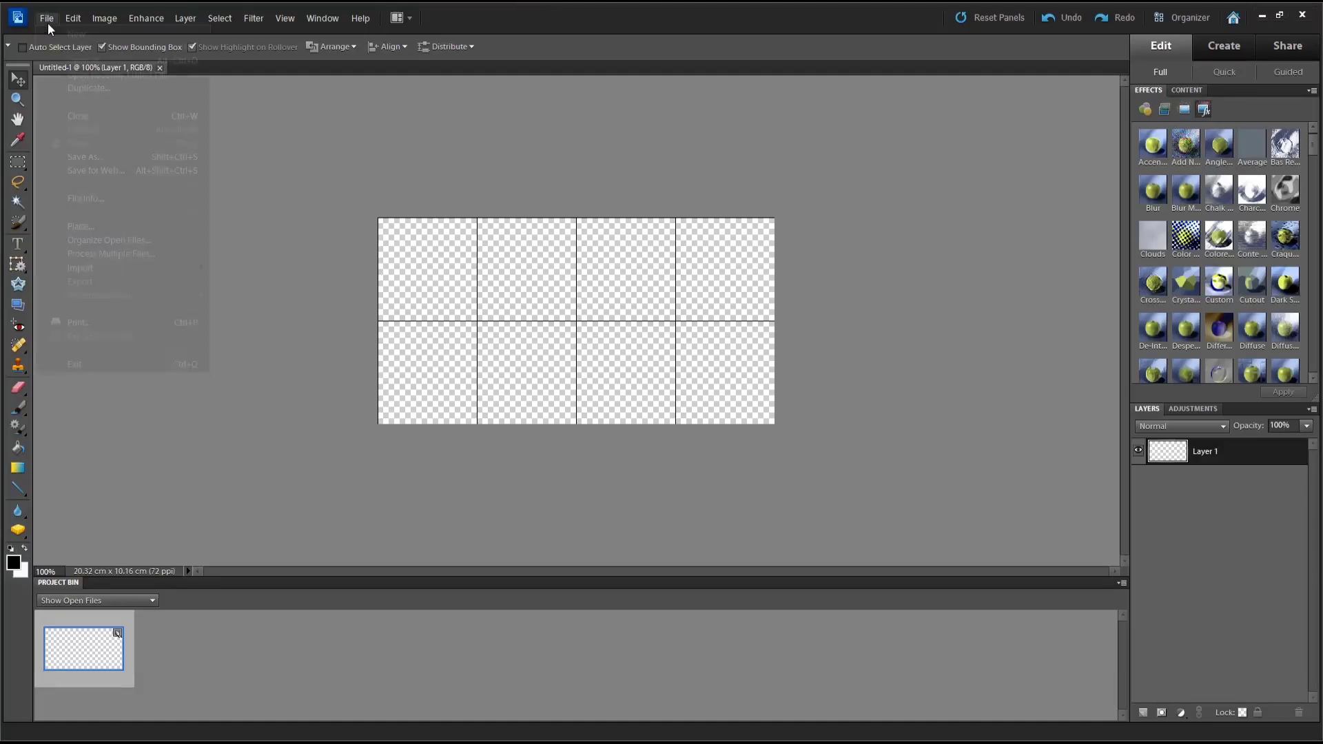
{"action": "left_click", "coordinate": [68, 51]}
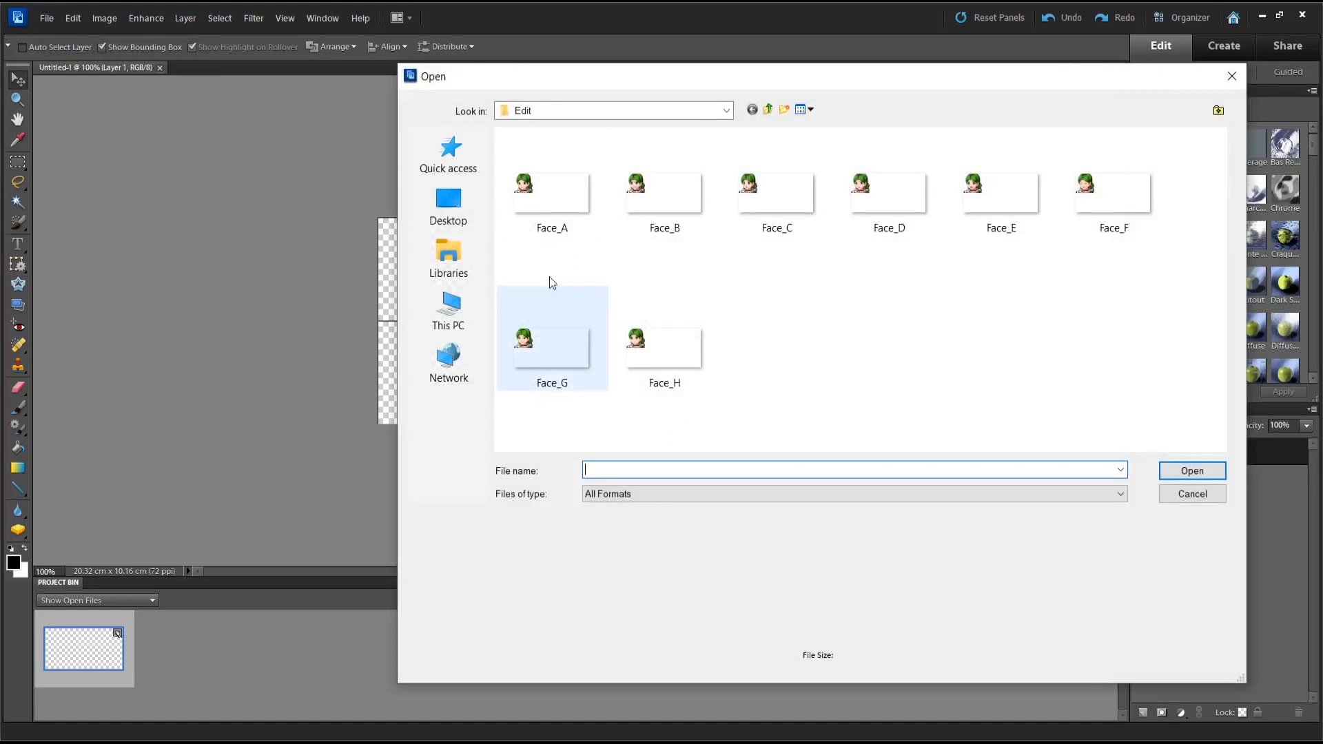
{"action": "left_click", "coordinate": [542, 197]}
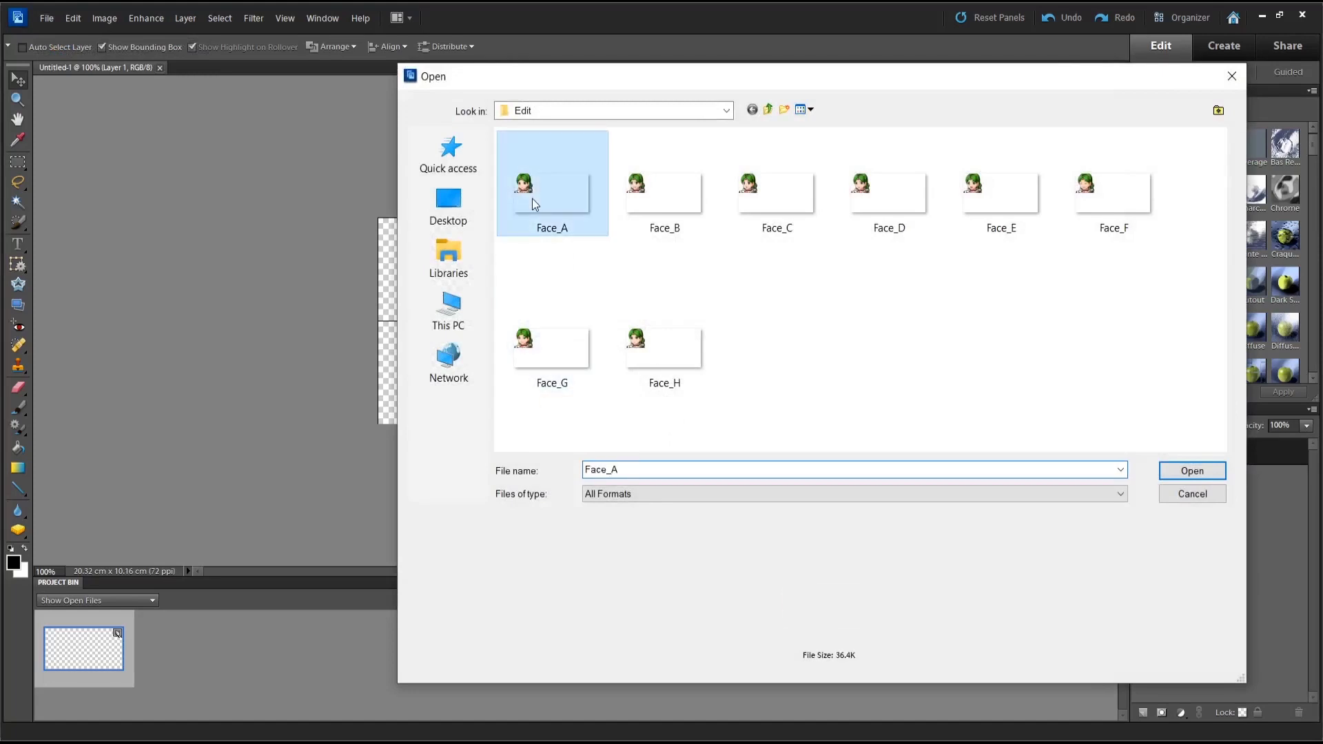
{"action": "left_click", "coordinate": [662, 354], "text": "shift"}
{"action": "left_click", "coordinate": [1171, 471]}
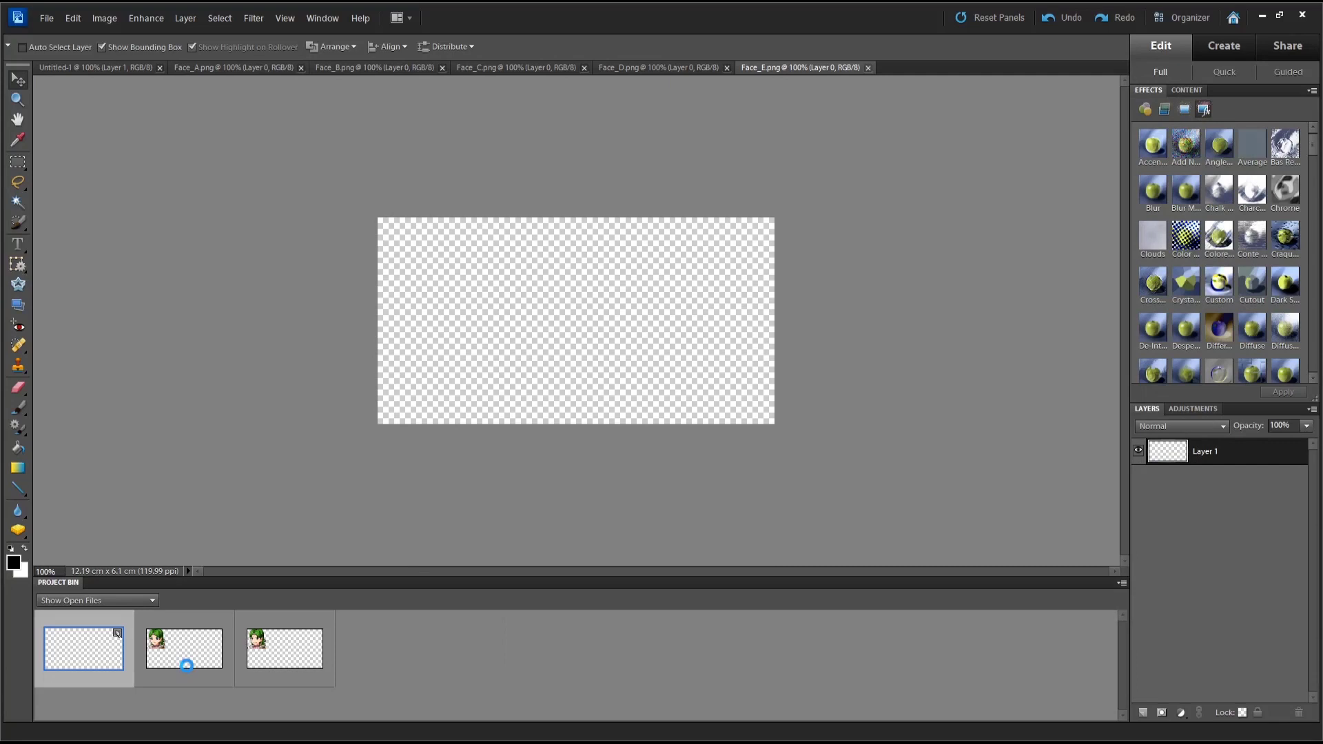
Step: Paste the first copied face into the bottom-right cell of Untitled-1
{"action": "left_click", "coordinate": [185, 658]}
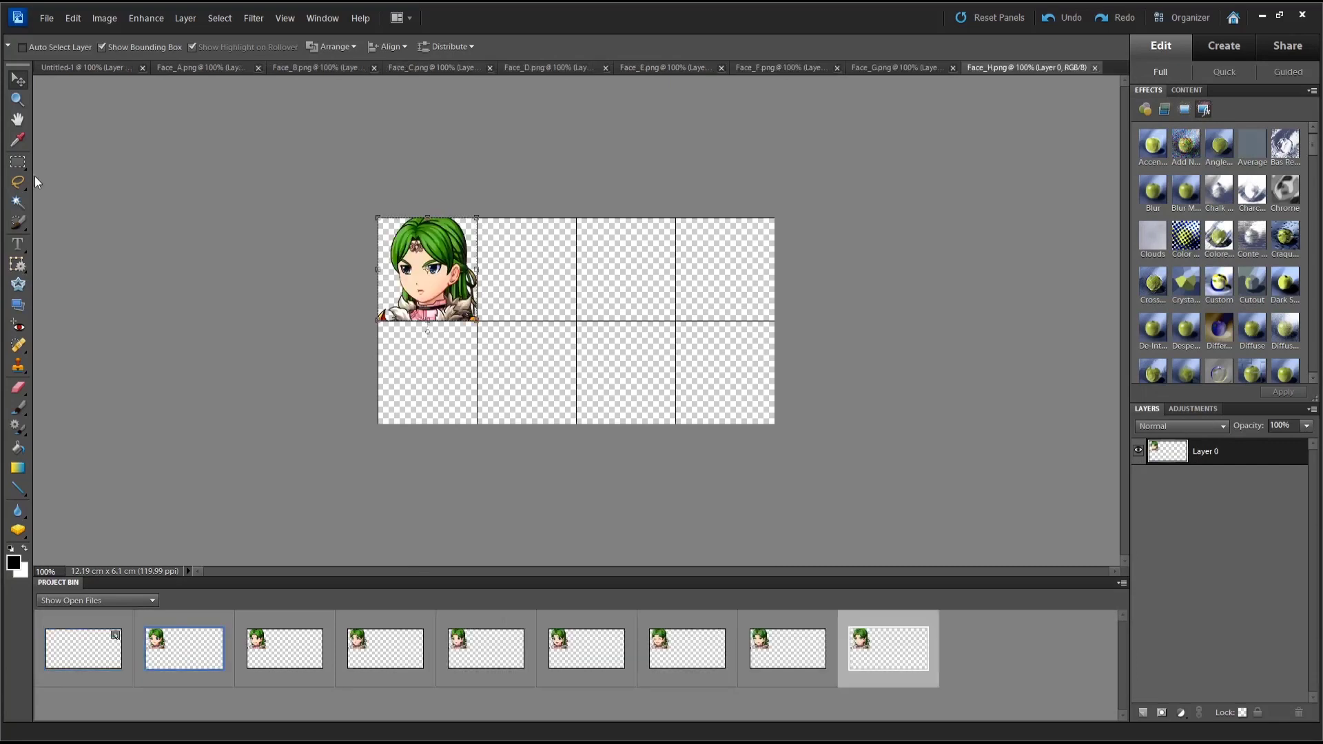
{"action": "left_click", "coordinate": [18, 162]}
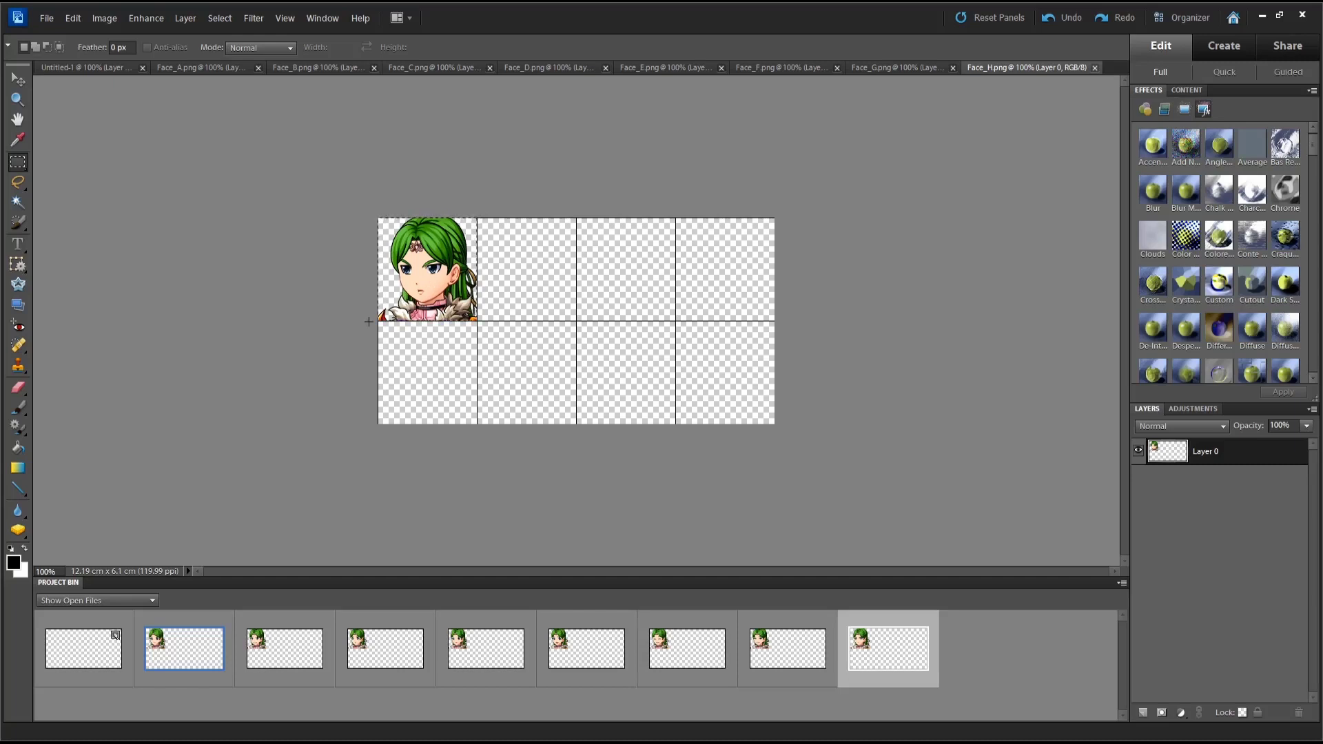
{"action": "left_click", "coordinate": [76, 663]}
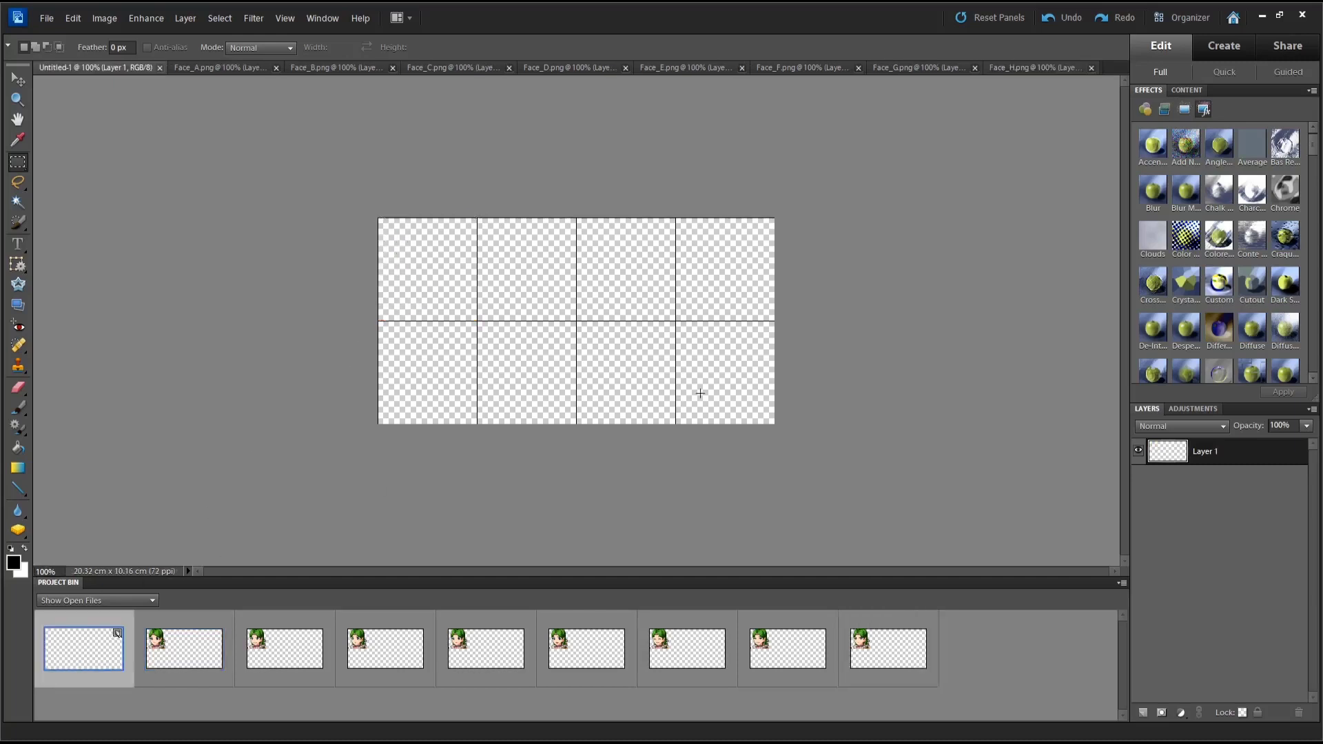
{"action": "key", "text": "ctrl+v"}
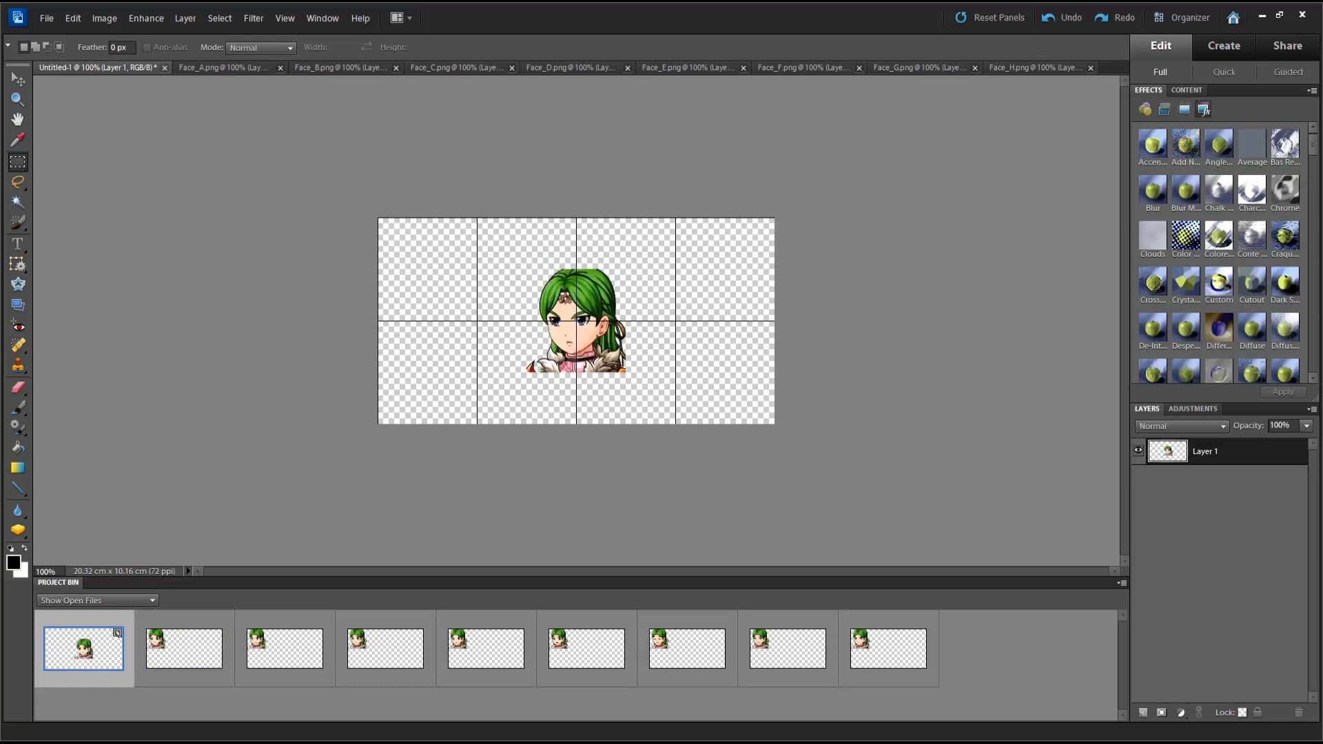
{"action": "left_click", "coordinate": [17, 80]}
{"action": "left_click_drag", "start_coordinate": [582, 321], "coordinate": [730, 371]}
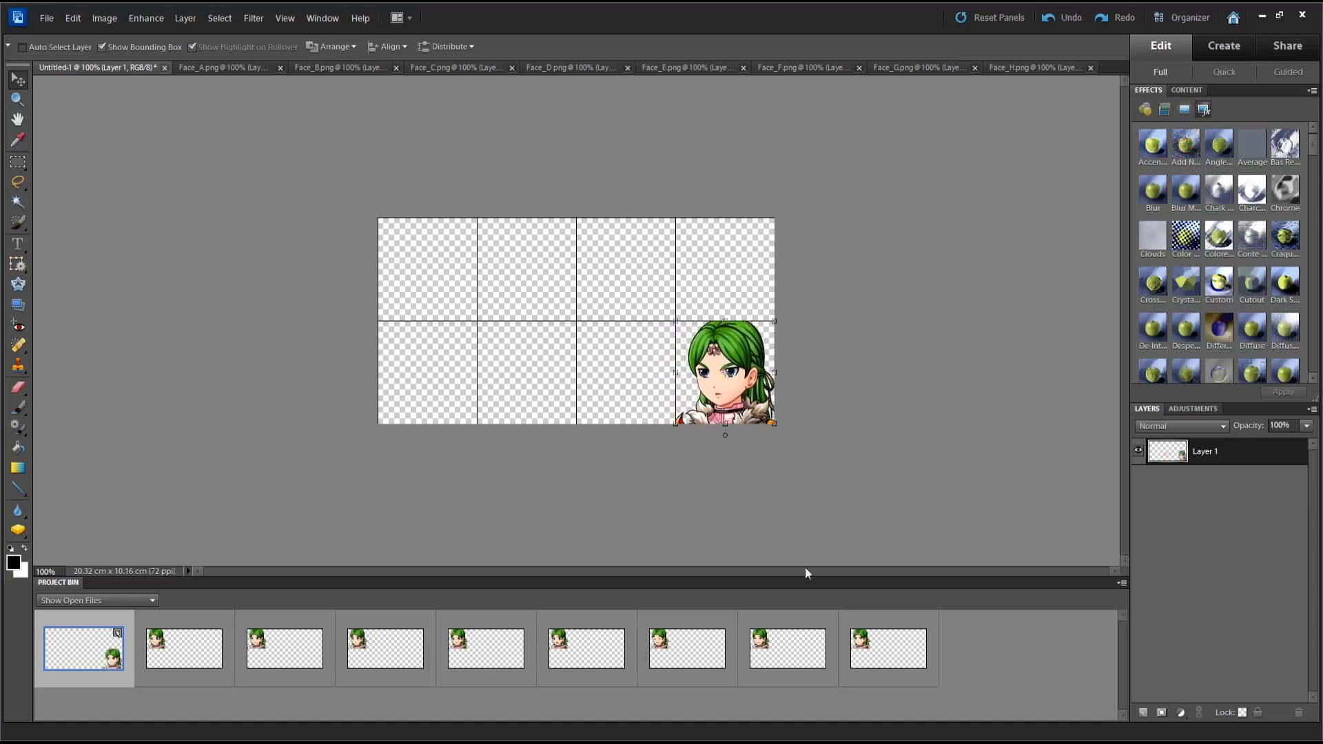
Step: Copy the Face_G face into the bottom row's third cell
{"action": "left_click", "coordinate": [778, 666]}
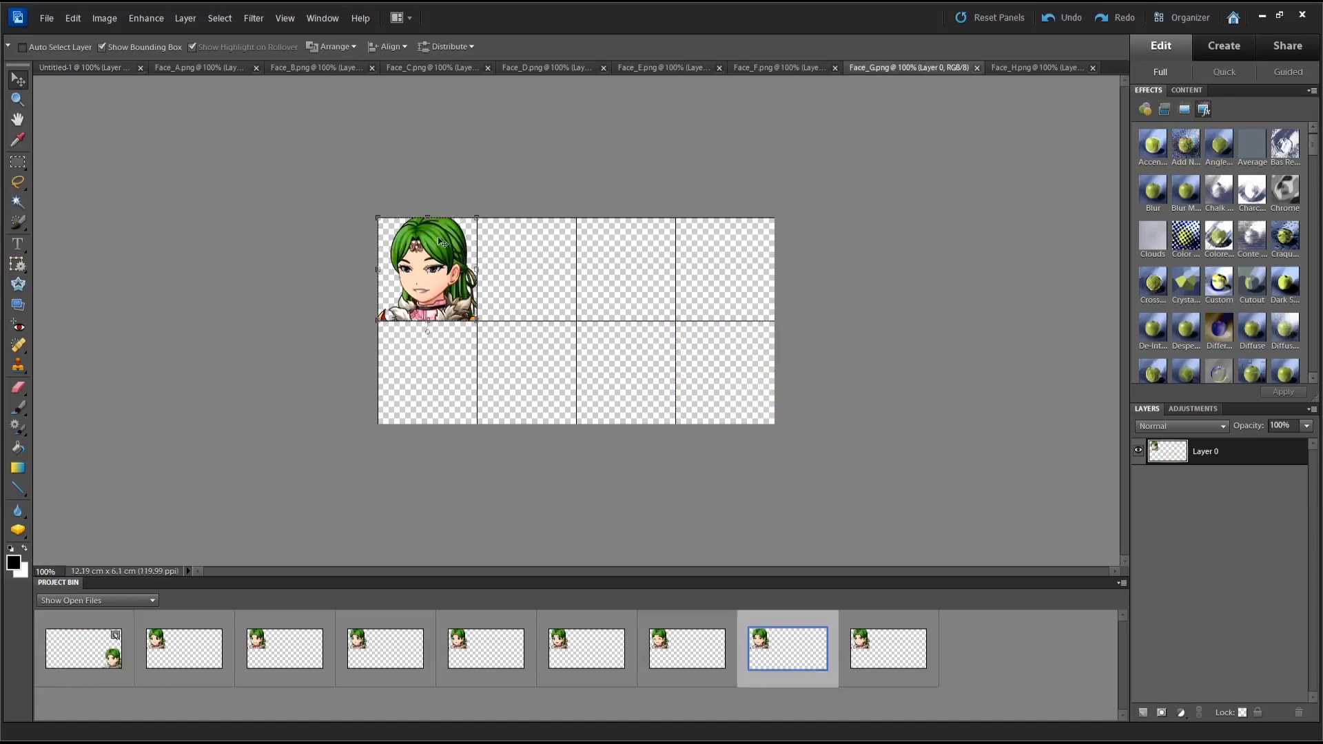
{"action": "left_click", "coordinate": [17, 161]}
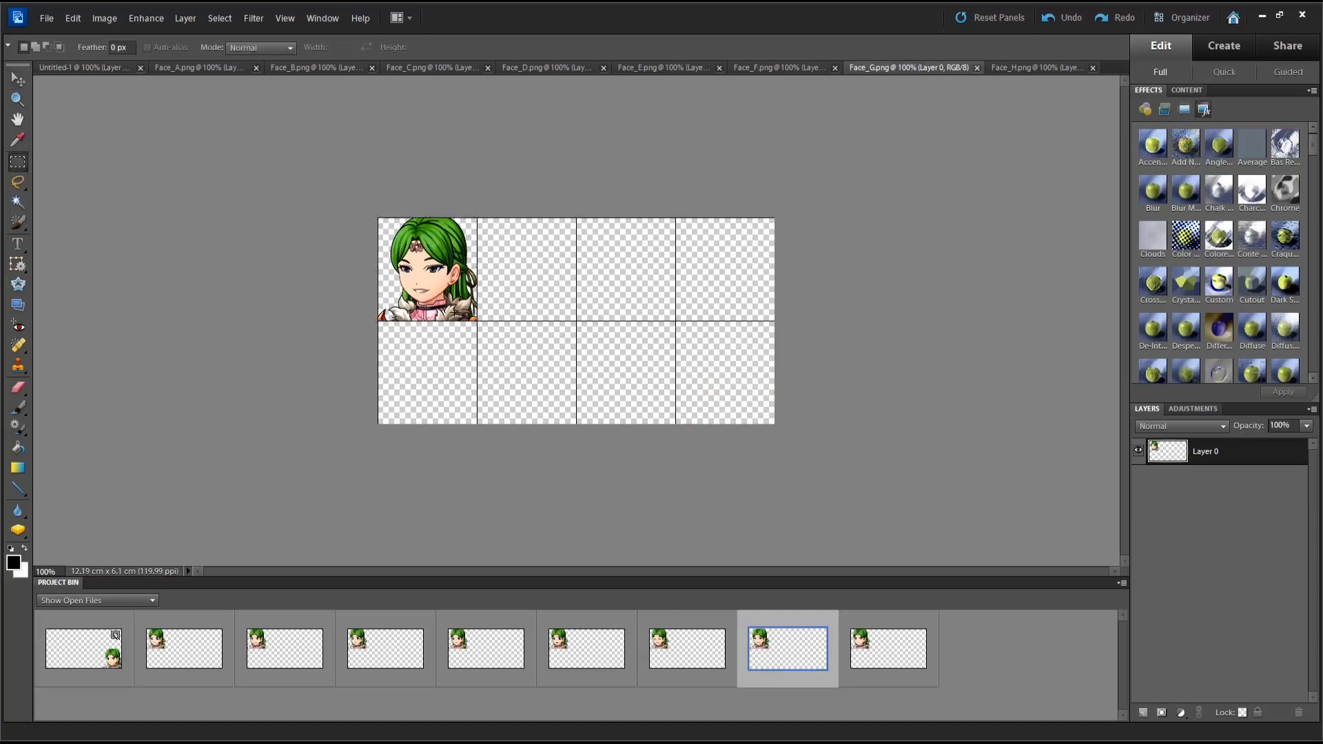
{"action": "left_click_drag", "start_coordinate": [439, 278], "coordinate": [319, 178]}
{"action": "left_click_drag", "start_coordinate": [69, 666], "coordinate": [67, 667]}
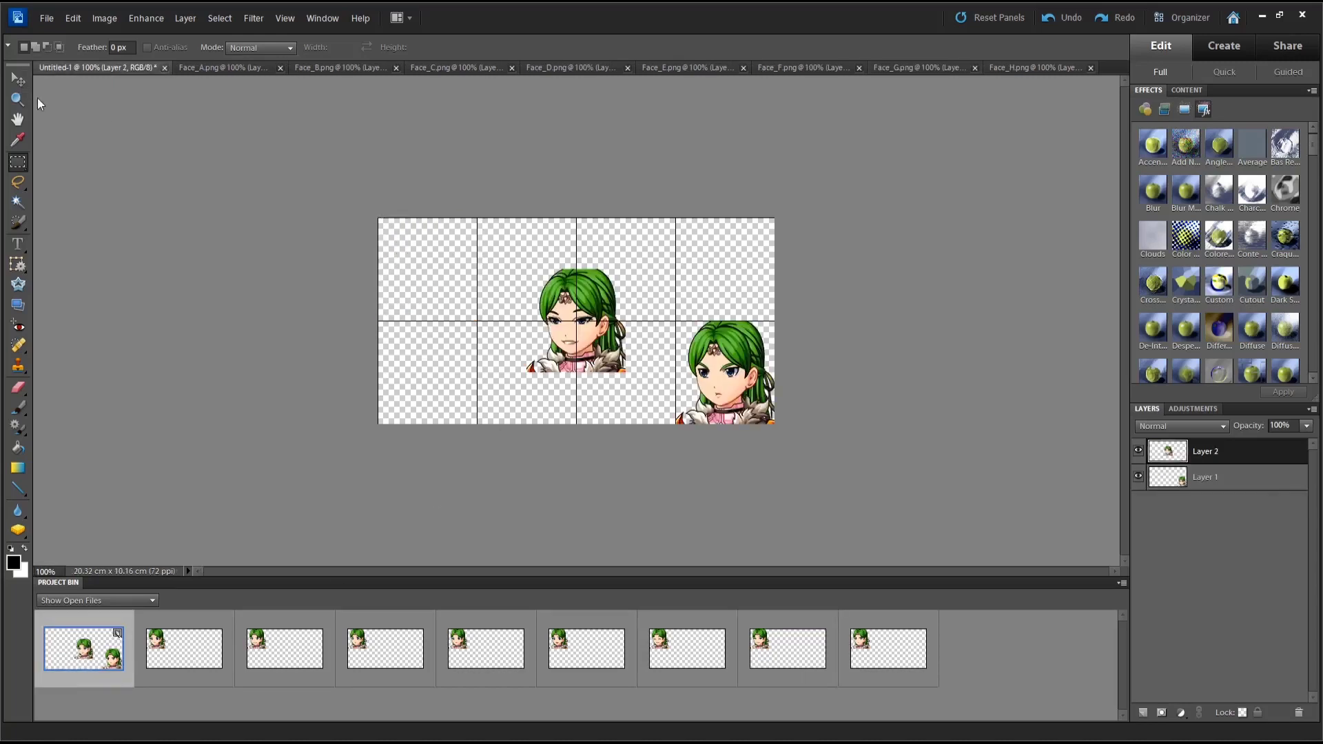
{"action": "key", "text": "v"}
{"action": "left_click_drag", "start_coordinate": [566, 309], "coordinate": [614, 365]}
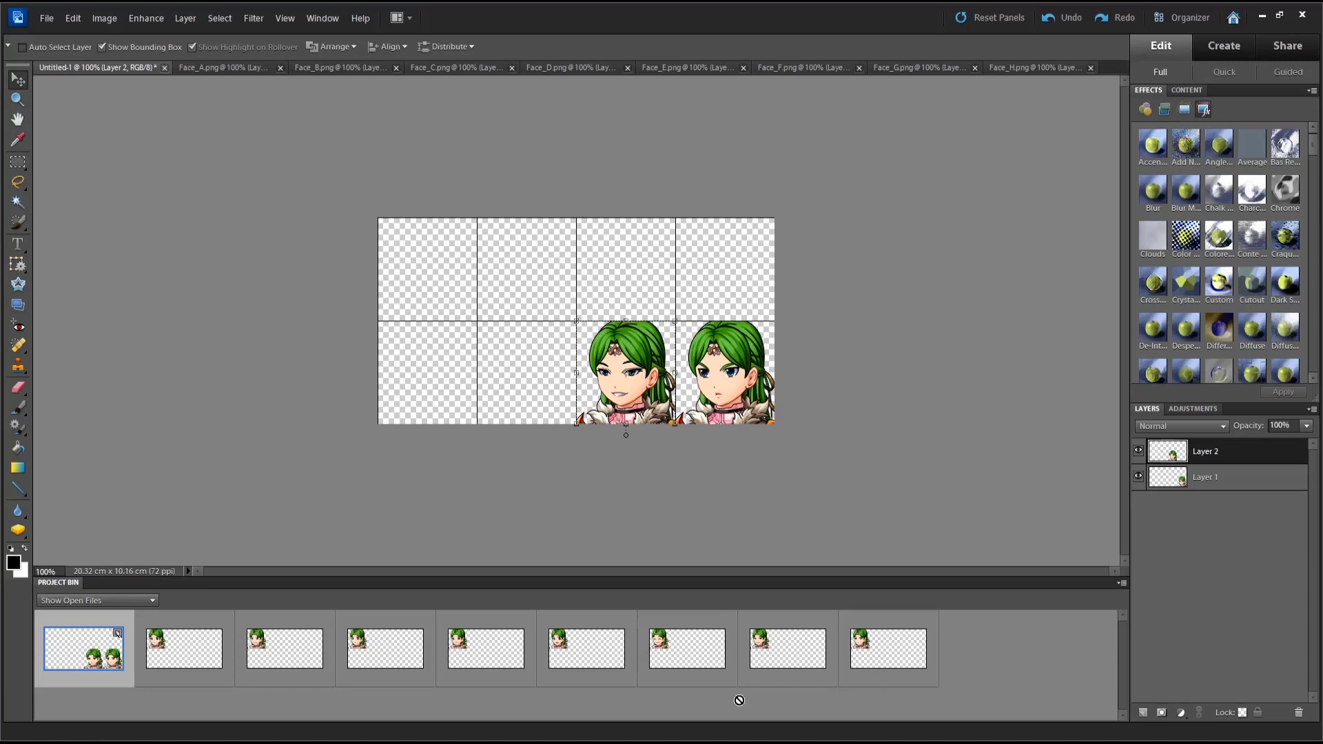
Step: Copy Face_F into the bottom row's second cell and Face_E into the bottom-left cell
{"action": "left_click", "coordinate": [666, 666]}
{"action": "left_click", "coordinate": [17, 162]}
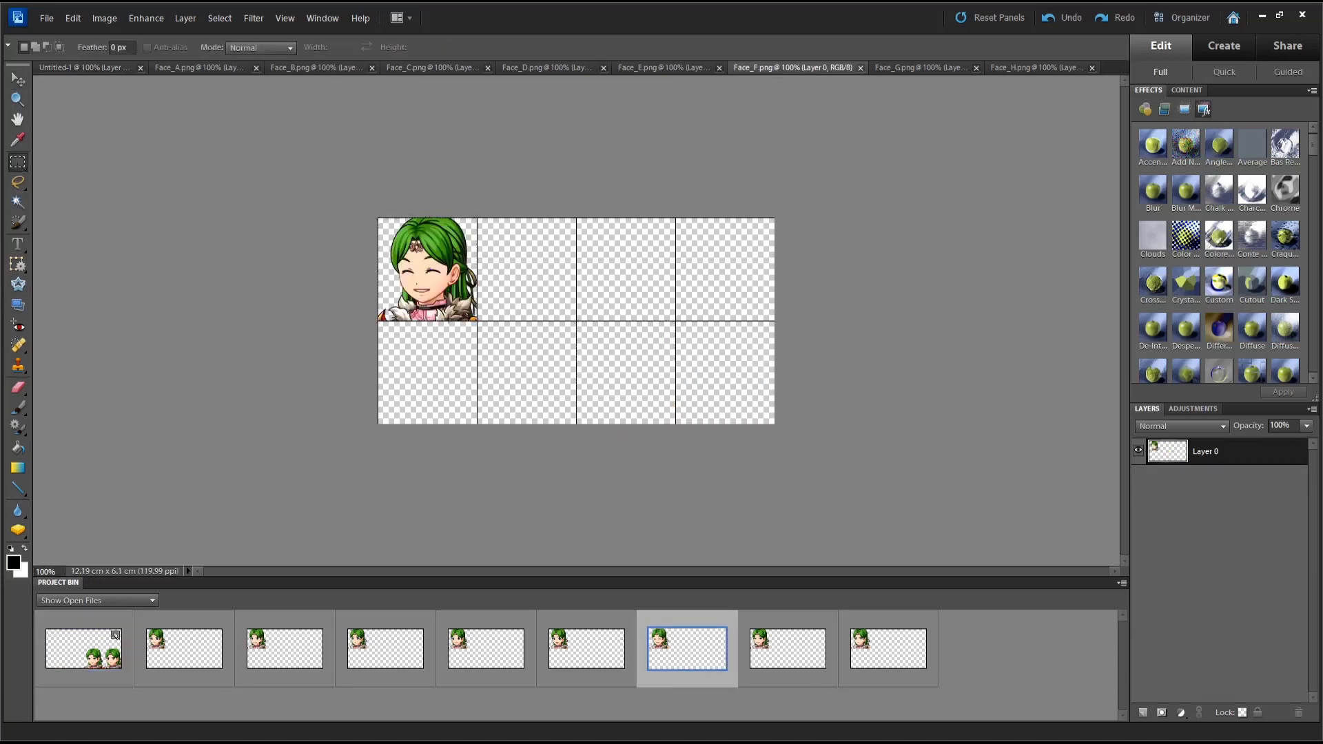
{"action": "left_click_drag", "start_coordinate": [427, 276], "coordinate": [83, 648], "text": "ctrl"}
{"action": "left_click_drag", "start_coordinate": [576, 321], "coordinate": [526, 372], "text": "ctrl"}
{"action": "left_click", "coordinate": [586, 648]}
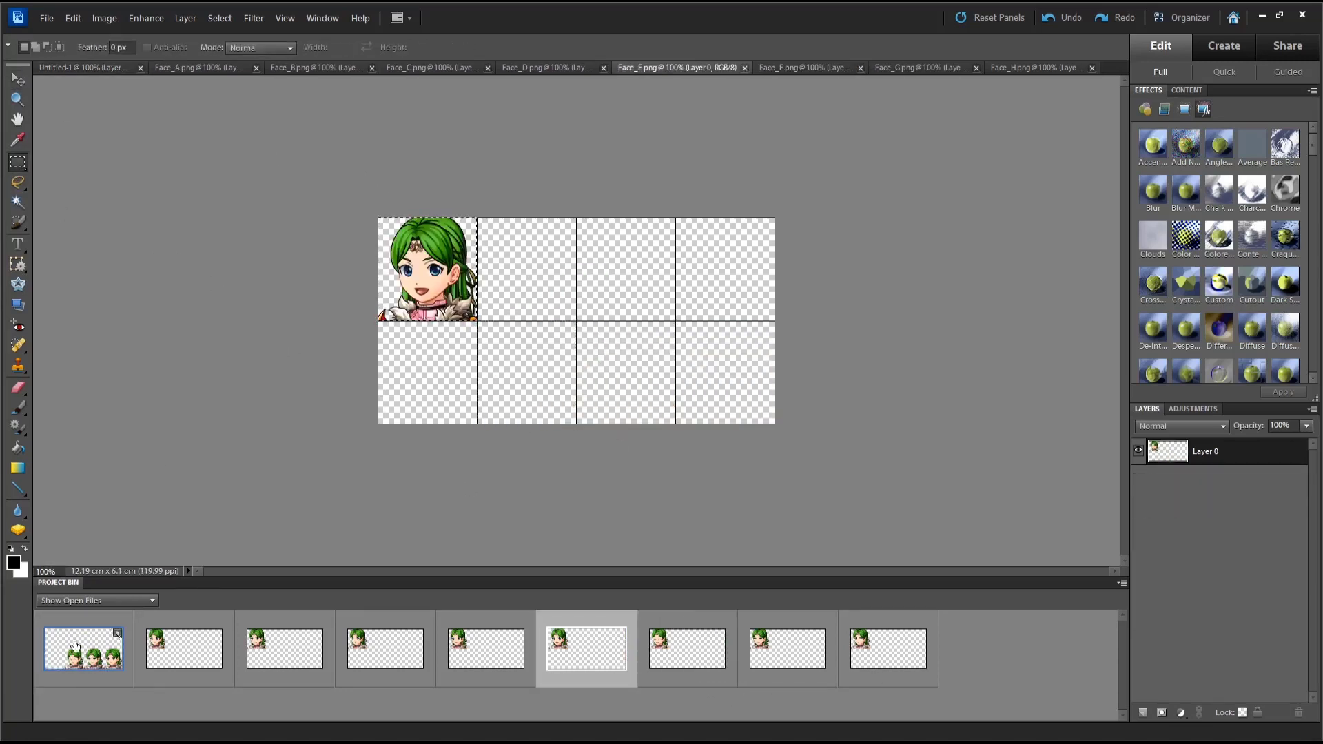
{"action": "left_click_drag", "start_coordinate": [76, 647], "coordinate": [84, 647]}
{"action": "left_click_drag", "start_coordinate": [576, 321], "coordinate": [427, 372], "text": "ctrl"}
Step: Copy Face_D into the top-right cell and Face_C into the top row's third cell
{"action": "left_click", "coordinate": [485, 648]}
{"action": "left_click_drag", "start_coordinate": [427, 269], "coordinate": [84, 648], "text": "ctrl"}
{"action": "left_click_drag", "start_coordinate": [576, 321], "coordinate": [725, 268], "text": "ctrl"}
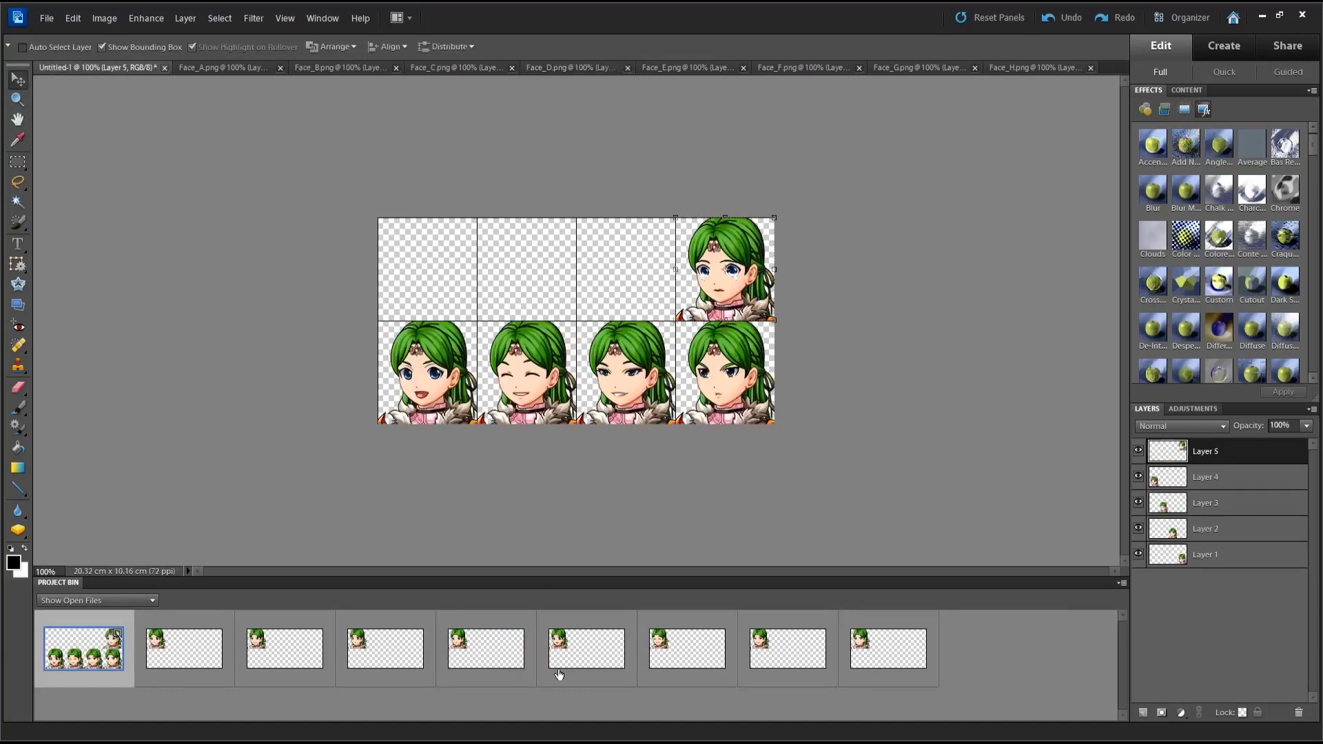
{"action": "left_click", "coordinate": [386, 647]}
{"action": "left_click", "coordinate": [17, 162]}
{"action": "left_click_drag", "start_coordinate": [427, 269], "coordinate": [84, 647], "text": "ctrl"}
{"action": "left_click_drag", "start_coordinate": [576, 321], "coordinate": [626, 268], "text": "ctrl"}
Step: Copy Face_B into the top row's second cell and Face_A into the top-left cell
{"action": "left_click", "coordinate": [285, 648]}
{"action": "left_click", "coordinate": [17, 163]}
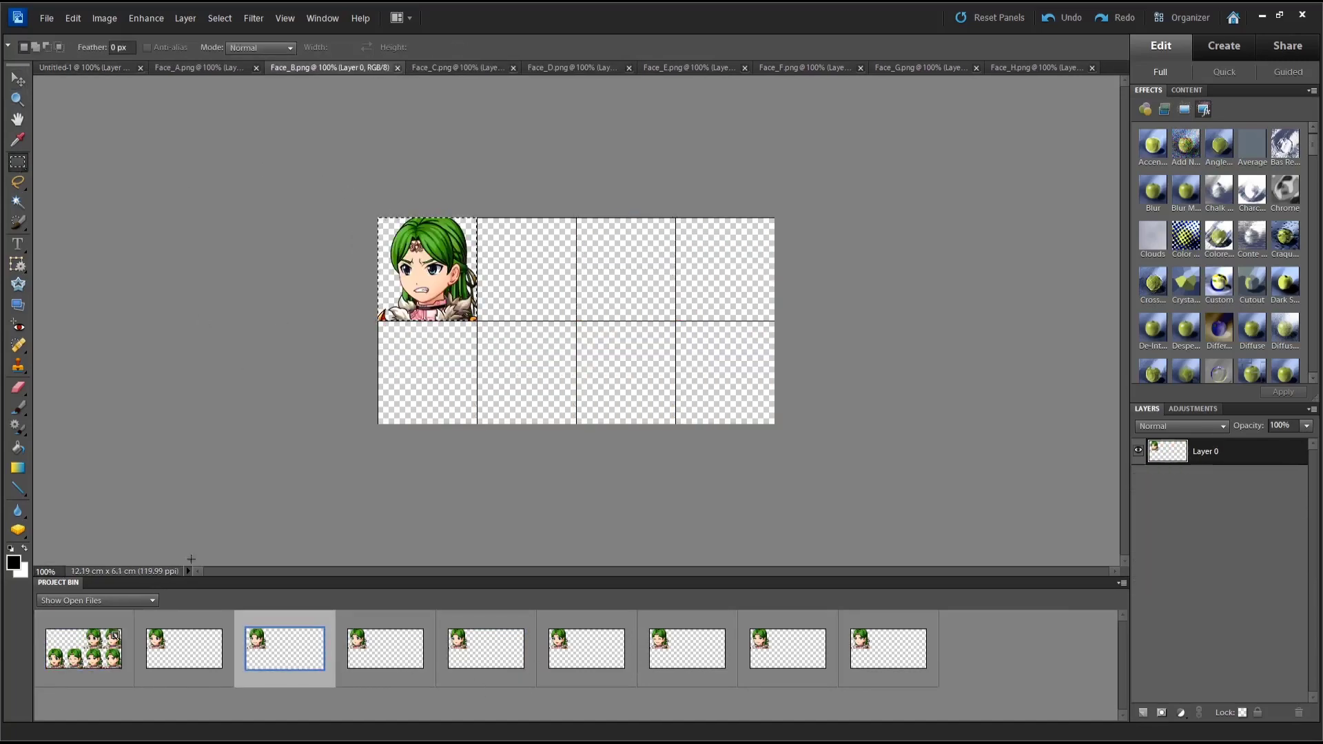
{"action": "left_click_drag", "start_coordinate": [427, 269], "coordinate": [83, 648], "text": "ctrl"}
{"action": "left_click_drag", "start_coordinate": [576, 321], "coordinate": [526, 268], "text": "ctrl"}
{"action": "left_click", "coordinate": [184, 648]}
{"action": "left_click_drag", "start_coordinate": [428, 269], "coordinate": [84, 648], "text": "ctrl"}
{"action": "left_click_drag", "start_coordinate": [576, 321], "coordinate": [427, 269], "text": "ctrl"}
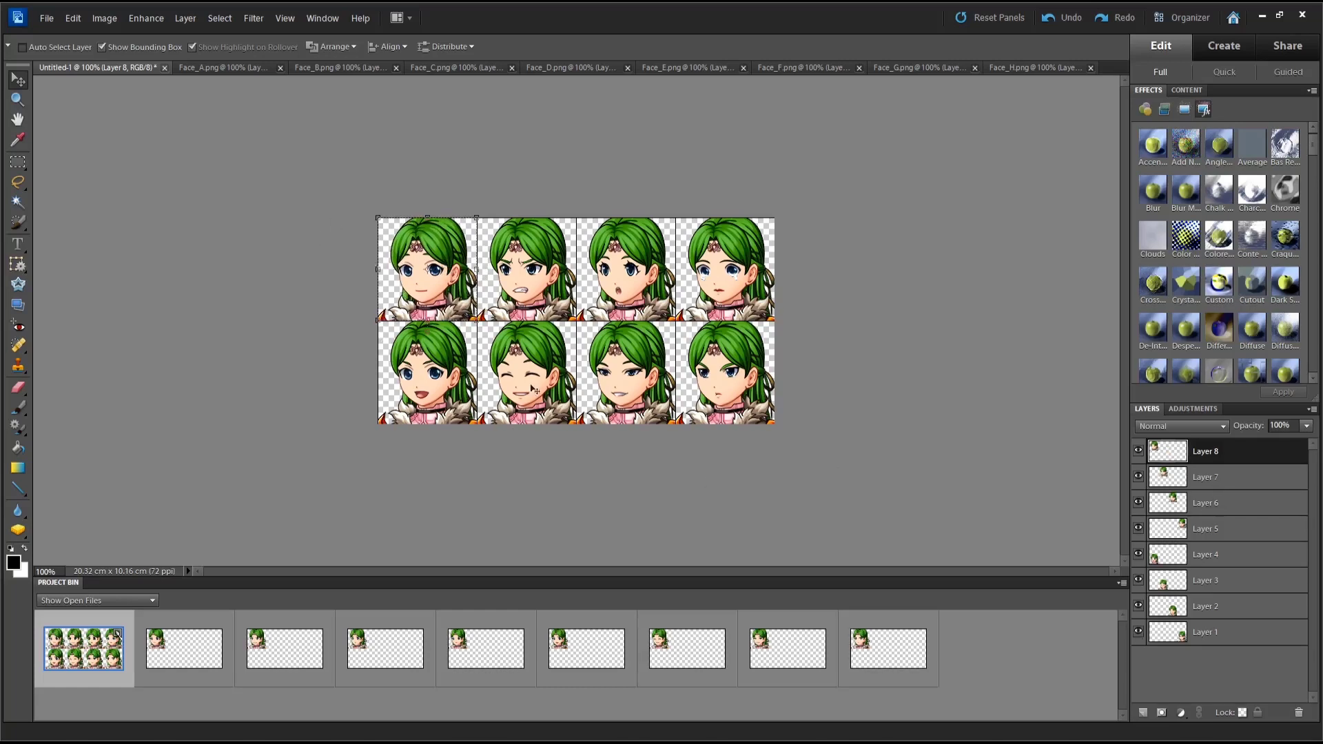
Step: Start Save As in the faces folder with PNG chosen as the format
{"action": "left_click", "coordinate": [46, 18]}
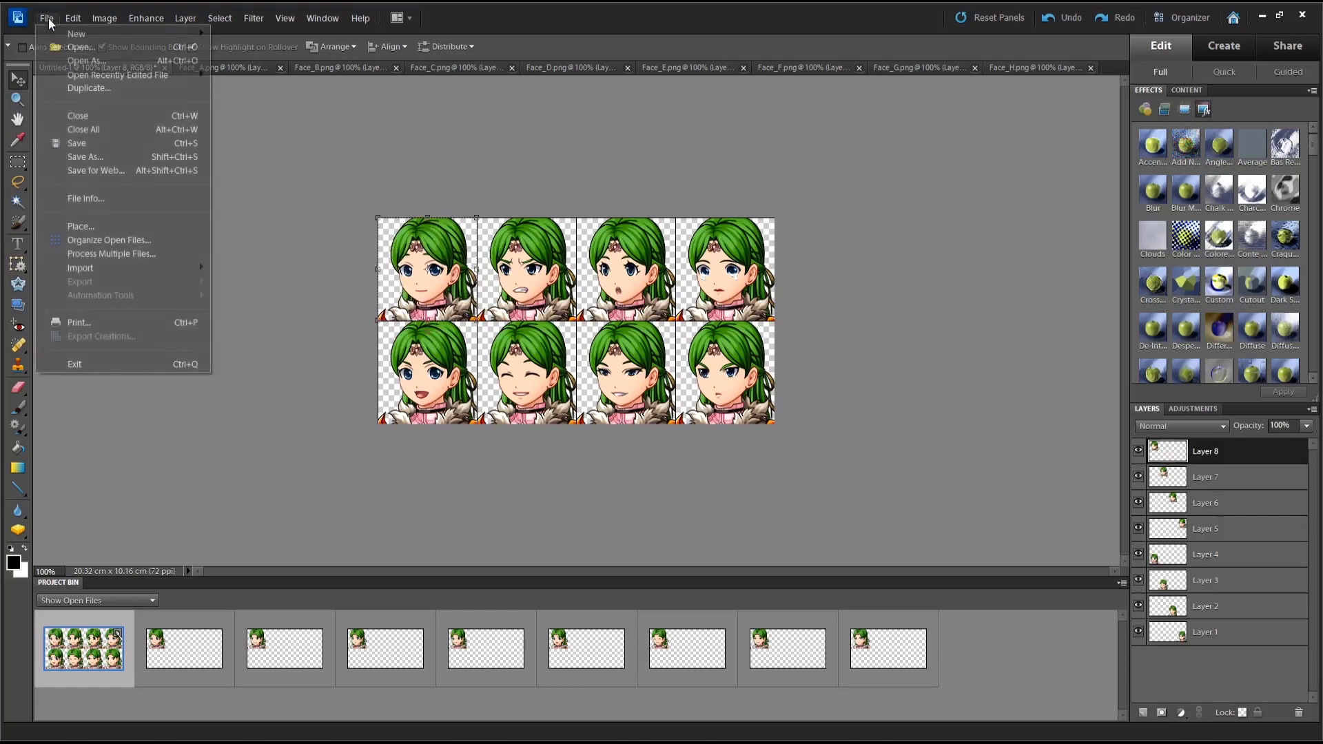
{"action": "left_click", "coordinate": [76, 158]}
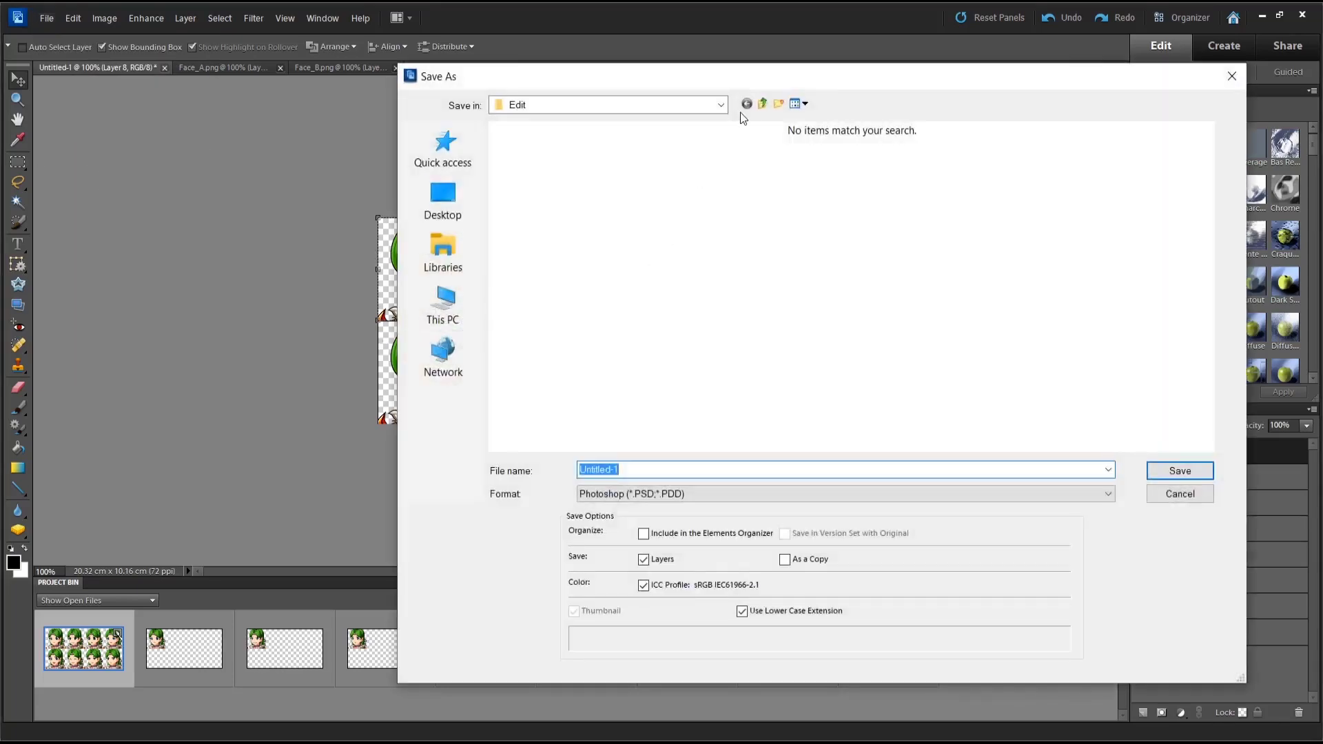
{"action": "left_click", "coordinate": [762, 104]}
{"action": "left_click", "coordinate": [696, 494]}
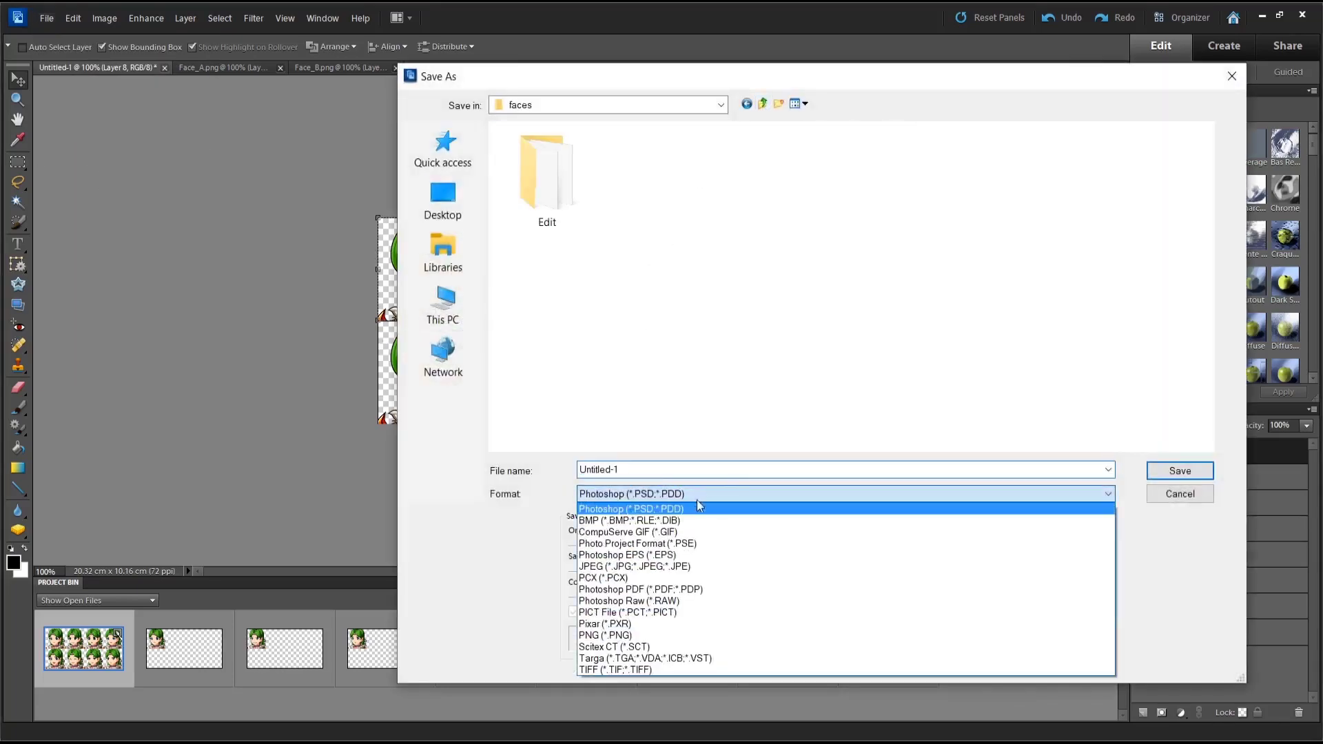
{"action": "left_click", "coordinate": [621, 655]}
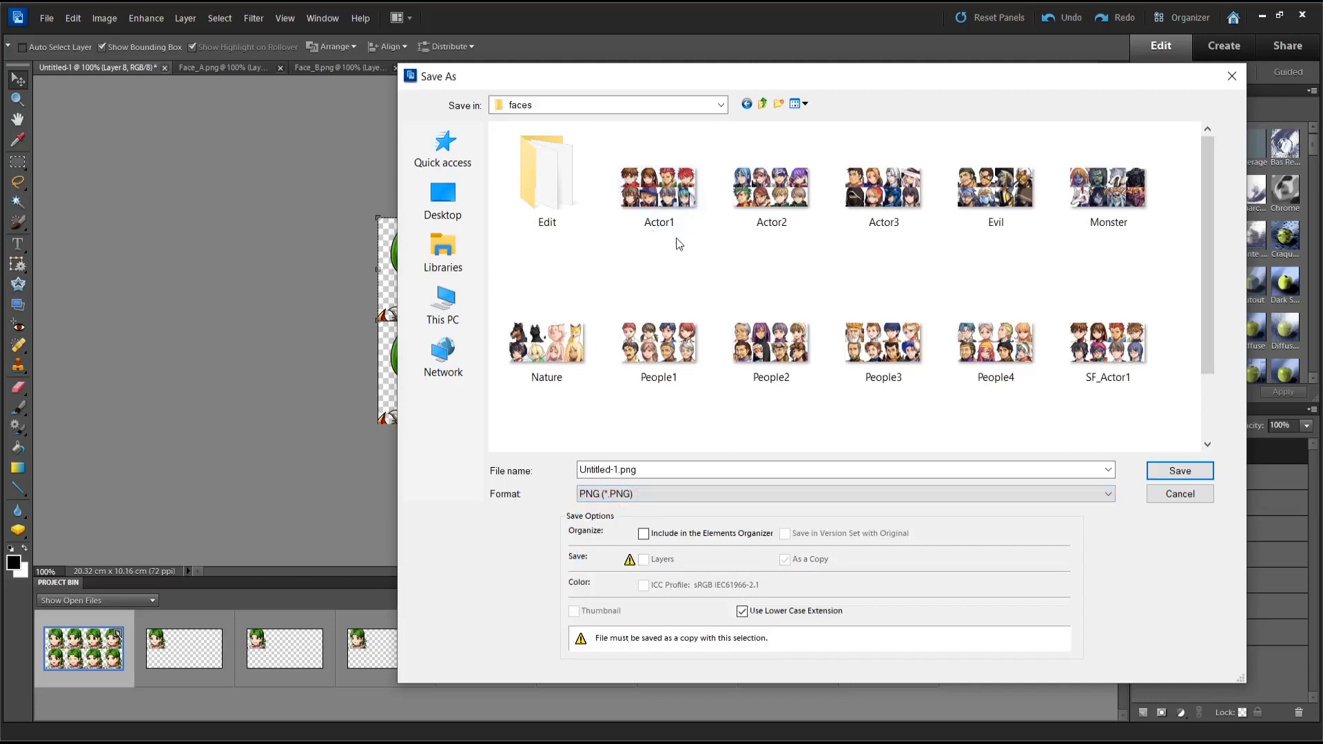
{"action": "scroll", "coordinate": [826, 241], "scroll_direction": "down", "scroll_amount": 1}
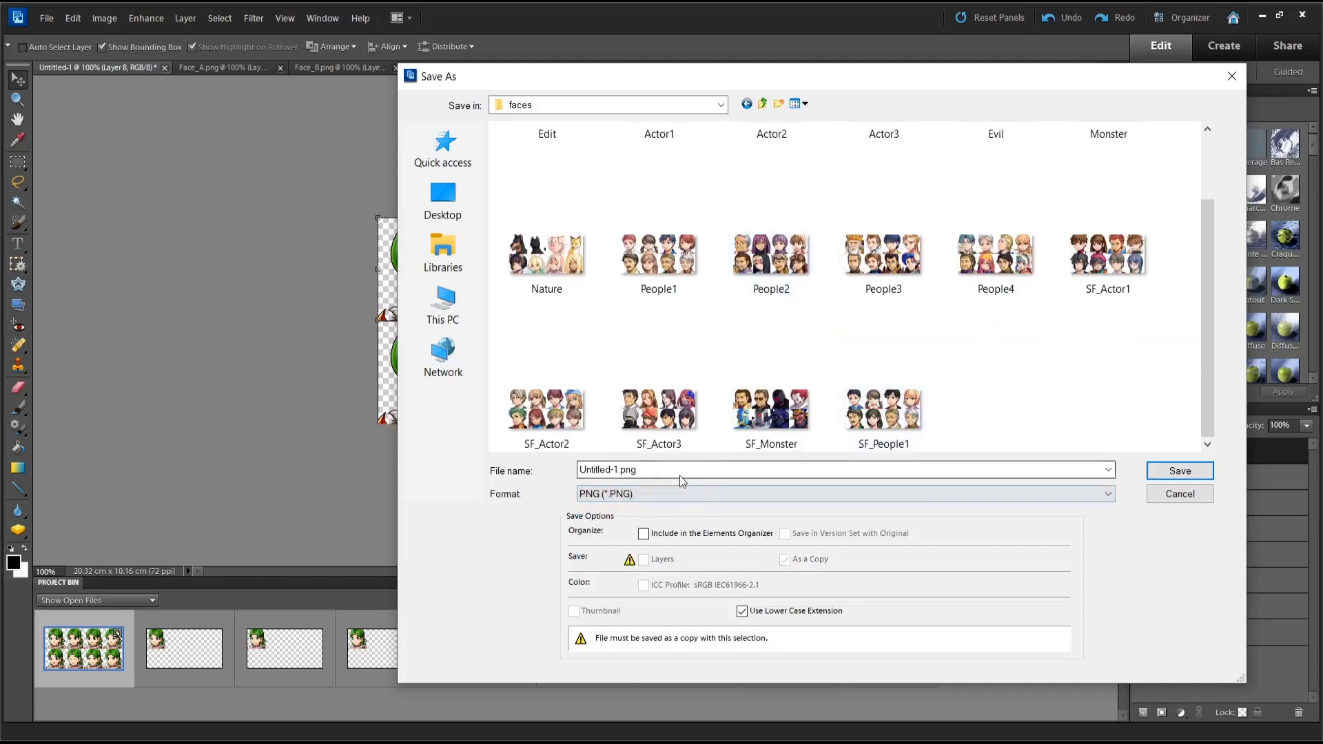
Step: Name the file GreenHairedFemale.png and save it, accepting the PNG options
{"action": "left_click", "coordinate": [615, 468]}
{"action": "key", "text": "Home"}
{"action": "key", "text": "Delete"}
{"action": "key", "text": "Delete"}
{"action": "key", "text": "Delete"}
{"action": "key", "text": "Delete"}
{"action": "key", "text": "Delete"}
{"action": "key", "text": "Delete"}
{"action": "key", "text": "Delete"}
{"action": "key", "text": "Delete"}
{"action": "key", "text": "Delete"}
{"action": "key", "text": "Delete"}
{"action": "type", "text": "GreenHairedFemale"}
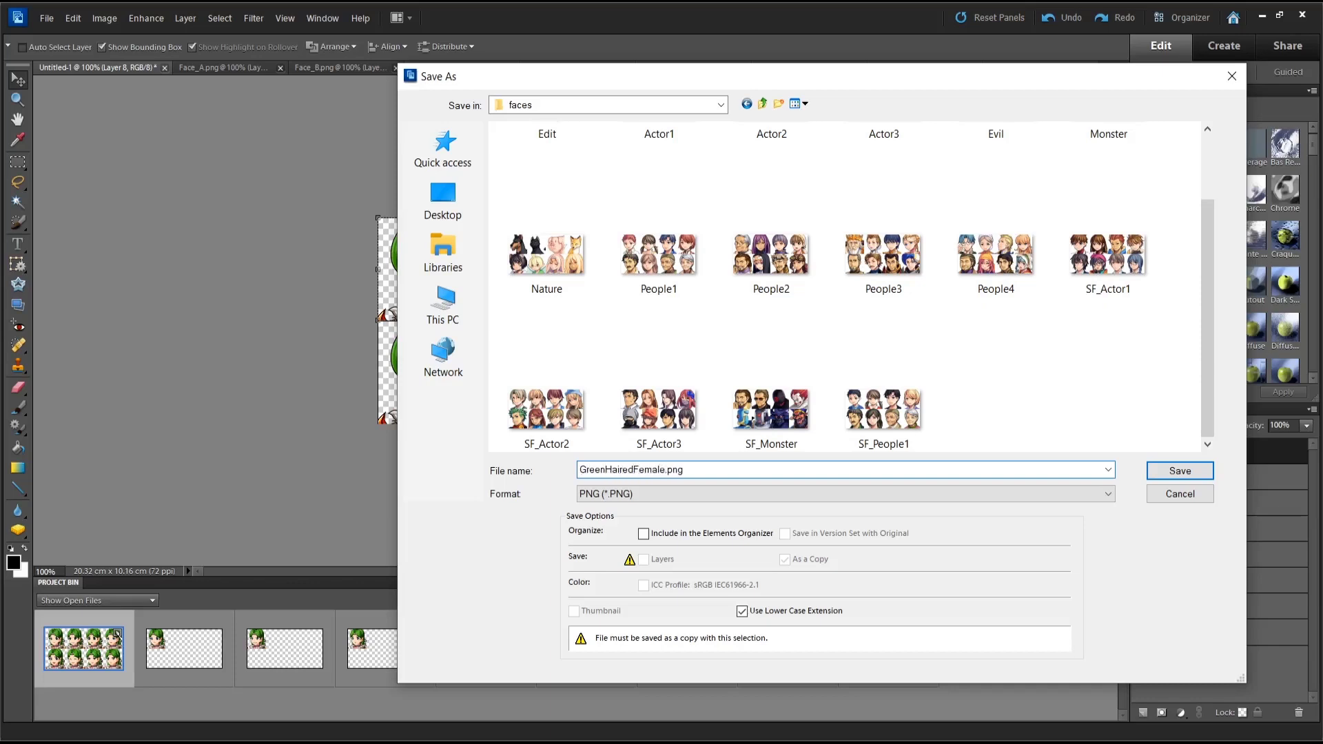
{"action": "left_click", "coordinate": [1182, 475]}
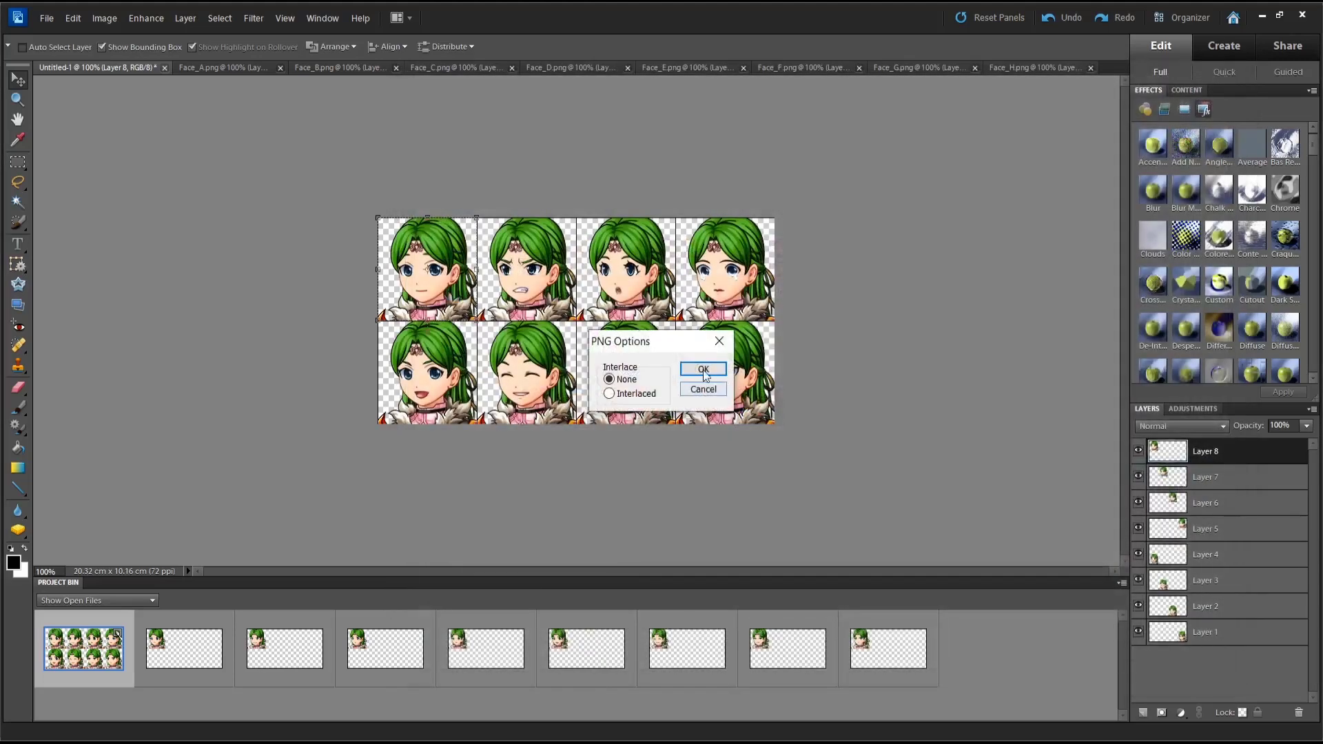
{"action": "left_click", "coordinate": [700, 368]}
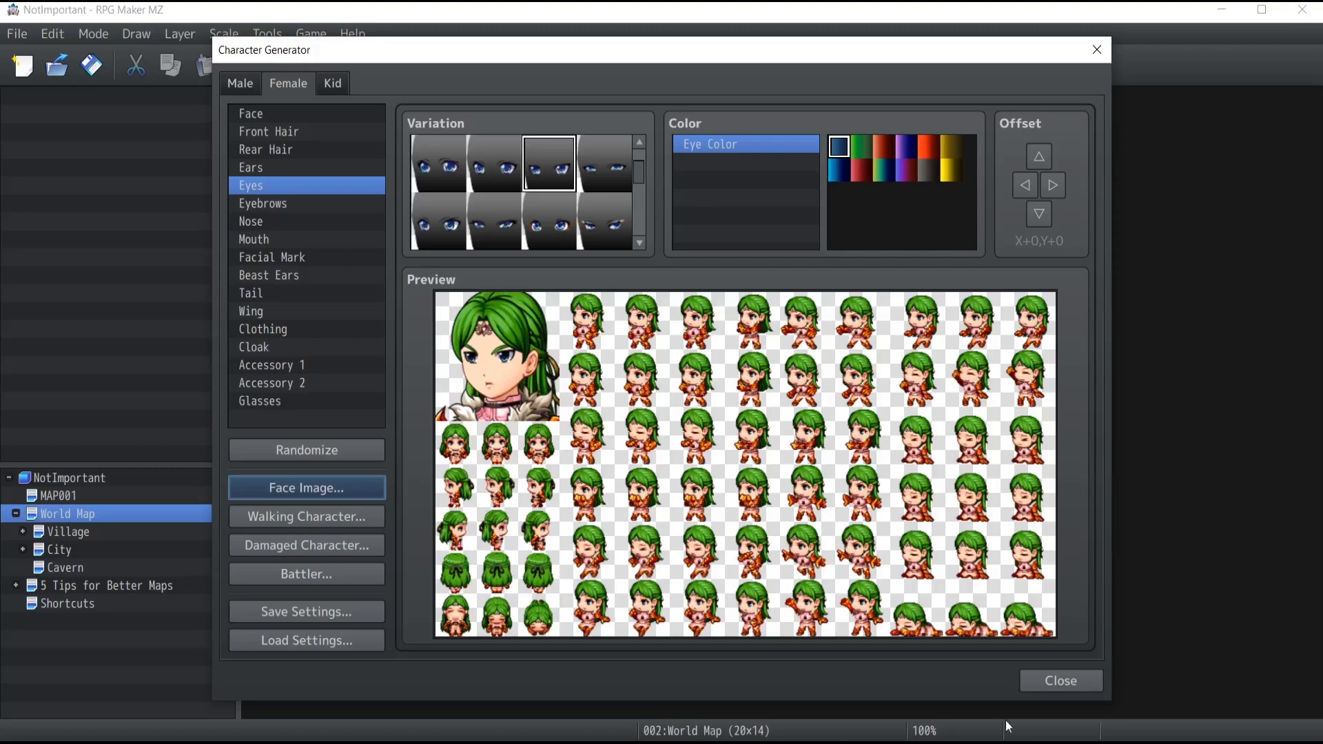
{"action": "left_click", "coordinate": [1061, 681]}
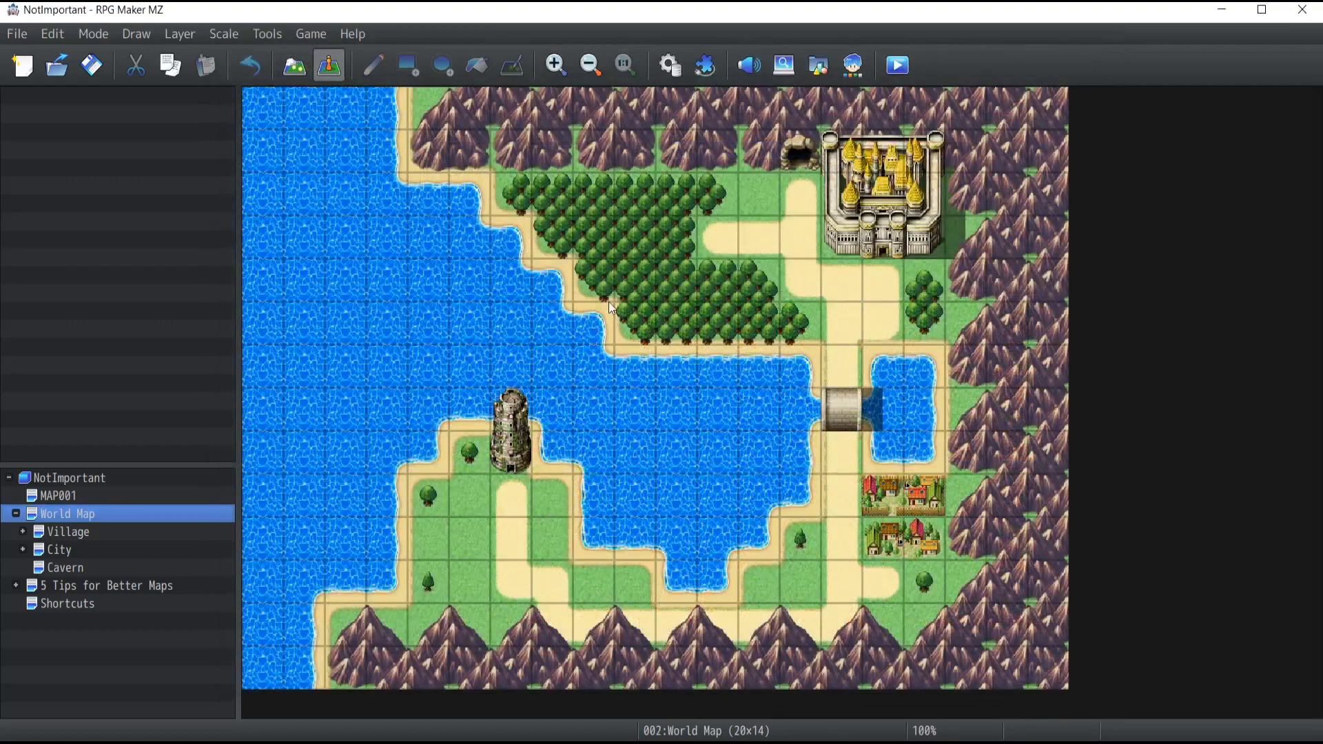
{"action": "double_click", "coordinate": [446, 309]}
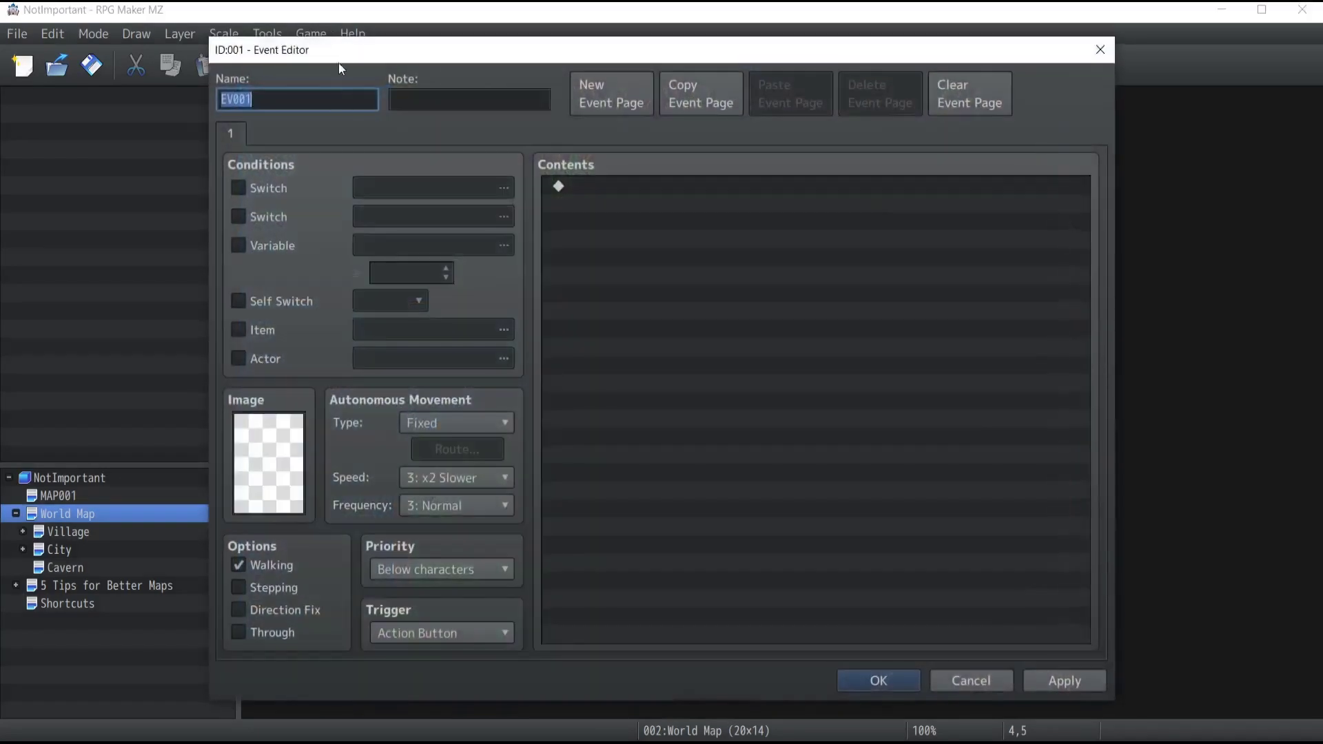
{"action": "double_click", "coordinate": [645, 182]}
{"action": "left_click", "coordinate": [647, 192]}
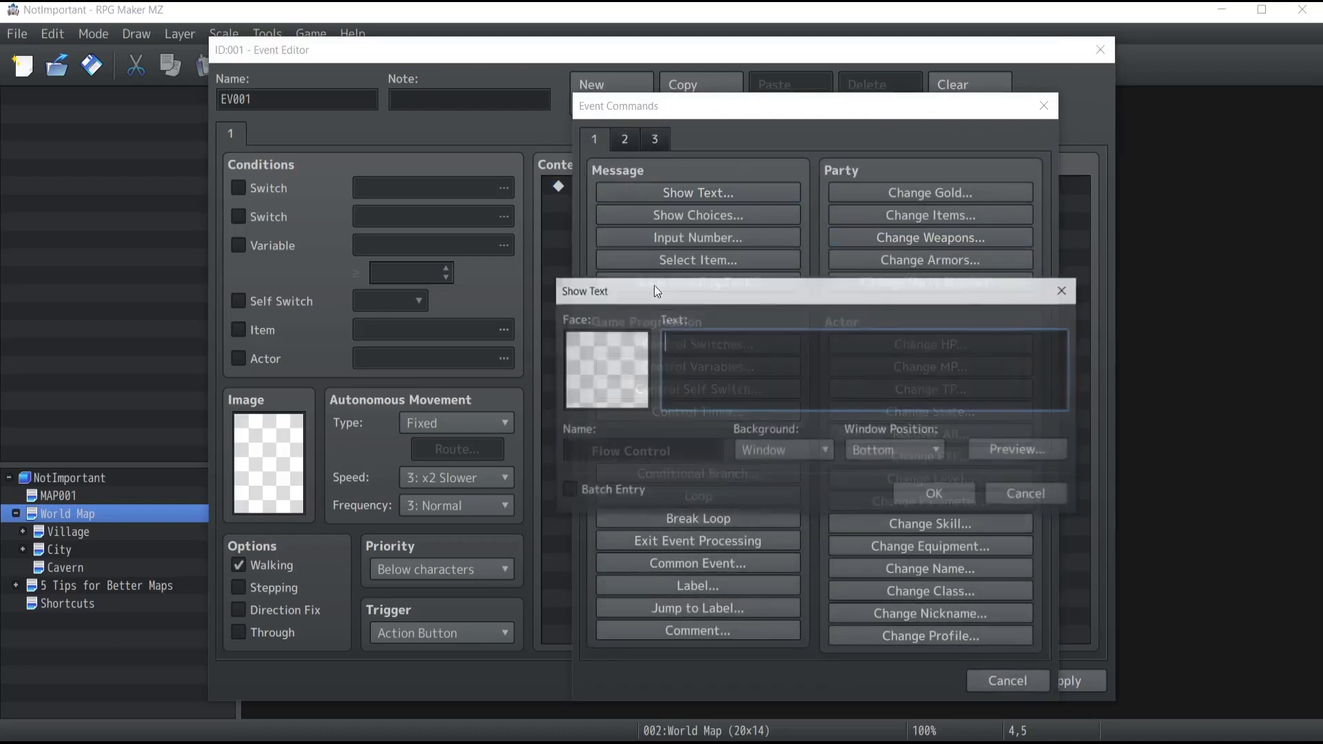
{"action": "double_click", "coordinate": [599, 369]}
{"action": "left_click", "coordinate": [562, 314]}
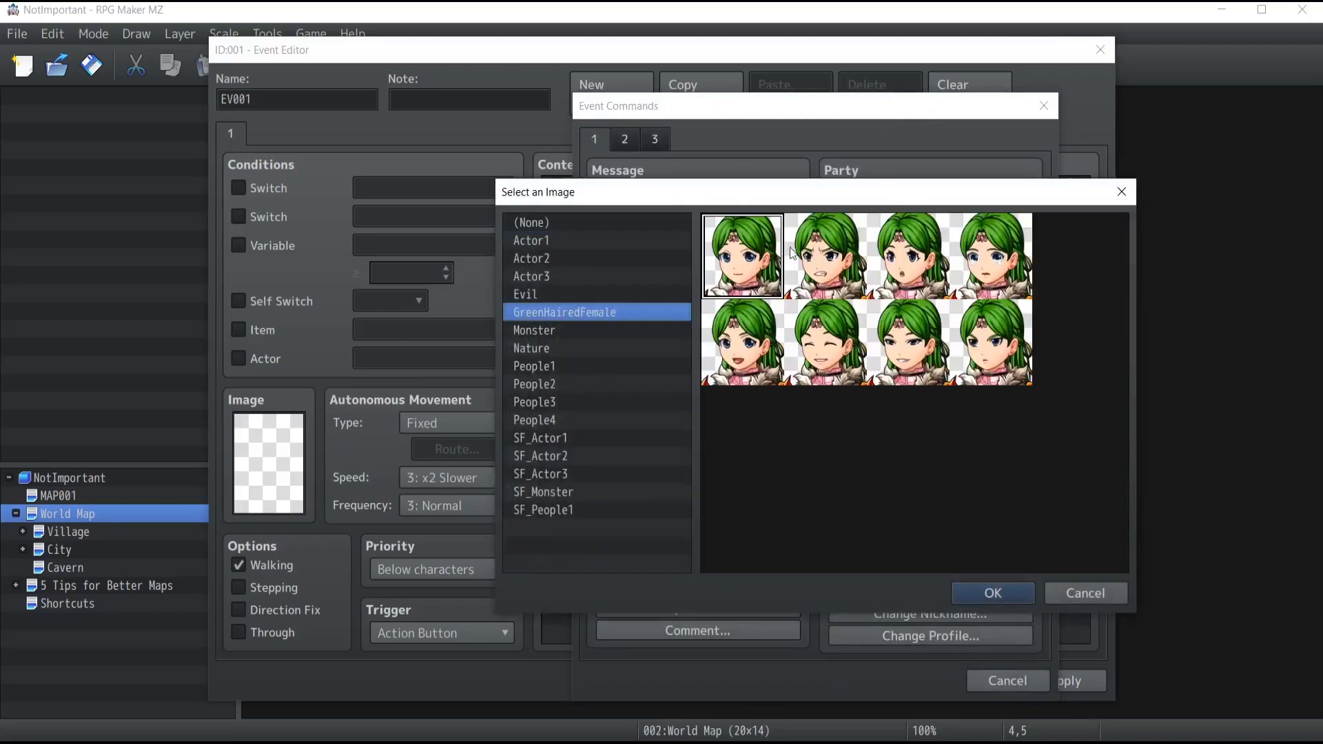
{"action": "left_click", "coordinate": [986, 349]}
{"action": "left_click_drag", "start_coordinate": [985, 349], "coordinate": [731, 355]}
{"action": "left_click", "coordinate": [1078, 593]}
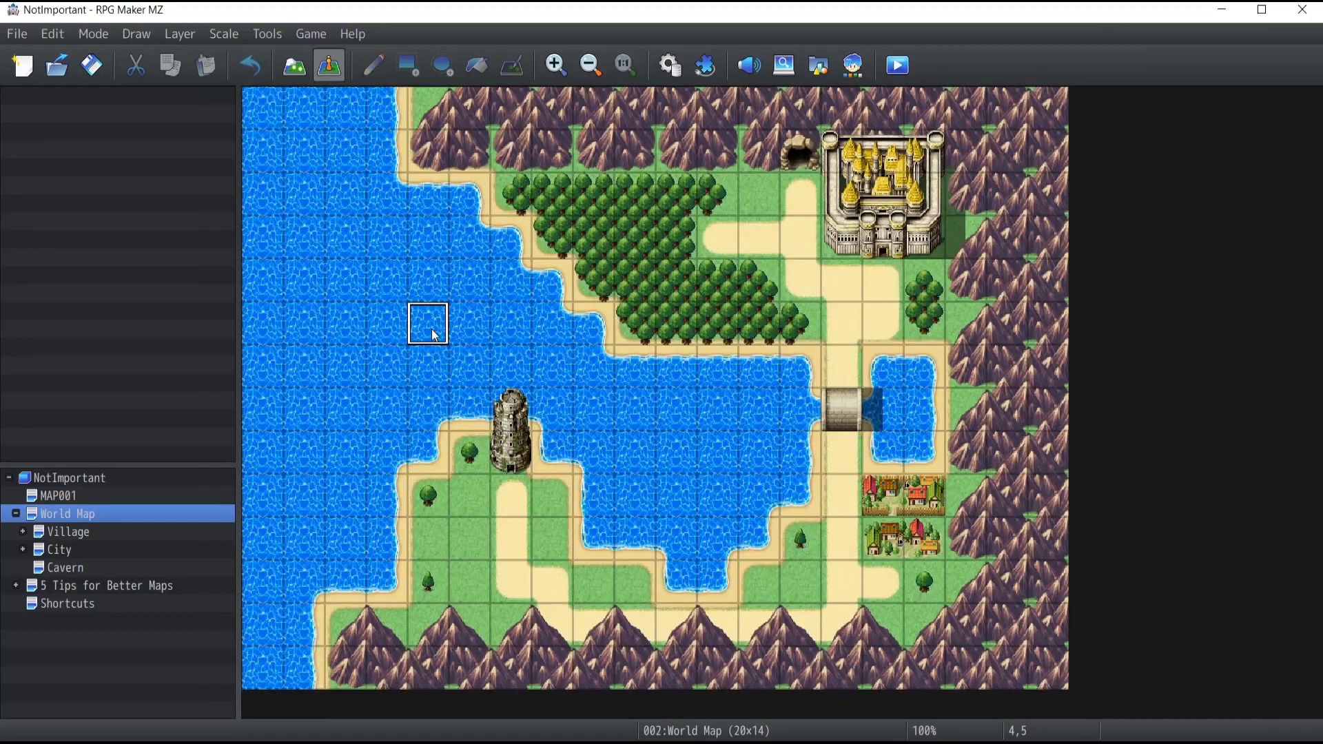